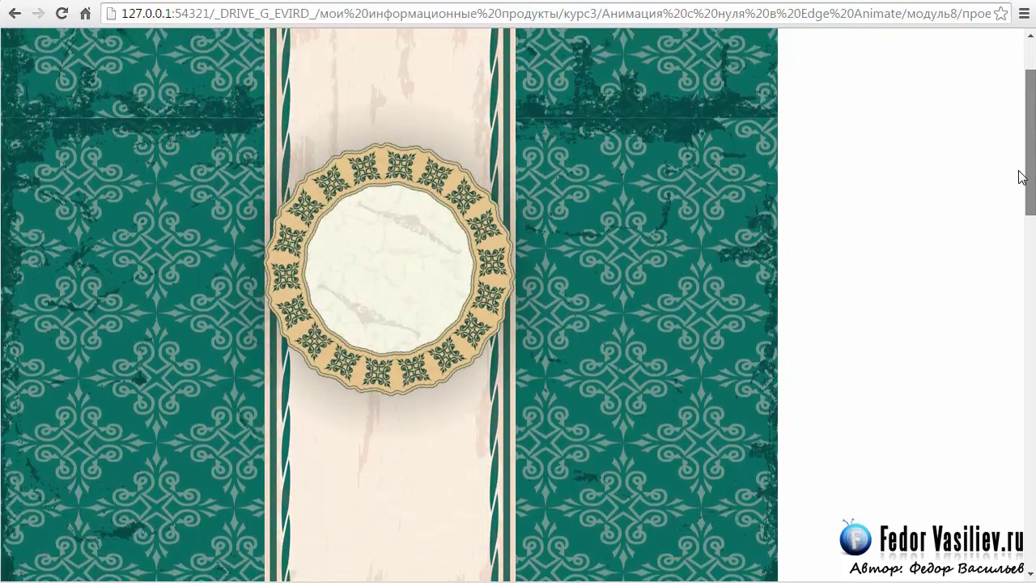
# Examine the finished page in the browser, from the round medallion through the lower ornaments and back up.
pyautogui.moveTo(1021, 178); pyautogui.dragTo(1018, 143)
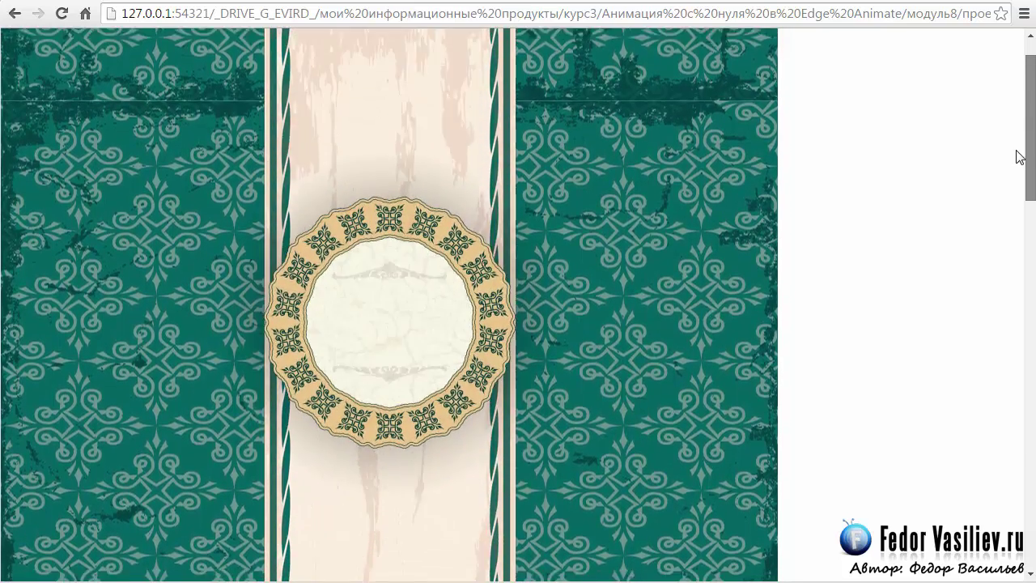
pyautogui.moveTo(1018, 155); pyautogui.dragTo(1033, 243)
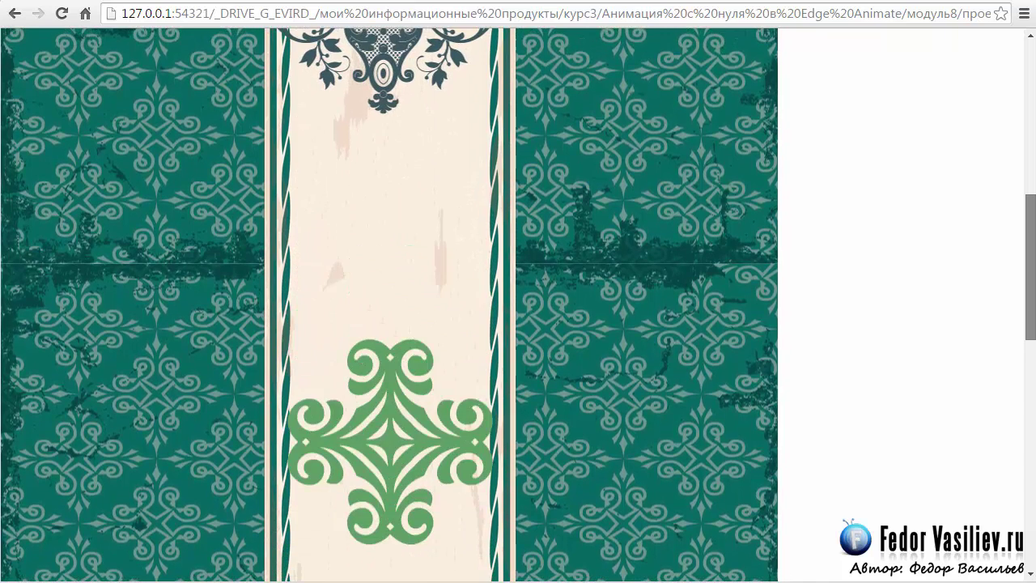
pyautogui.moveTo(1031, 267); pyautogui.dragTo(1027, 484)
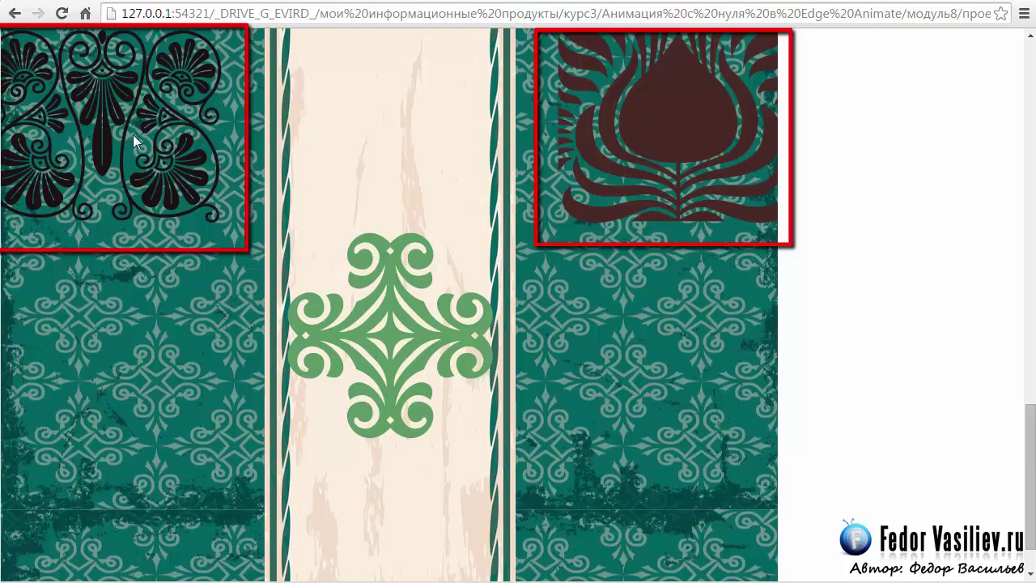
pyautogui.moveTo(1026, 484); pyautogui.dragTo(1026, 125)
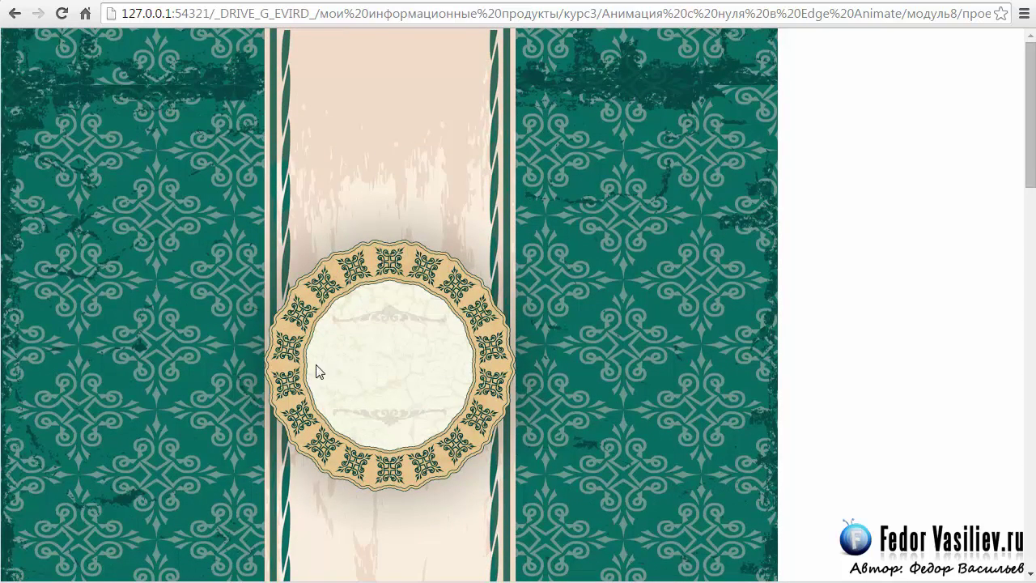
pyautogui.moveTo(1029, 148); pyautogui.dragTo(1033, 305)
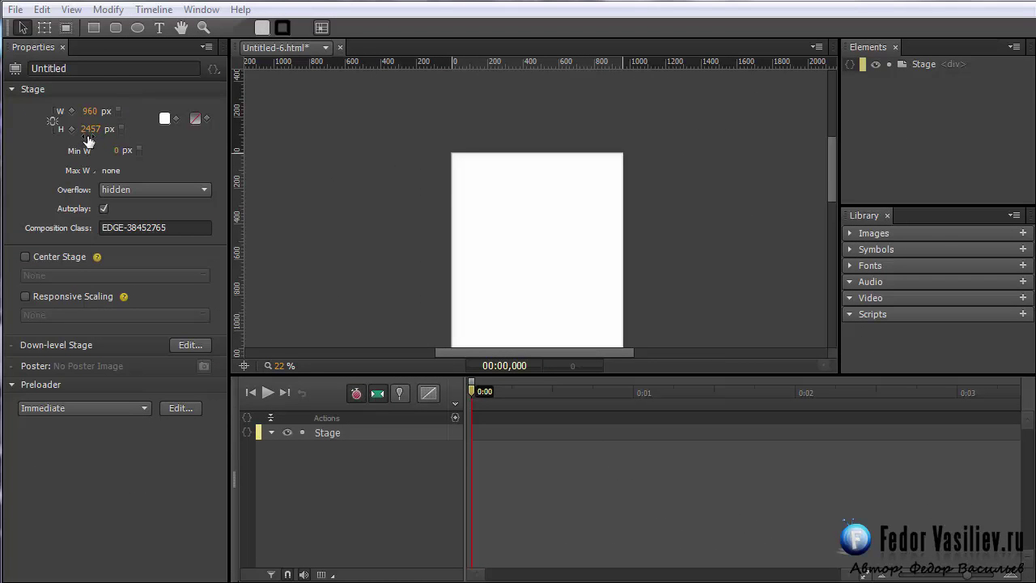
# Import all nine images, 1.png to 9.png, from the image folder onto the empty stage.
pyautogui.click(835, 185)
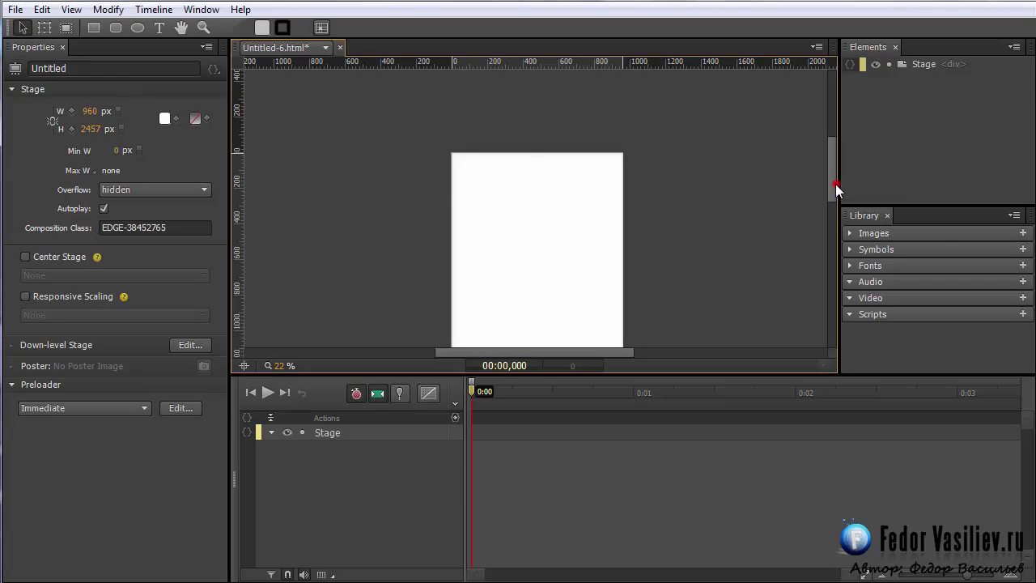
pyautogui.moveTo(832, 186); pyautogui.dragTo(816, 211)
pyautogui.hotkey('alt', 'Tab')
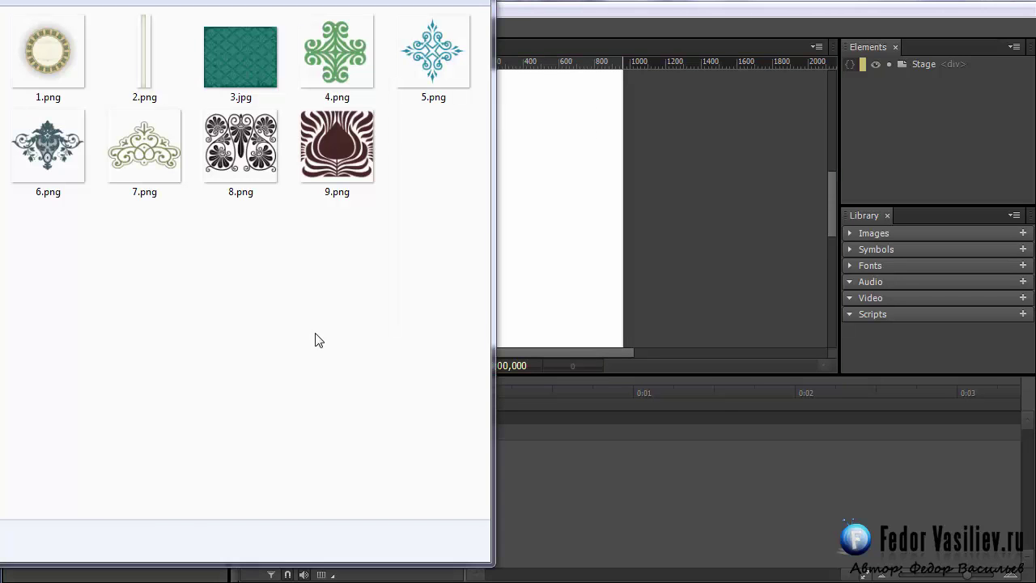
pyautogui.moveTo(447, 296); pyautogui.dragTo(18, 38)
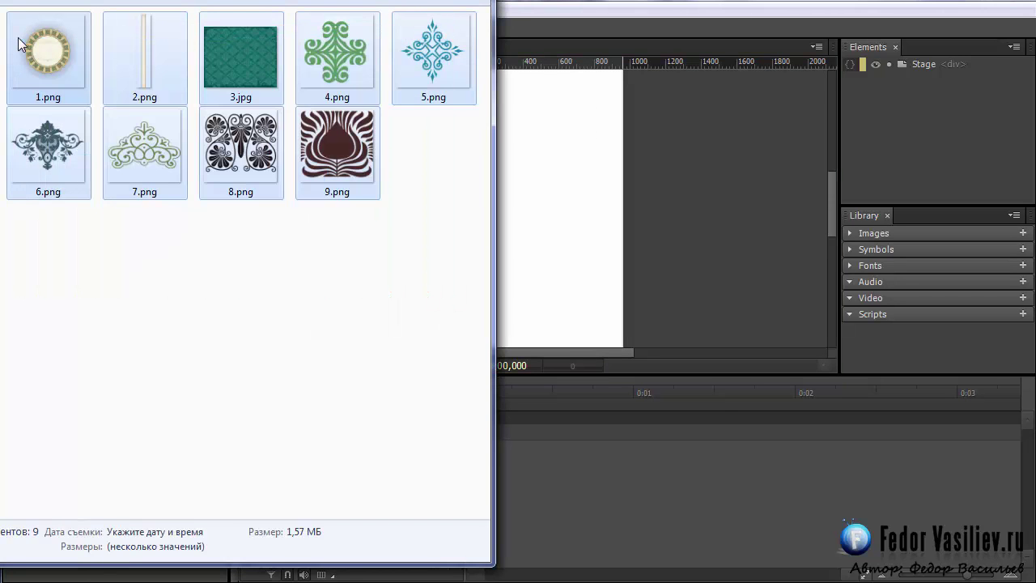
pyautogui.moveTo(327, 170); pyautogui.dragTo(530, 246)
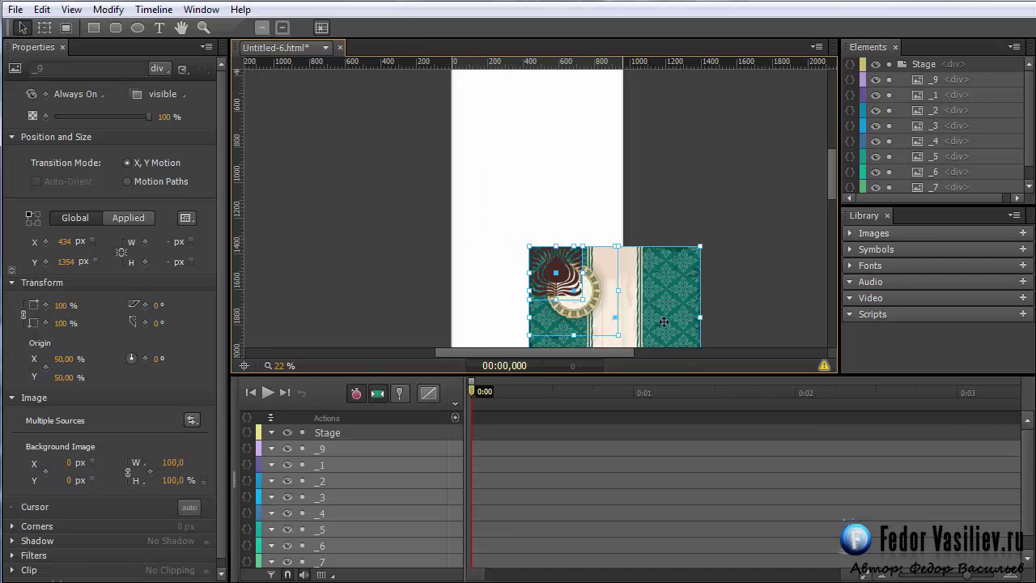
# Move the imported images together to the stage's upper-left corner, at about X 5, Y 0.
pyautogui.moveTo(655, 276); pyautogui.dragTo(591, 136)
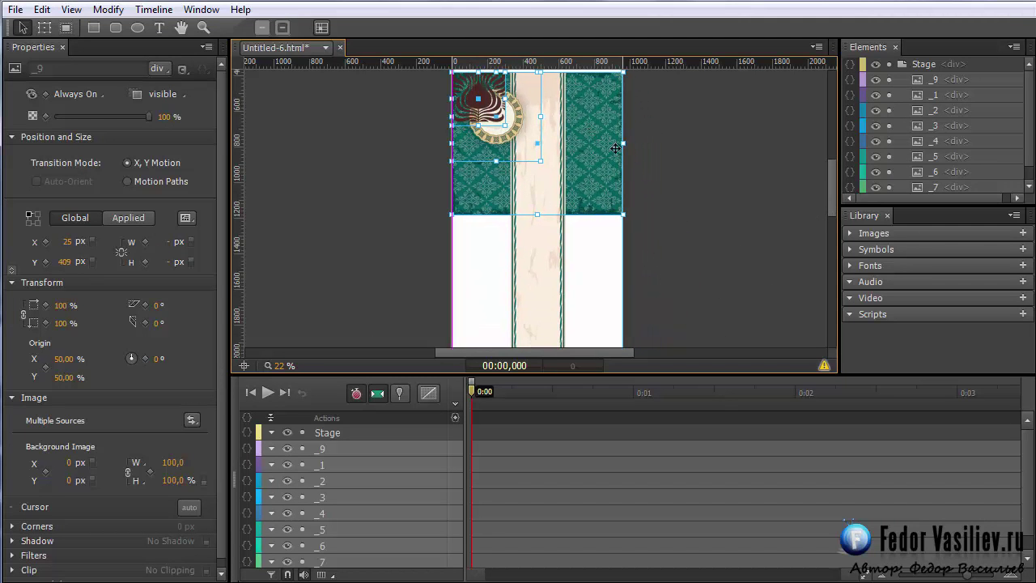
pyautogui.moveTo(832, 207); pyautogui.dragTo(827, 172)
pyautogui.moveTo(596, 268); pyautogui.dragTo(595, 202)
pyautogui.scroll(-1, 1014, 162)
# Hide every imported image except the green background _3, and lock element _2.
pyautogui.click(935, 169)
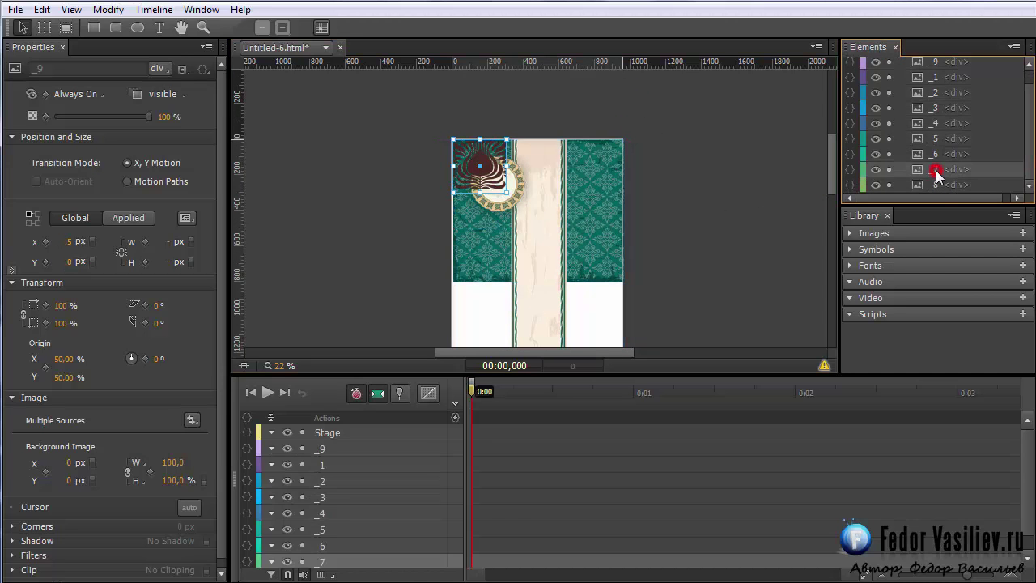
pyautogui.click(875, 169)
pyautogui.click(875, 154)
pyautogui.click(875, 139)
pyautogui.click(875, 123)
pyautogui.click(875, 108)
pyautogui.click(875, 92)
pyautogui.click(875, 77)
pyautogui.click(889, 92)
pyautogui.click(874, 108)
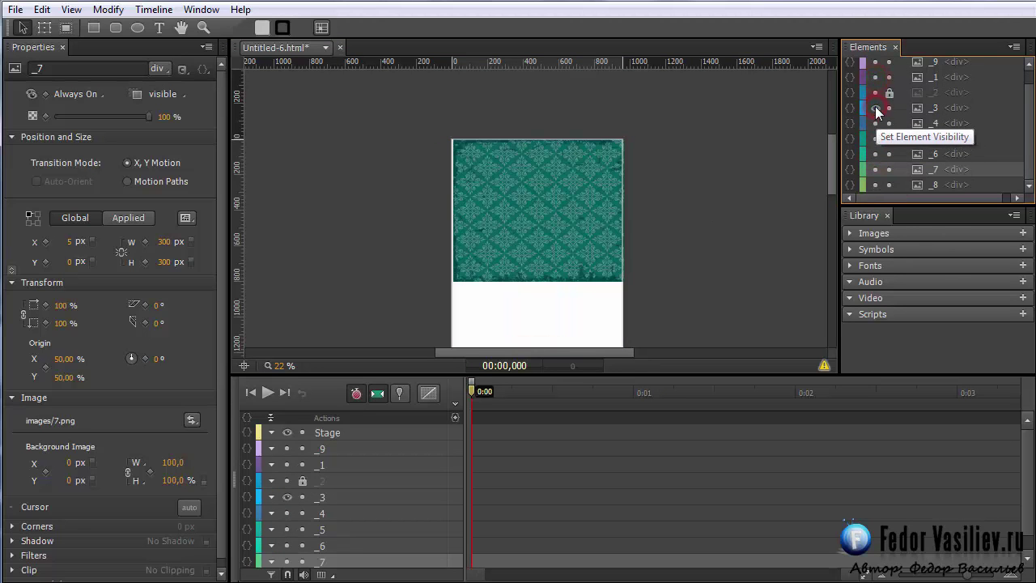
# Align the green background image _3 with the stage's upper-left corner at X 0, Y 0.
pyautogui.click(919, 108)
pyautogui.moveTo(598, 238); pyautogui.dragTo(595, 233)
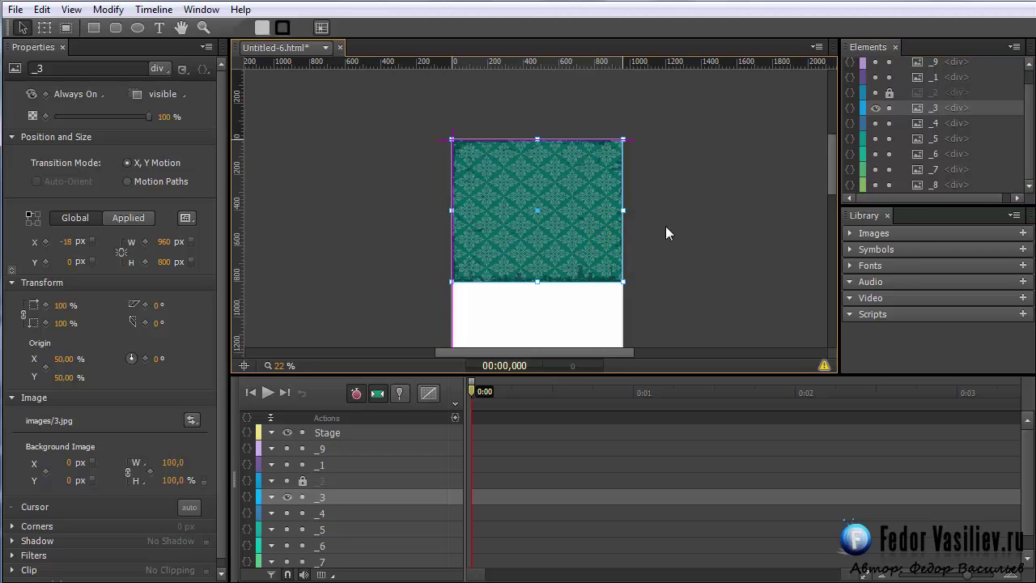
pyautogui.moveTo(830, 166)
pyautogui.mouseDown()
pyautogui.moveTo(838, 186)
pyautogui.moveTo(831, 239)
pyautogui.moveTo(821, 162)
pyautogui.mouseUp()
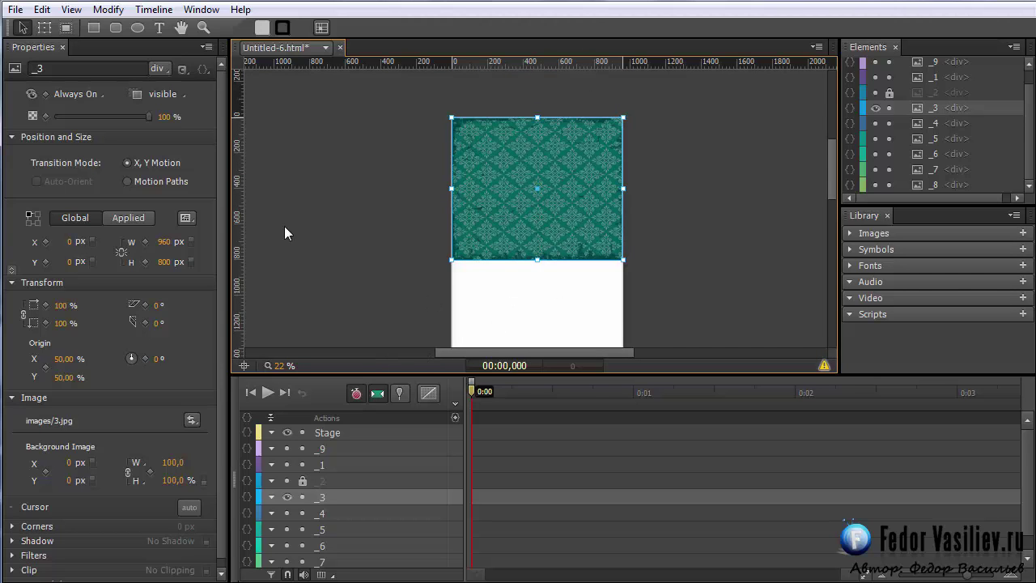
pyautogui.click(823, 367)
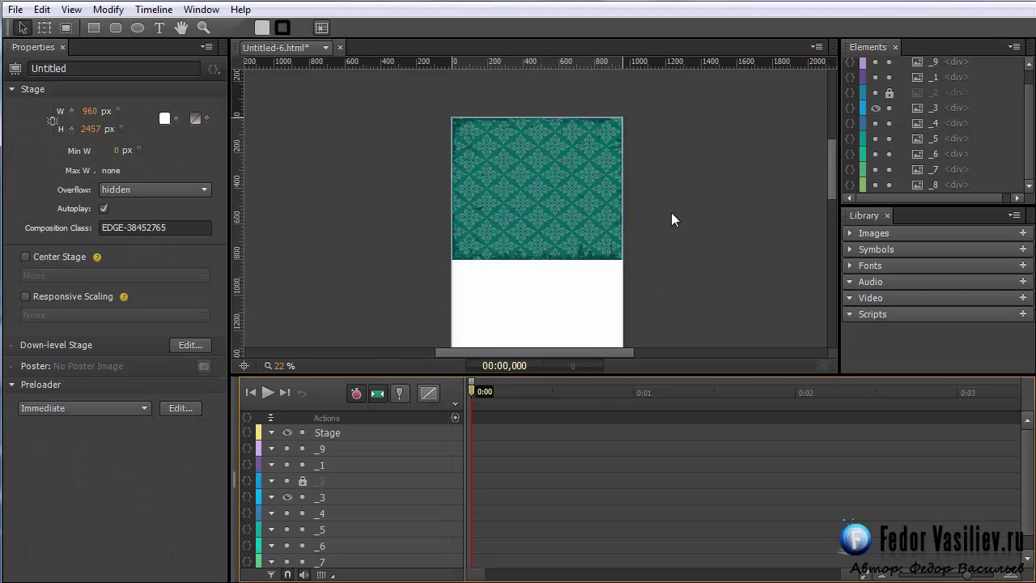
# Duplicate the green background _3 and place the copy directly beneath it at X 0, Y 800.
pyautogui.moveTo(833, 182); pyautogui.dragTo(811, 181)
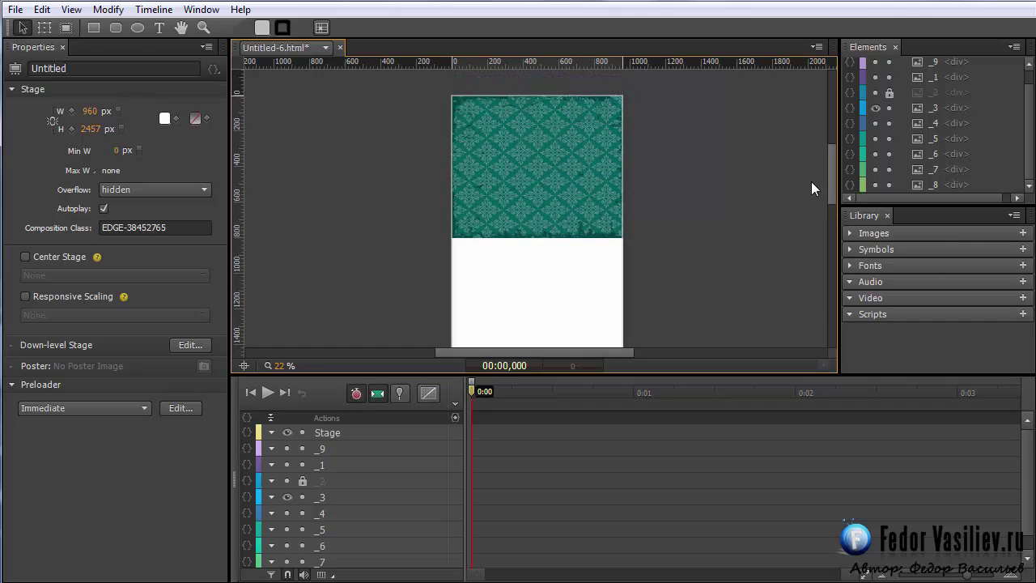
pyautogui.click(566, 157)
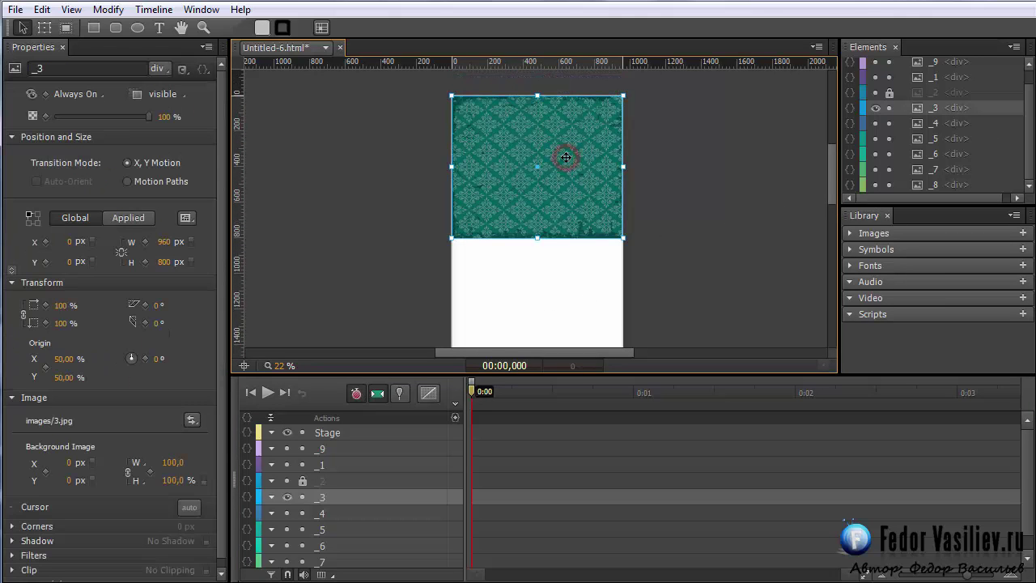
pyautogui.moveTo(550, 209); pyautogui.dragTo(556, 289)
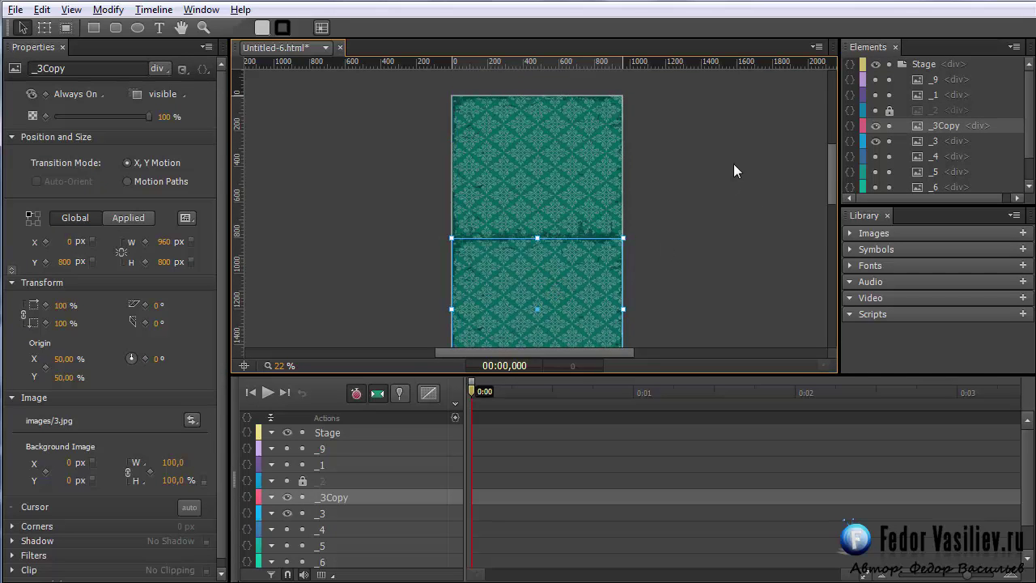
# Duplicate the second background tile and place the new copy directly beneath it, at about X 4, Y 1600.
pyautogui.moveTo(827, 181); pyautogui.dragTo(828, 231)
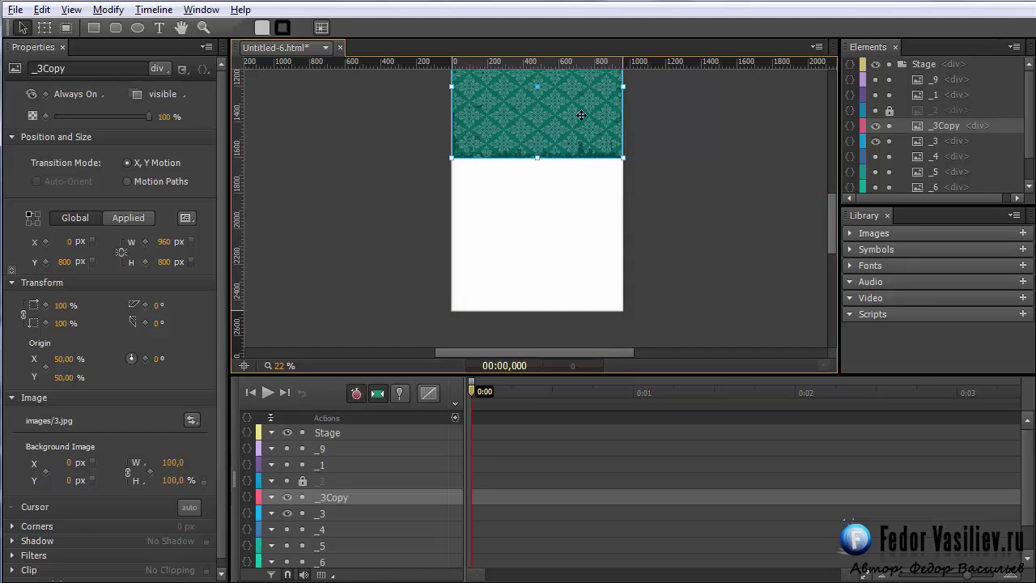
pyautogui.moveTo(579, 116); pyautogui.dragTo(578, 248)
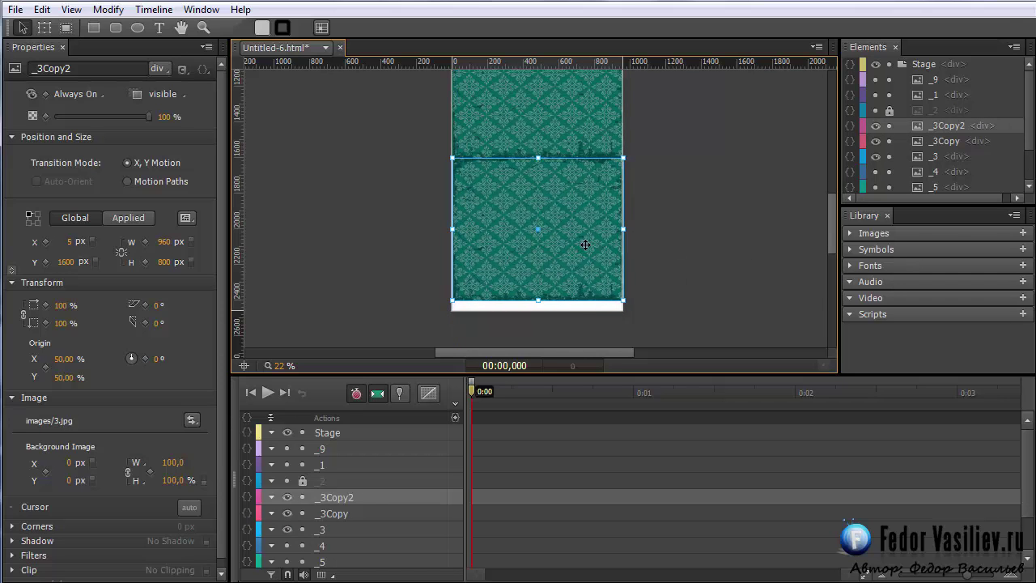
pyautogui.click(666, 256)
pyautogui.click(590, 242)
pyautogui.click(753, 247)
# Reduce the stage height to 2400 px so it ends at the lower edge of the third background tile.
pyautogui.moveTo(830, 242)
pyautogui.mouseDown()
pyautogui.moveTo(826, 172)
pyautogui.moveTo(833, 248)
pyautogui.mouseUp()
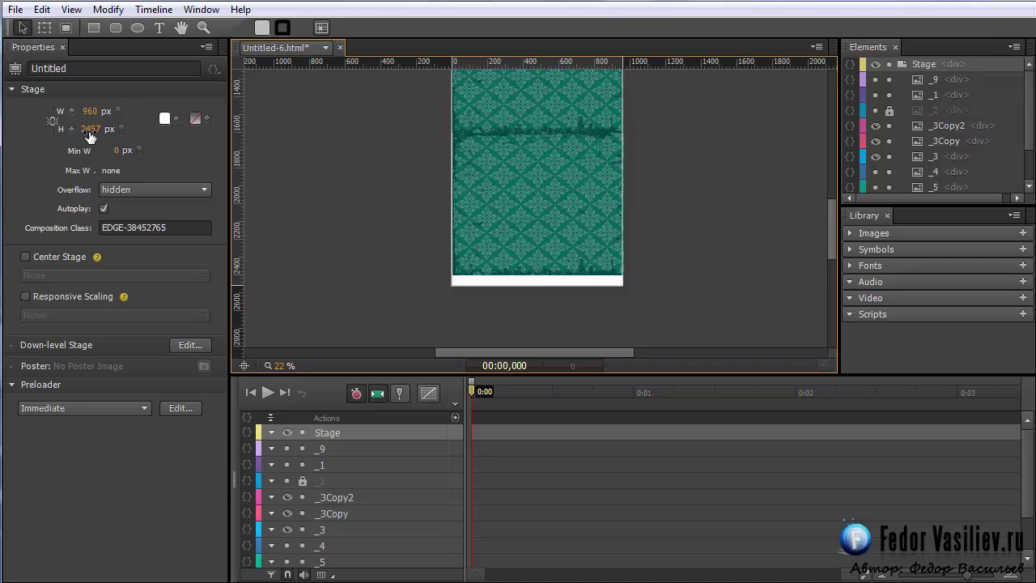
pyautogui.moveTo(89, 130); pyautogui.dragTo(79, 131)
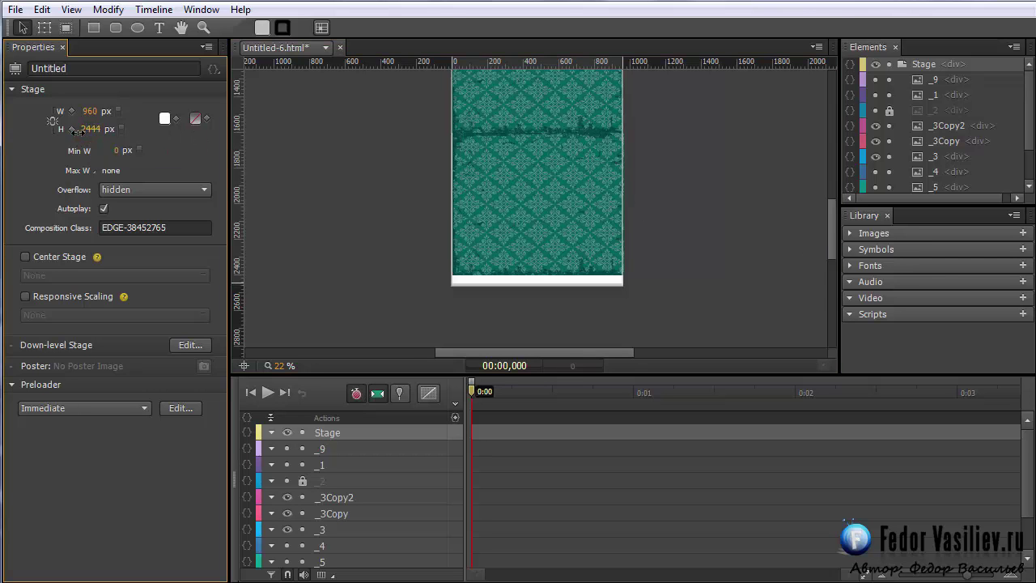
pyautogui.scroll(-5, 297, 187)
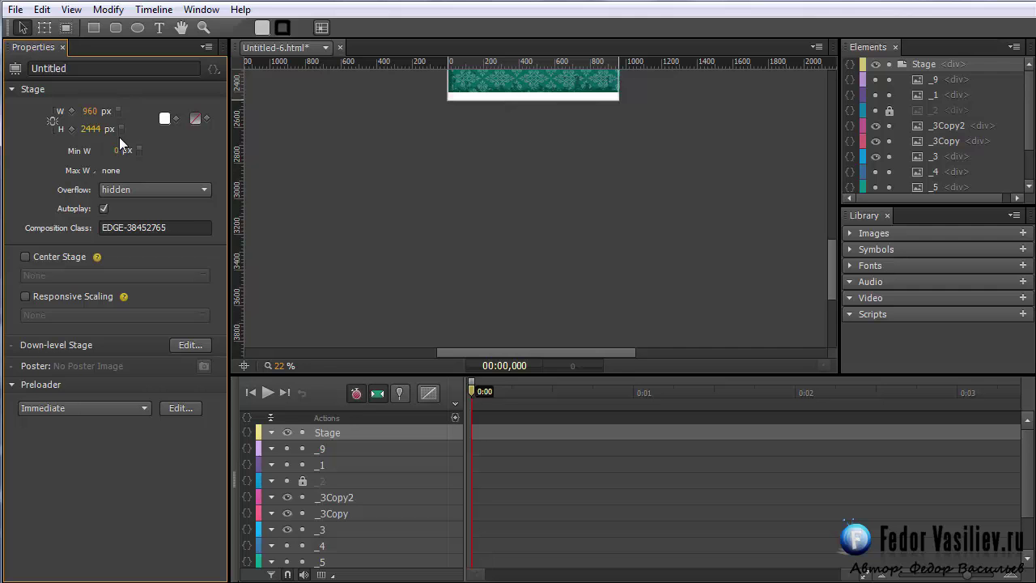
pyautogui.moveTo(94, 130); pyautogui.dragTo(65, 130)
pyautogui.moveTo(831, 281); pyautogui.dragTo(831, 241)
pyautogui.moveTo(105, 132); pyautogui.dragTo(118, 140)
pyautogui.scroll(-1, 617, 194)
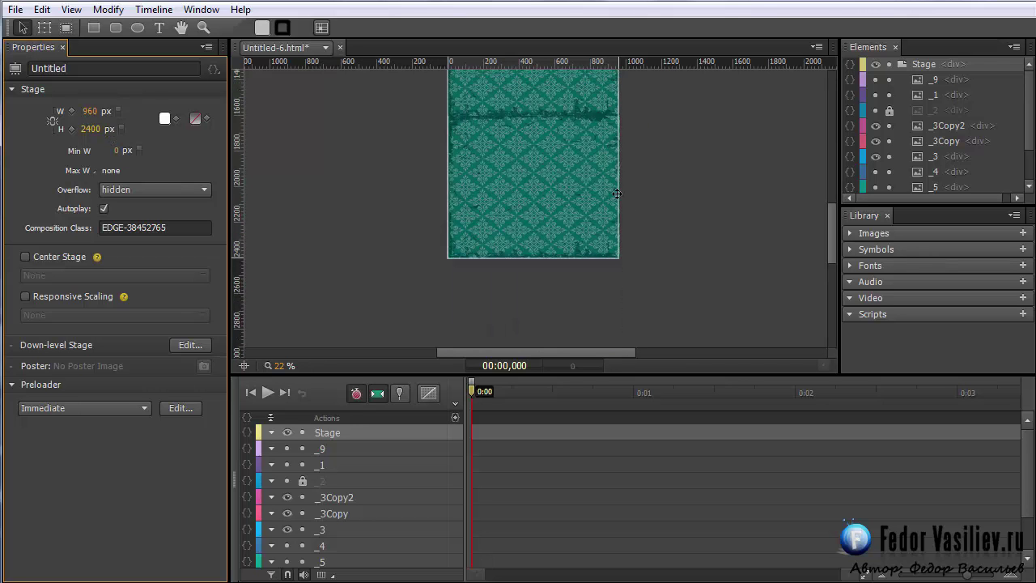
# Group the three background tiles _3, _3Copy and _3Copy2 into one container element.
pyautogui.scroll(10, 532, 216)
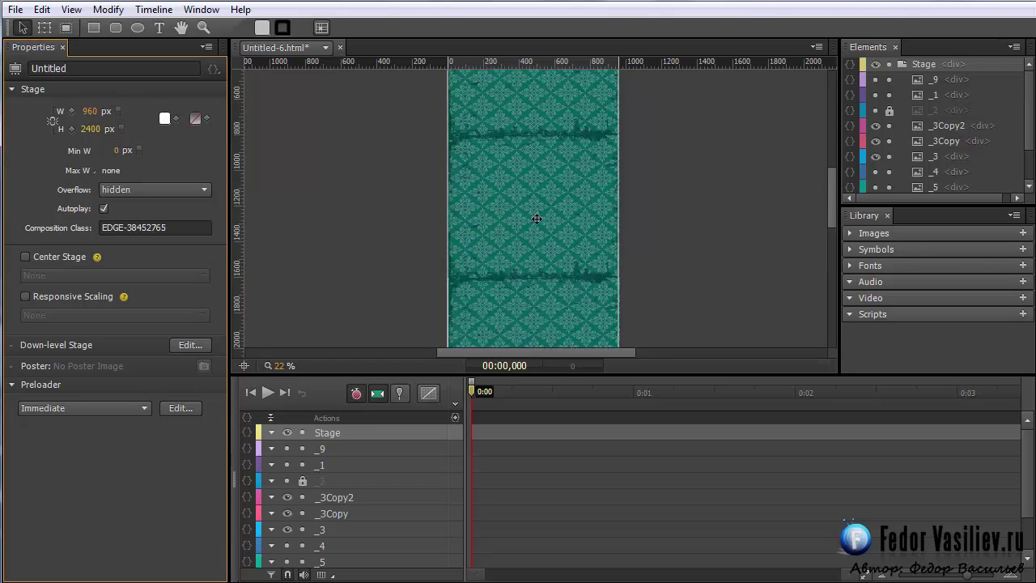
pyautogui.scroll(-5, 592, 196)
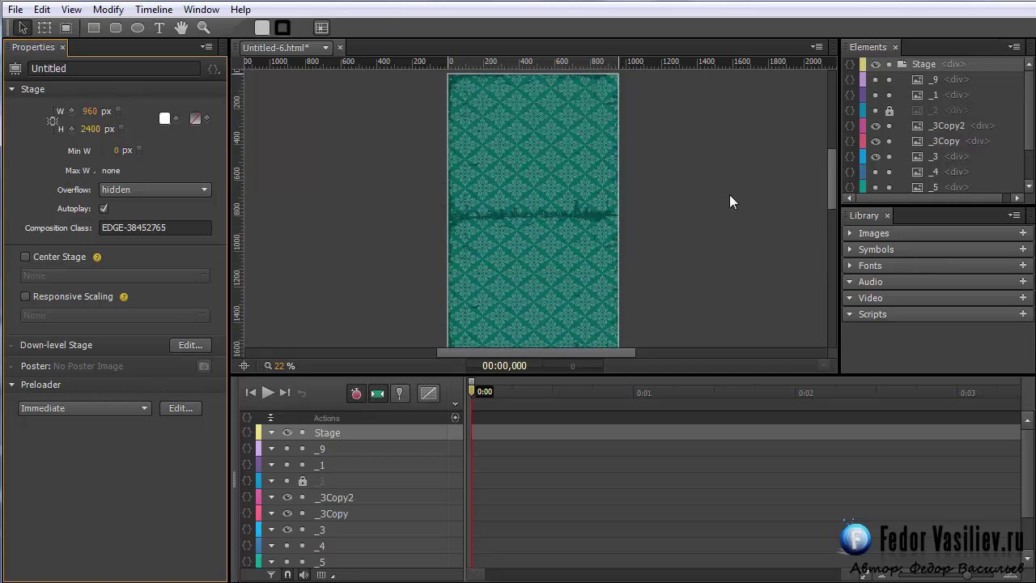
pyautogui.moveTo(831, 196); pyautogui.dragTo(527, 180)
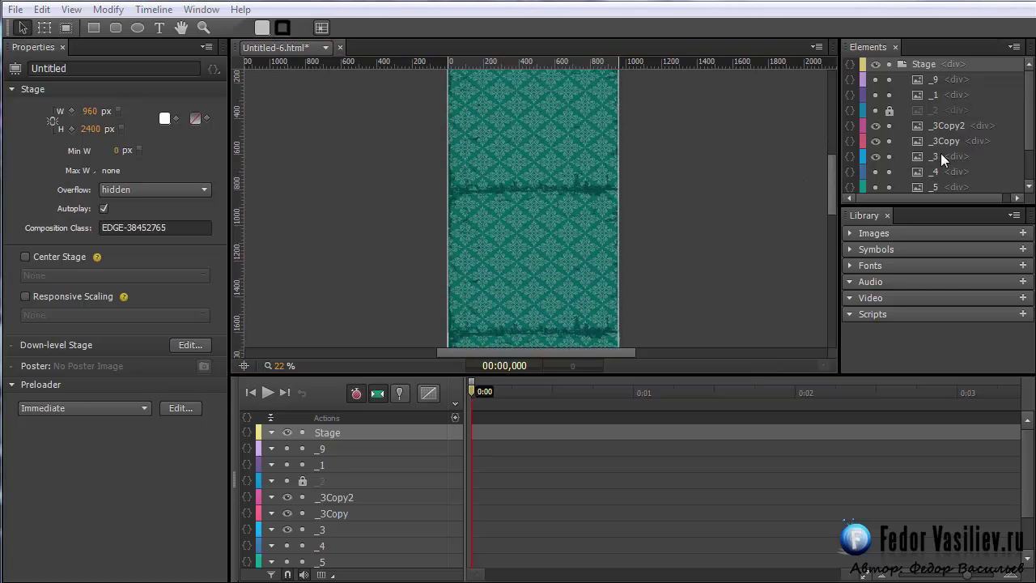
pyautogui.click(934, 127)
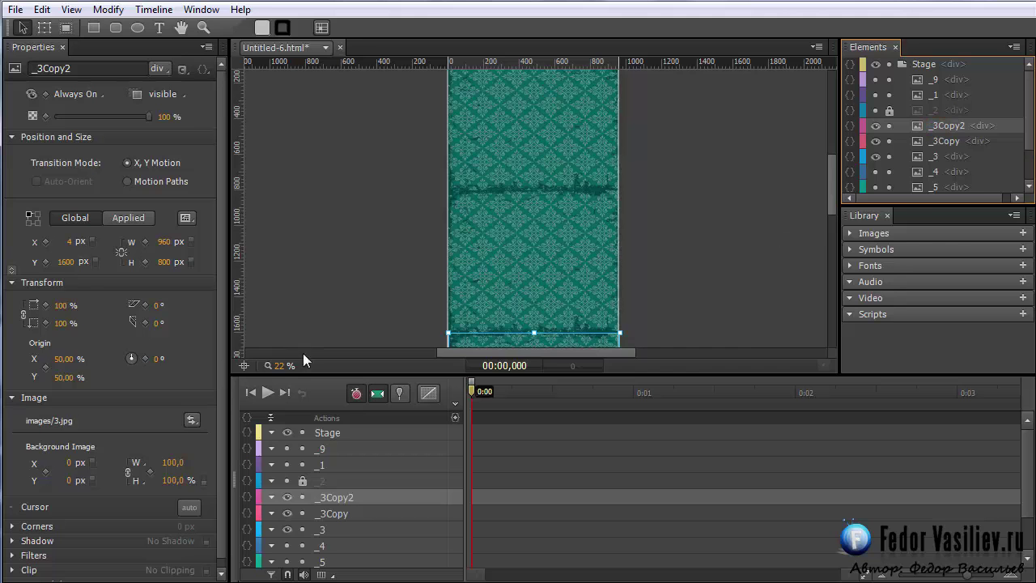
pyautogui.moveTo(278, 367); pyautogui.dragTo(271, 367)
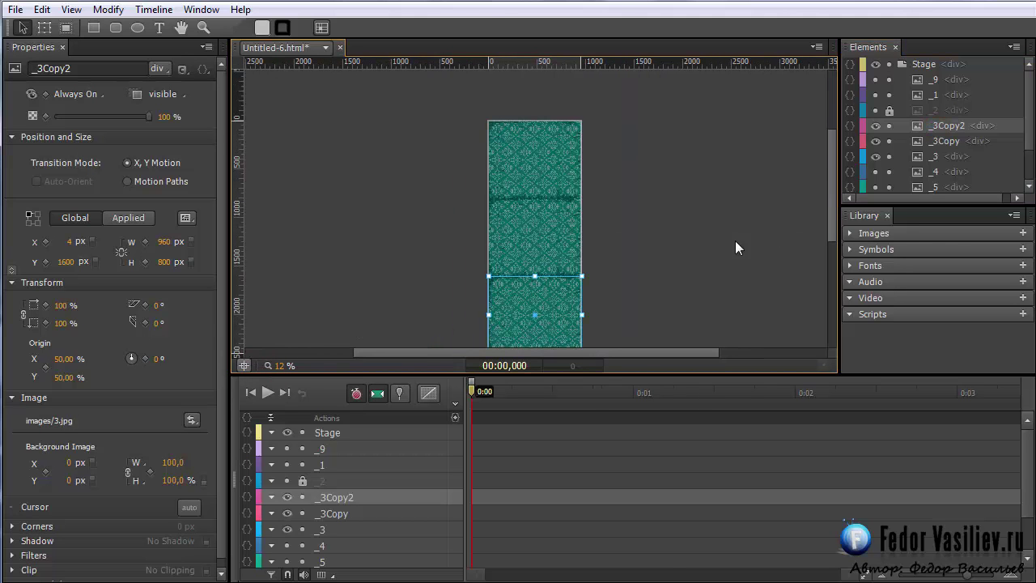
pyautogui.scroll(-2, 516, 196)
pyautogui.moveTo(835, 246); pyautogui.dragTo(832, 228)
pyautogui.keyDown('ctrl'); pyautogui.click(941, 141); pyautogui.keyUp('ctrl')
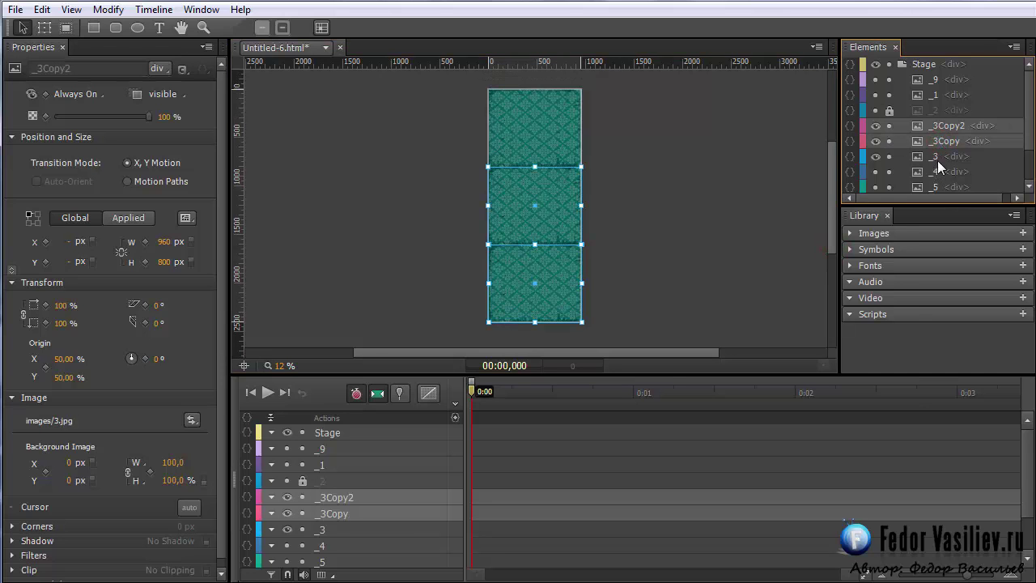
pyautogui.keyDown('ctrl'); pyautogui.click(935, 157); pyautogui.keyUp('ctrl')
pyautogui.rightClick(929, 157)
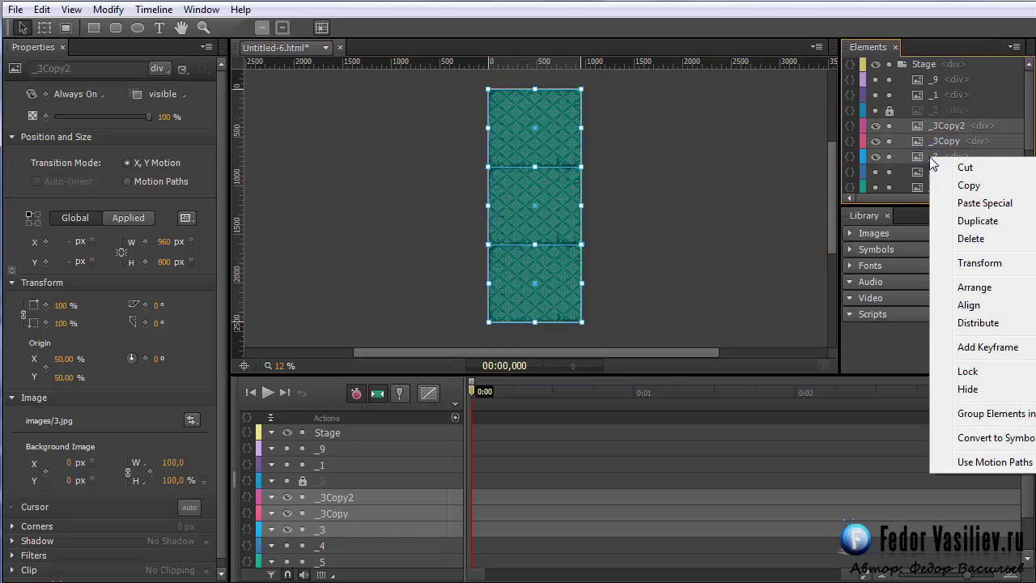
pyautogui.click(994, 412)
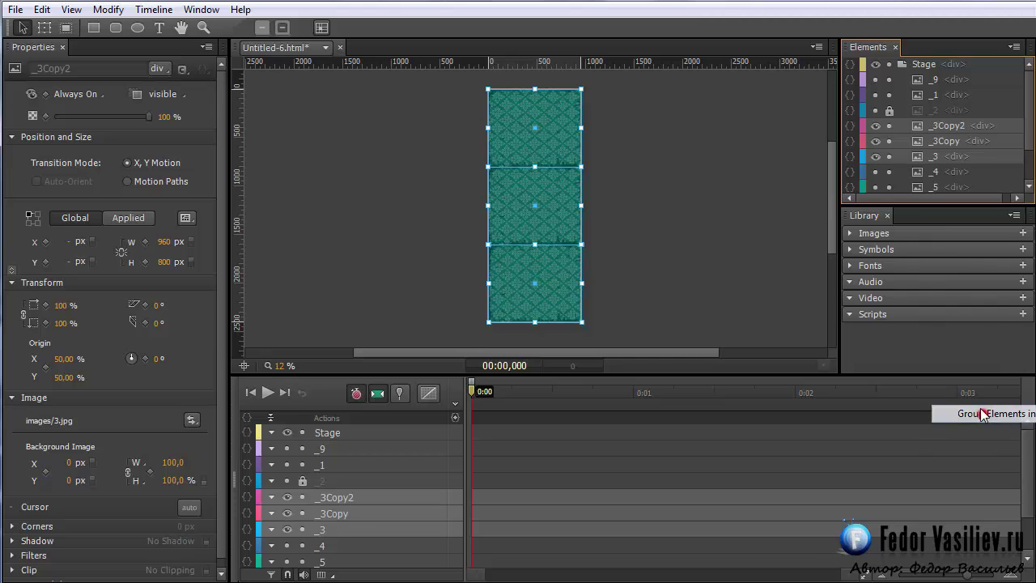
pyautogui.click(903, 125)
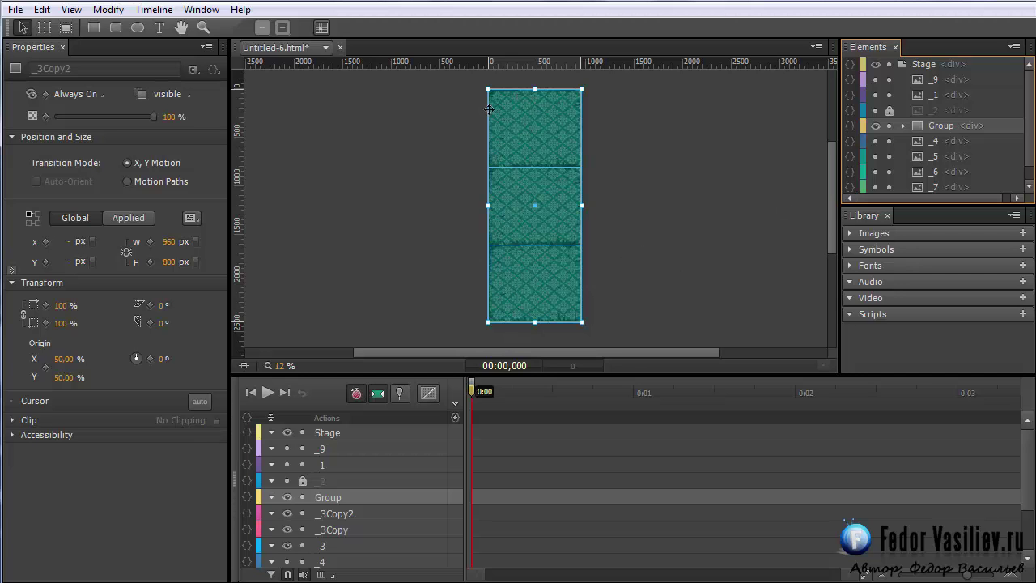
# Duplicate the three background tiles inside the Group and stack the copies directly above the stage, continuing the column of tiles.
pyautogui.moveTo(832, 244); pyautogui.dragTo(826, 201)
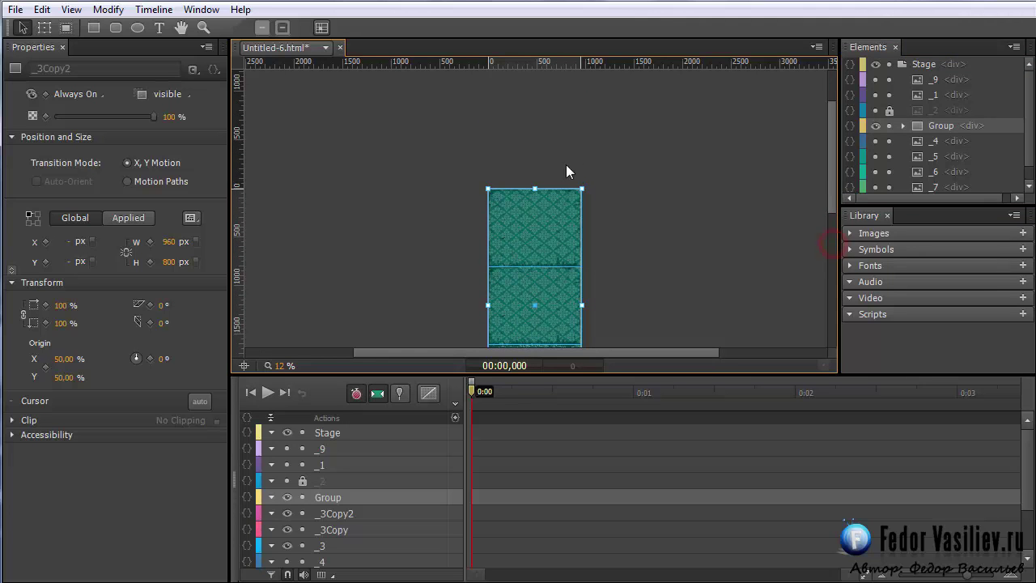
pyautogui.doubleClick(931, 128)
pyautogui.click(945, 143)
pyautogui.keyDown('shift'); pyautogui.click(944, 175); pyautogui.keyUp('shift')
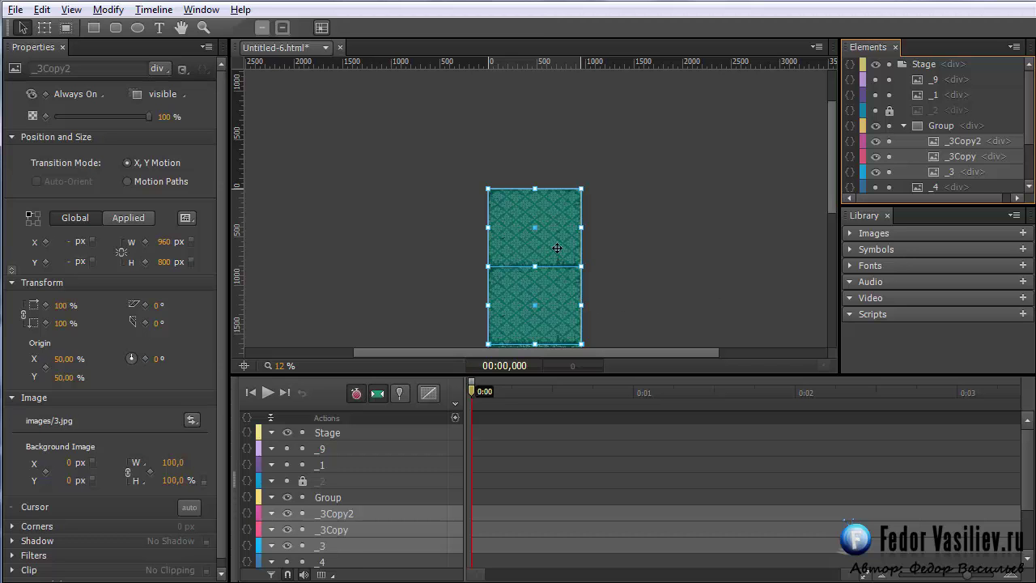
pyautogui.moveTo(557, 248); pyautogui.dragTo(549, 63)
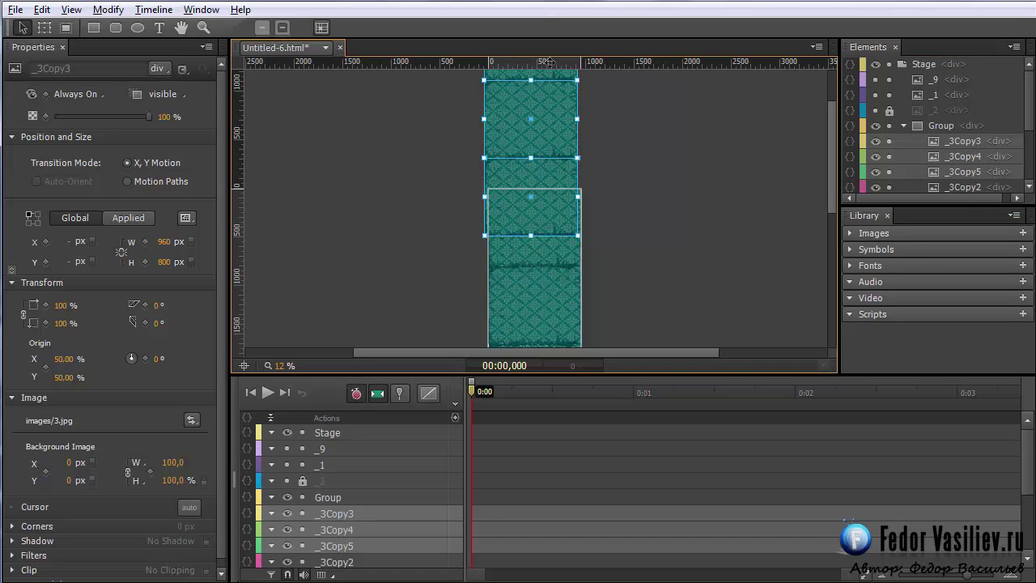
pyautogui.moveTo(558, 173); pyautogui.dragTo(561, 131)
pyautogui.click(614, 192)
pyautogui.click(525, 159)
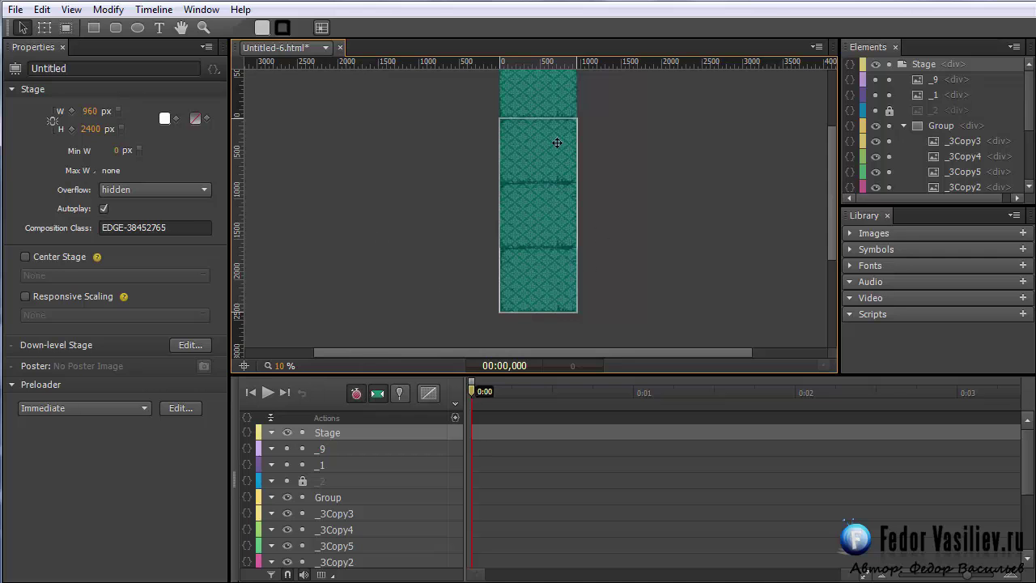
# With the Group selected, set the animation Pin at 0:00 and the playhead at 0:01.
pyautogui.click(902, 125)
pyautogui.click(940, 125)
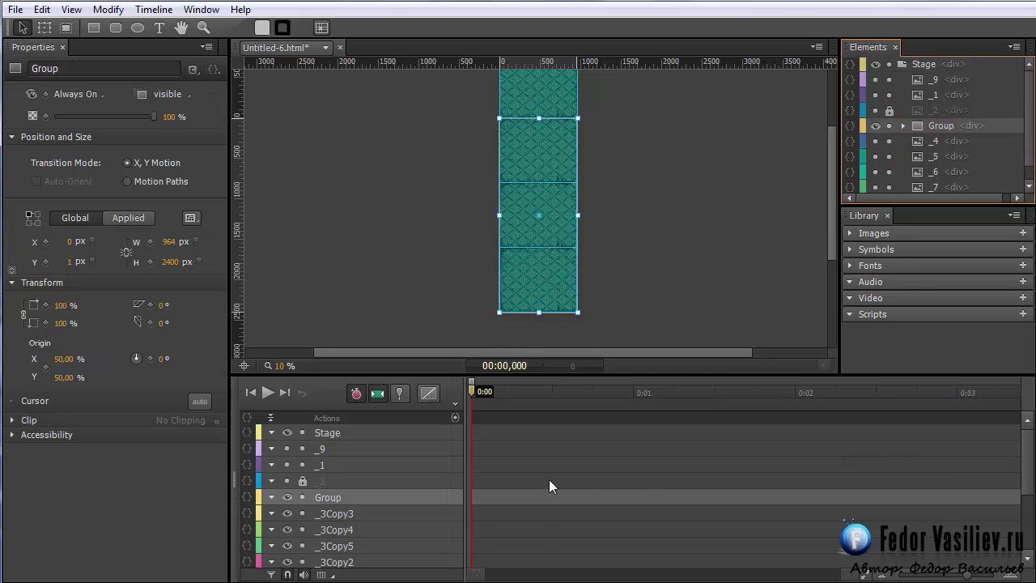
pyautogui.click(398, 393)
pyautogui.moveTo(471, 392); pyautogui.dragTo(633, 409)
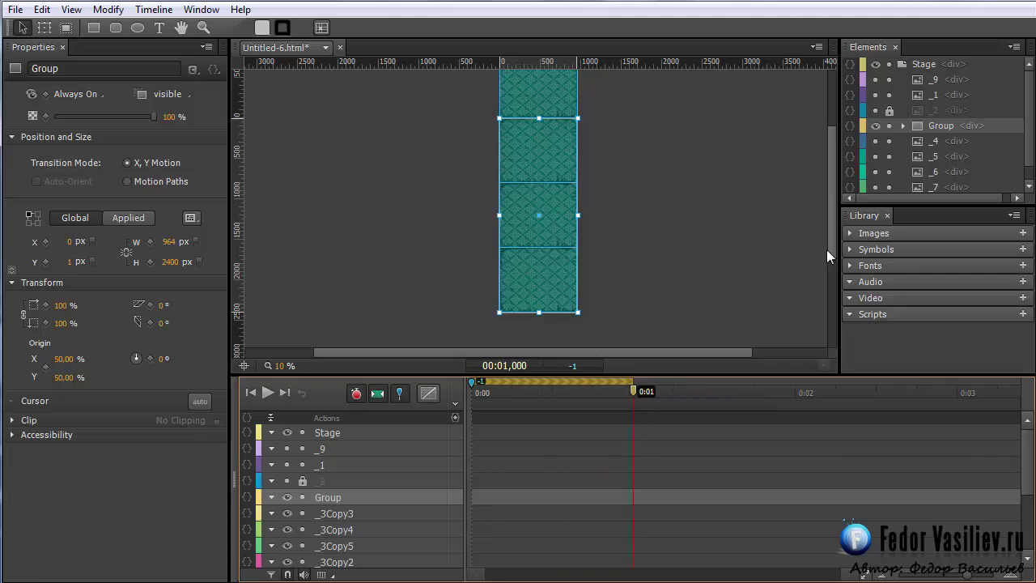
# Place a horizontal ruler guide along the stage's upper edge at Y 0.
pyautogui.moveTo(835, 253); pyautogui.dragTo(812, 159)
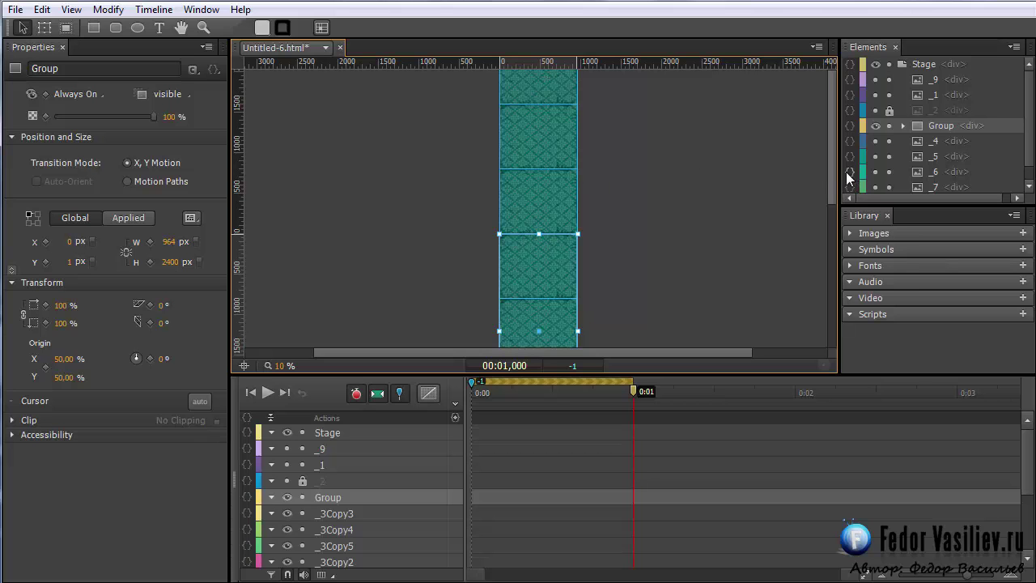
pyautogui.moveTo(832, 185); pyautogui.dragTo(824, 224)
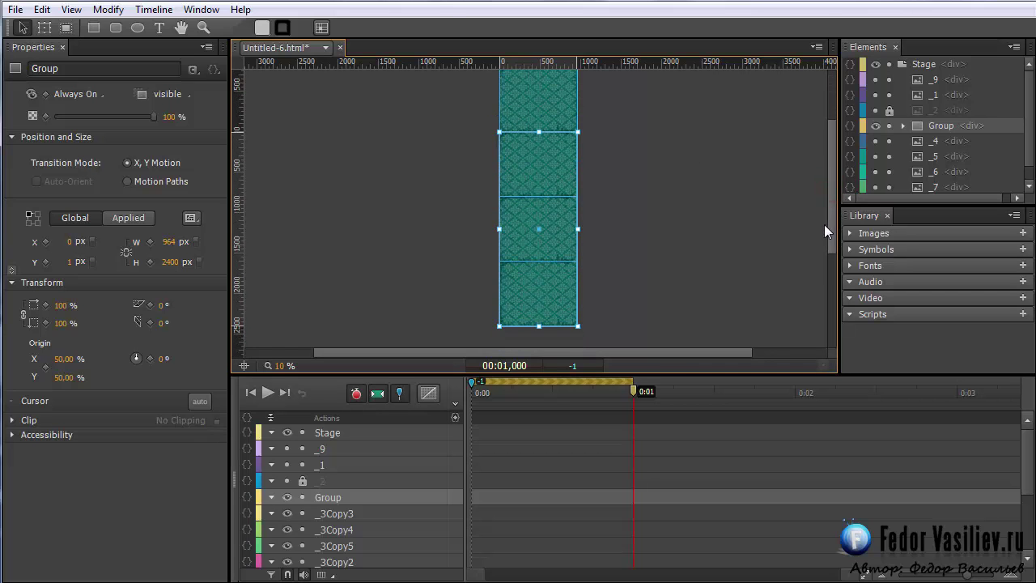
pyautogui.click(452, 62)
pyautogui.moveTo(447, 95); pyautogui.dragTo(444, 130)
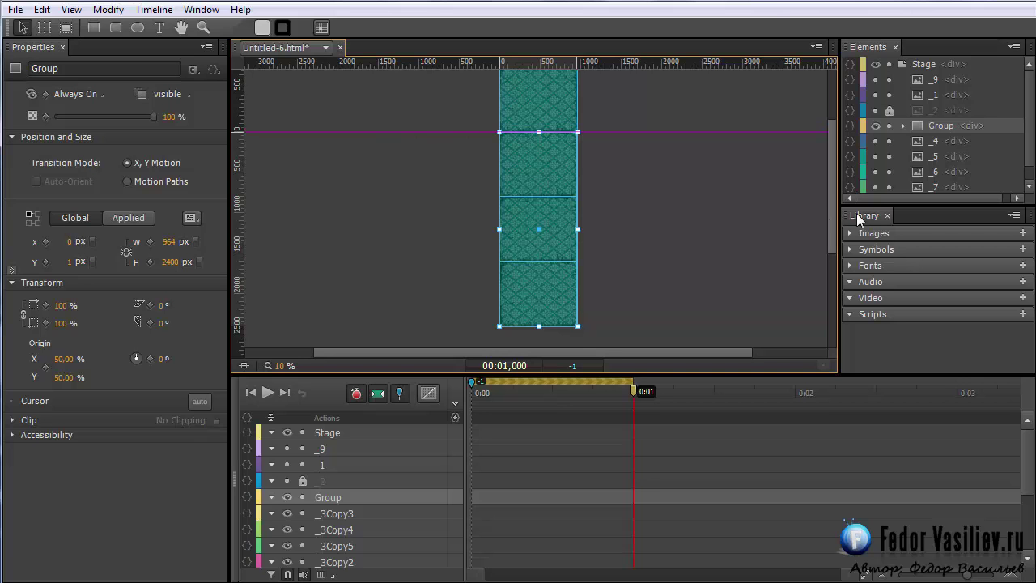
# Animate the Group downward to Y 2401 between 0:00 and 0:01, bringing the upper tiles onto the stage.
pyautogui.click(921, 125)
pyautogui.hotkey('shift', 'Down')
pyautogui.hotkey('shift', 'Down')
pyautogui.hotkey('shift', 'Down')
pyautogui.hotkey('shift', 'Down')
pyautogui.hotkey('shift', 'Down')
pyautogui.hotkey('shift', 'Down')
pyautogui.hotkey('shift', 'Down')
pyautogui.hotkey('shift', 'Down')
pyautogui.hotkey('shift', 'Down')
pyautogui.hotkey('shift', 'Down')
pyautogui.hotkey('shift', 'Down')
pyautogui.hotkey('shift', 'Down')
pyautogui.hotkey('shift', 'Down')
pyautogui.hotkey('shift', 'Down')
pyautogui.hotkey('shift', 'Down')
pyautogui.hotkey('shift', 'Down')
pyautogui.hotkey('shift', 'Down')
pyautogui.hotkey('shift', 'Down')
pyautogui.hotkey('shift', 'Down')
pyautogui.hotkey('shift', 'Down')
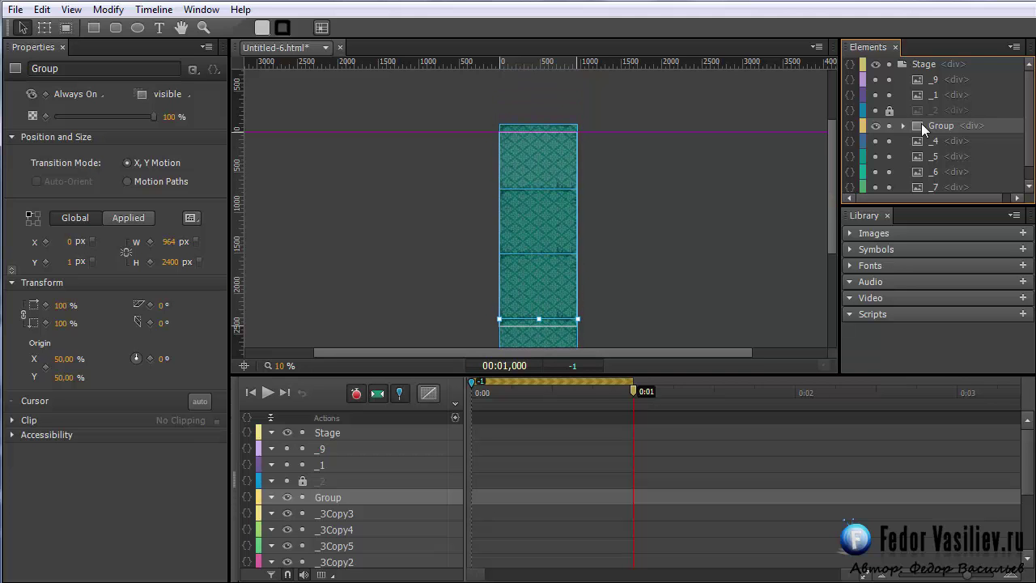
pyautogui.hotkey('shift', 'Down')
pyautogui.hotkey('shift', 'Down')
pyautogui.hotkey('shift', 'Down')
pyautogui.hotkey('shift', 'Down')
pyautogui.hotkey('shift', 'Down')
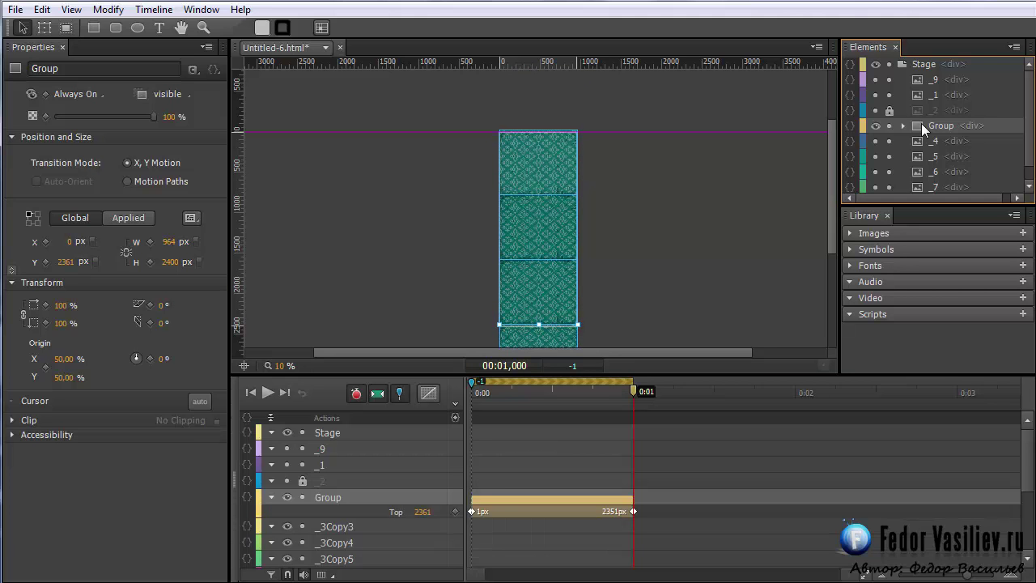
pyautogui.click(701, 215)
pyautogui.moveTo(830, 209)
pyautogui.mouseDown()
pyautogui.moveTo(832, 190)
pyautogui.moveTo(844, 322)
pyautogui.moveTo(833, 217)
pyautogui.mouseUp()
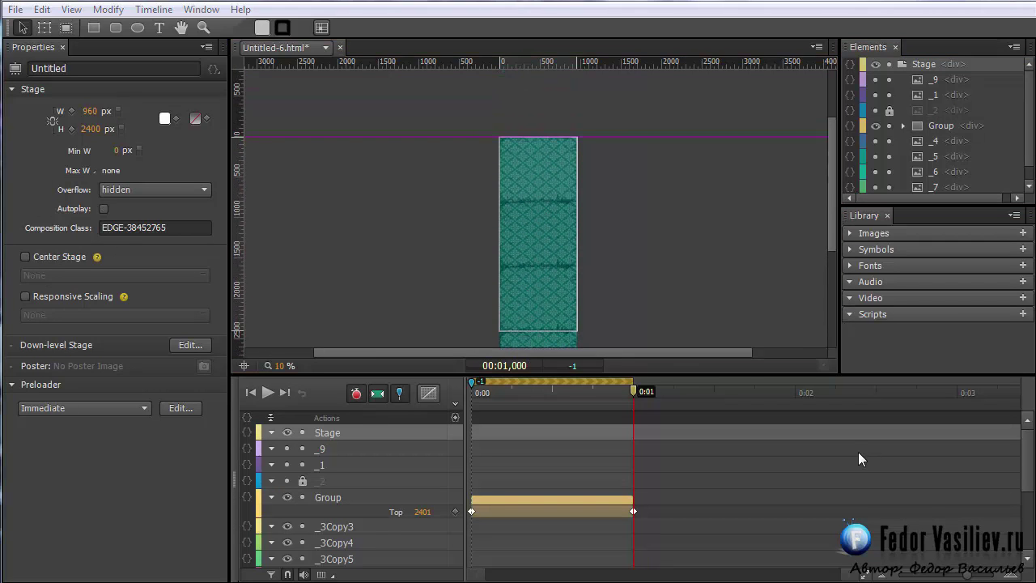
# Import the JavaScript files EdgeCommons.js and jquery-2.0.3.min.js from disk into the project's scripts.
pyautogui.click(1023, 314)
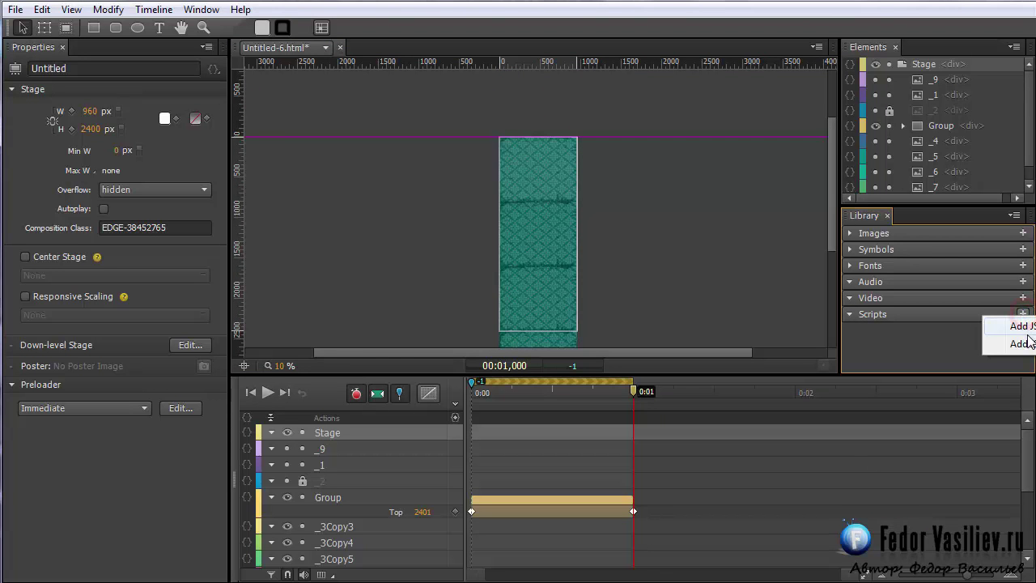
pyautogui.click(1012, 325)
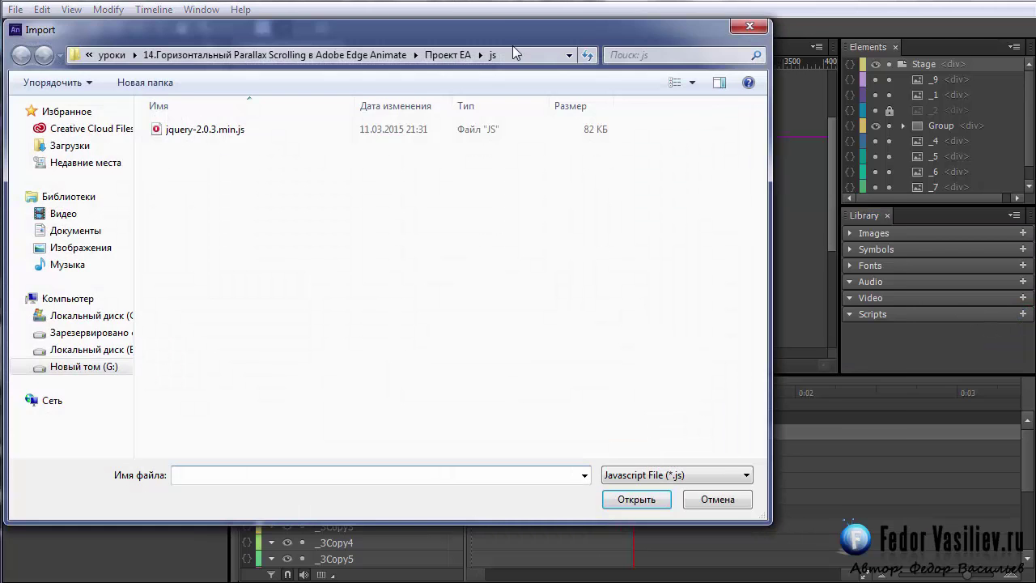
pyautogui.moveTo(505, 35); pyautogui.dragTo(479, 4)
pyautogui.doubleClick(143, 76)
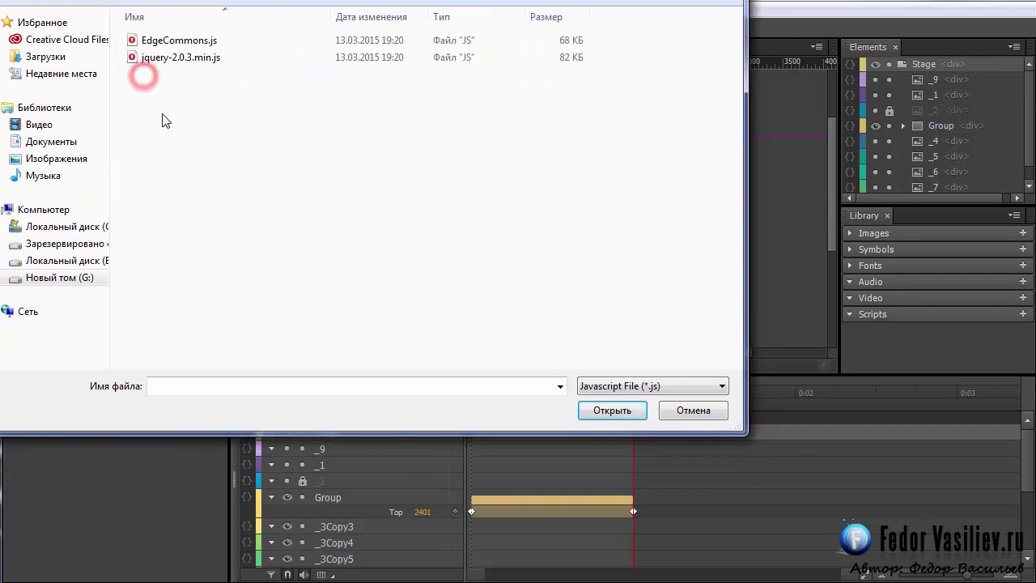
pyautogui.moveTo(247, 100); pyautogui.dragTo(101, 29)
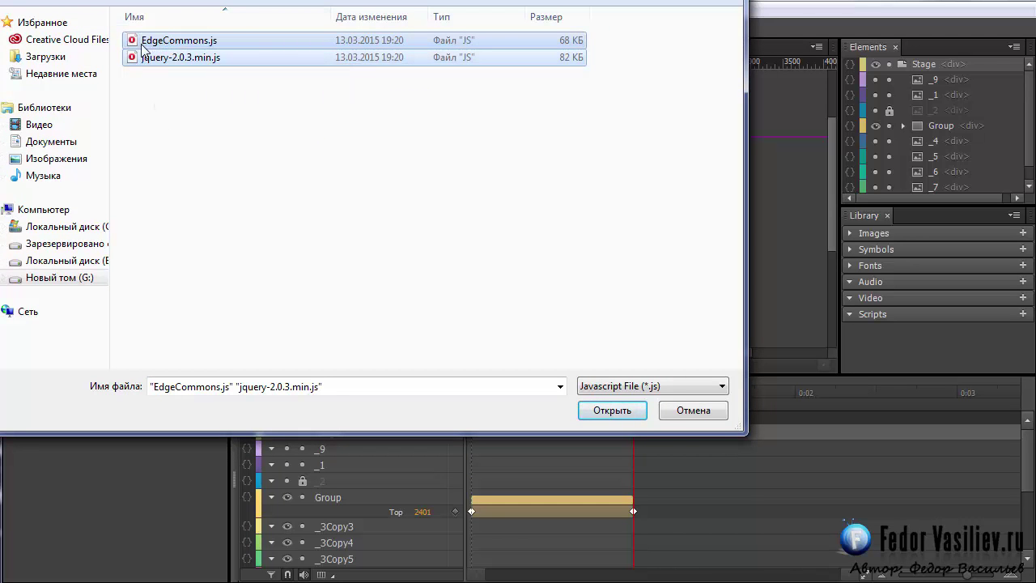
pyautogui.click(613, 404)
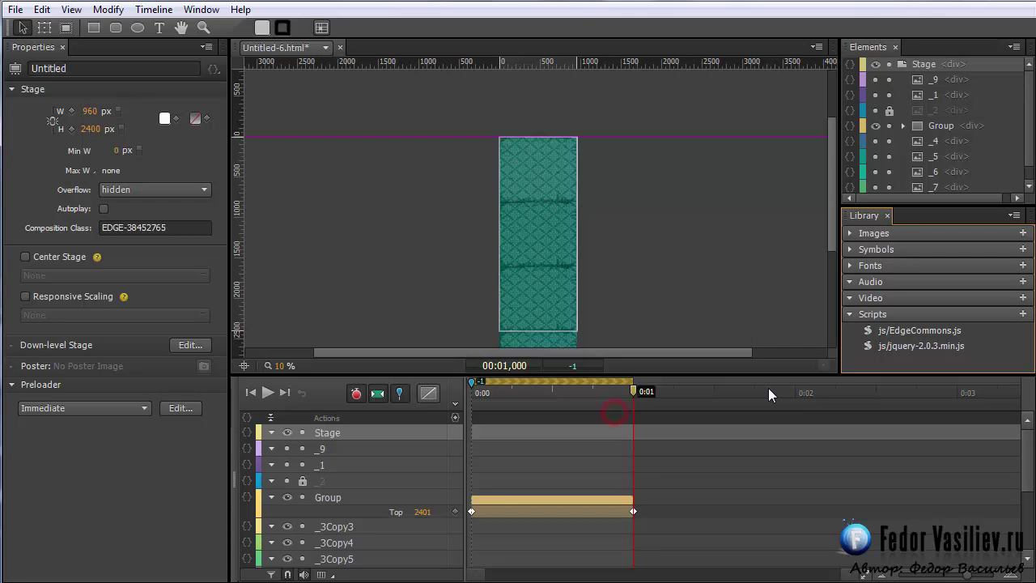
# Reorder the project scripts so jquery-2.0.3.min.js loads before EdgeCommons.js.
pyautogui.click(905, 347)
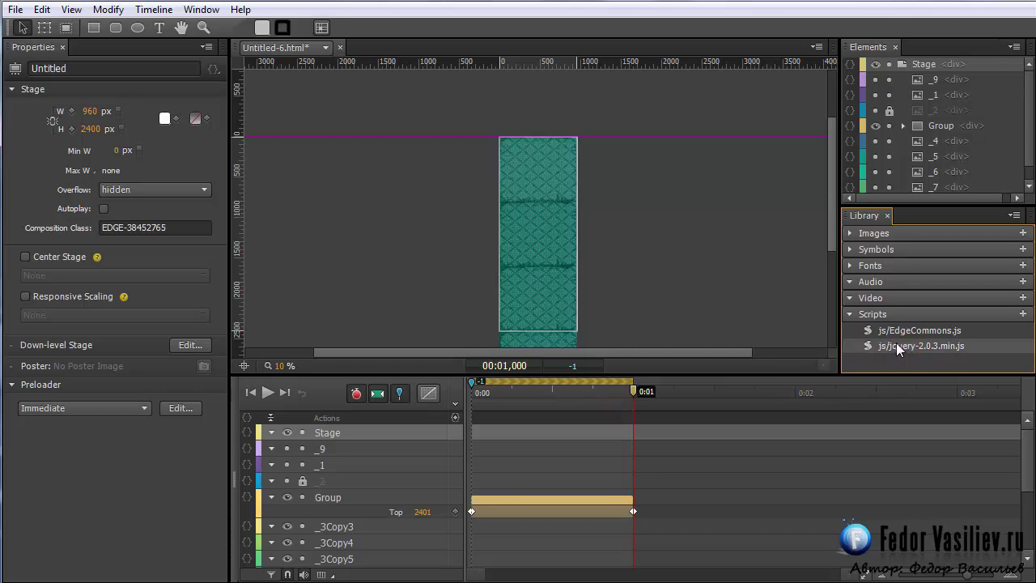
pyautogui.click(908, 331)
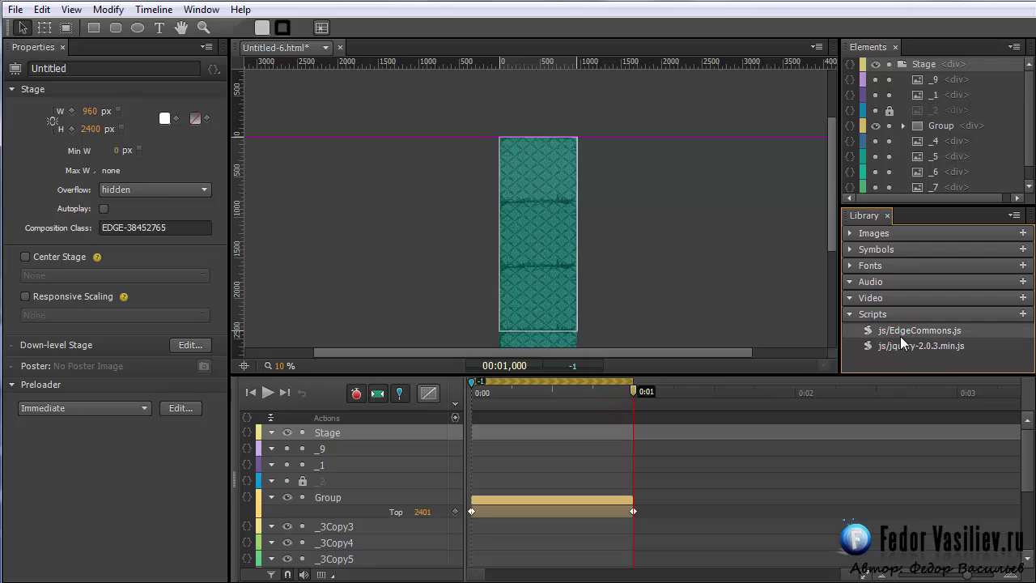
pyautogui.moveTo(900, 333); pyautogui.dragTo(904, 360)
pyautogui.click(894, 332)
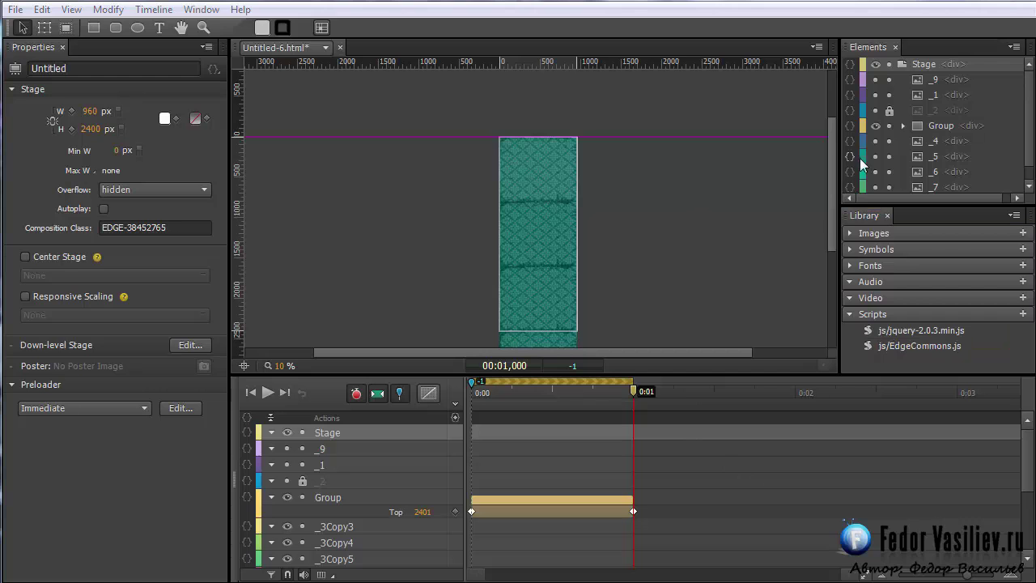
# Add a compositionReady action to the Stage containing EC.Parallax.setup(sym); and remove the blank line above the code.
pyautogui.click(851, 63)
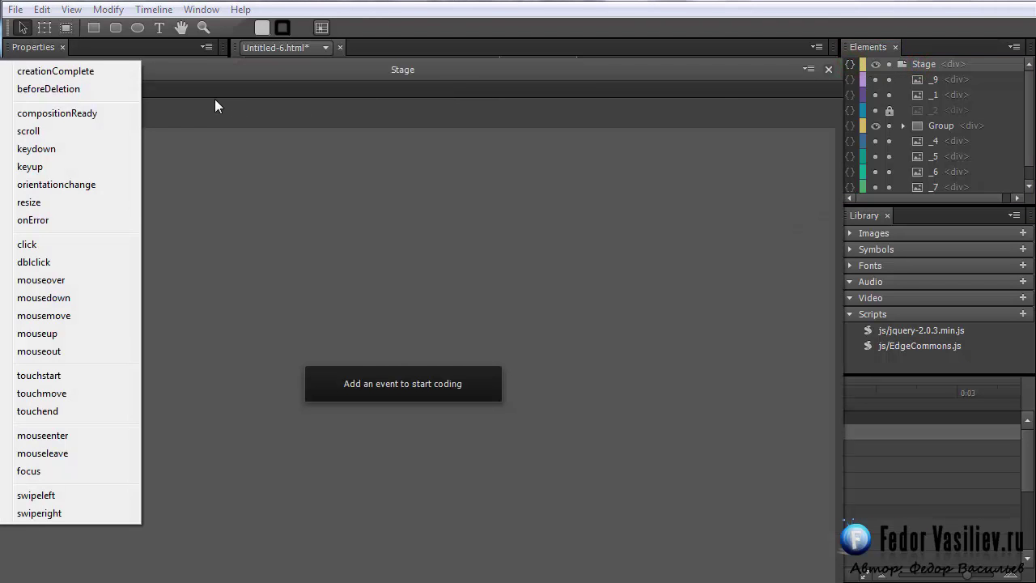
pyautogui.click(65, 114)
pyautogui.rightClick(359, 187)
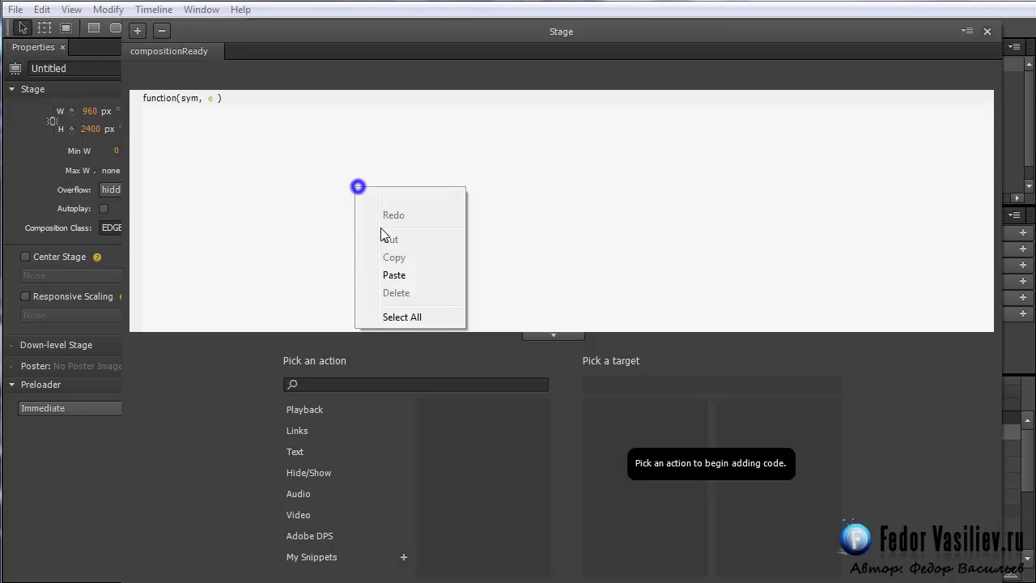
pyautogui.click(370, 273)
pyautogui.click(145, 131)
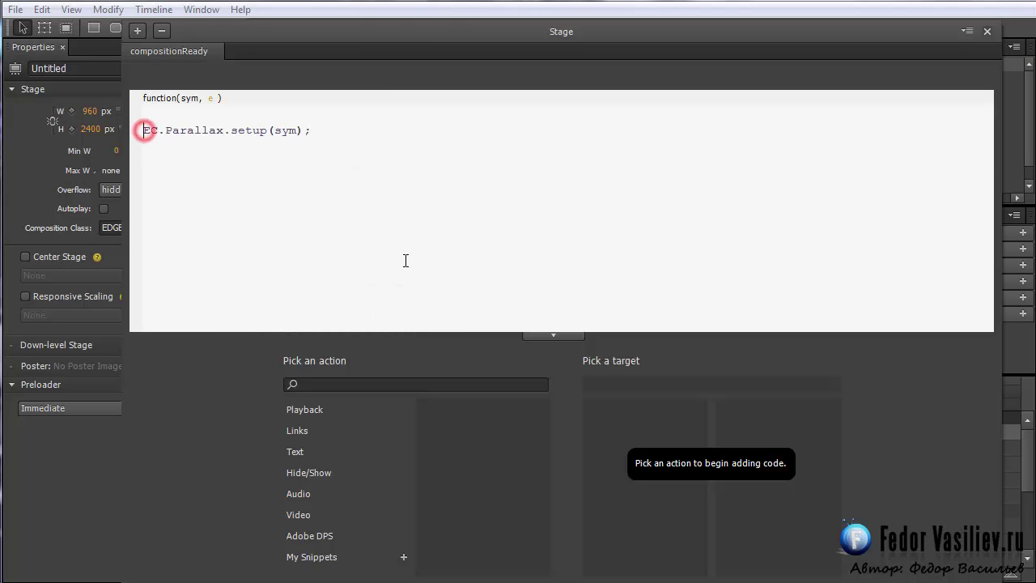
pyautogui.press('BackSpace')
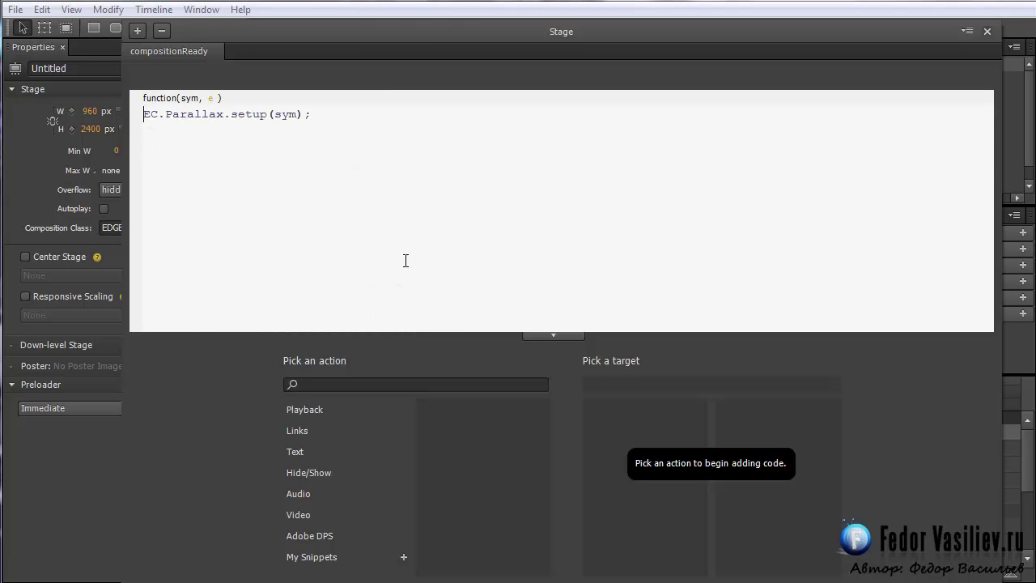
pyautogui.click(987, 31)
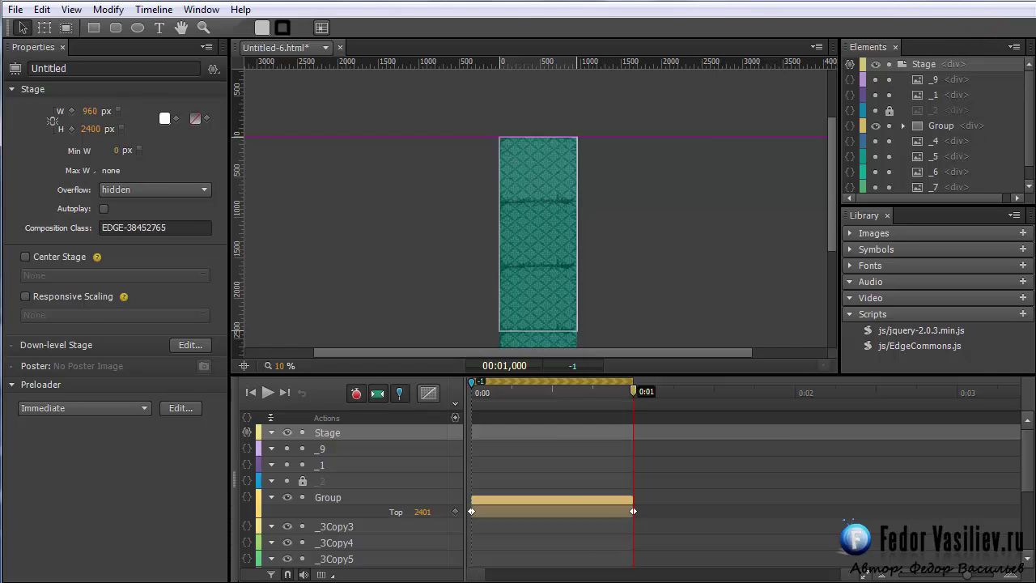
# Preview the composition in the browser and scroll the page to check the background's vertical parallax motion.
pyautogui.hotkey('ctrl', 'Return')
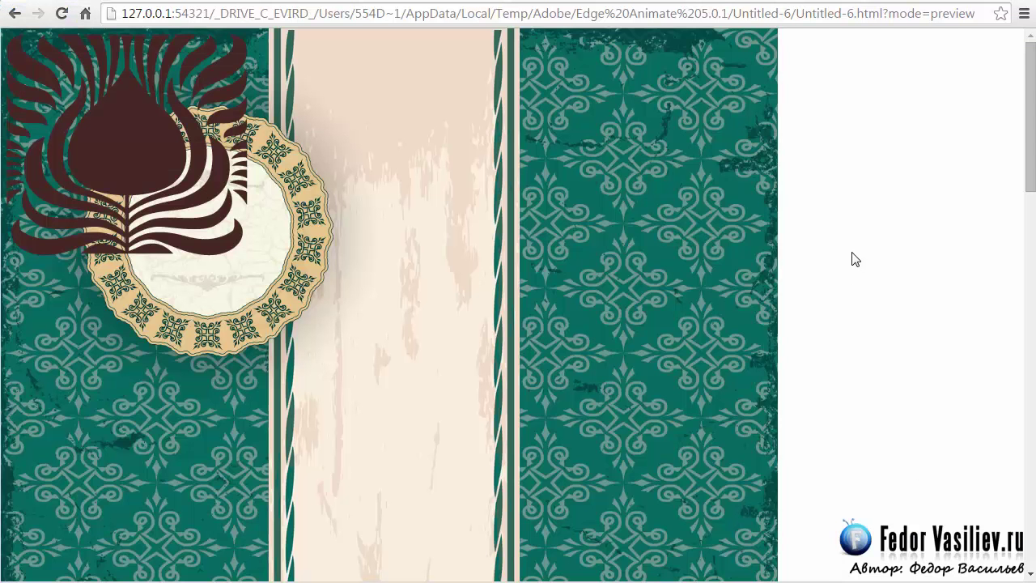
pyautogui.moveTo(1031, 66); pyautogui.dragTo(990, 62)
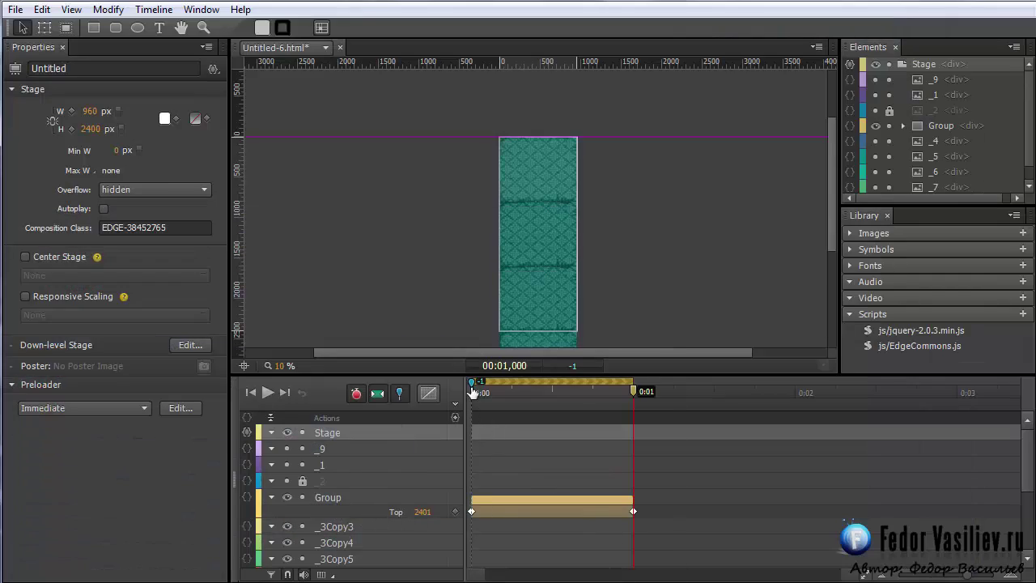
# Turn off the Pin and delete the Group's Top transition from the timeline.
pyautogui.click(399, 392)
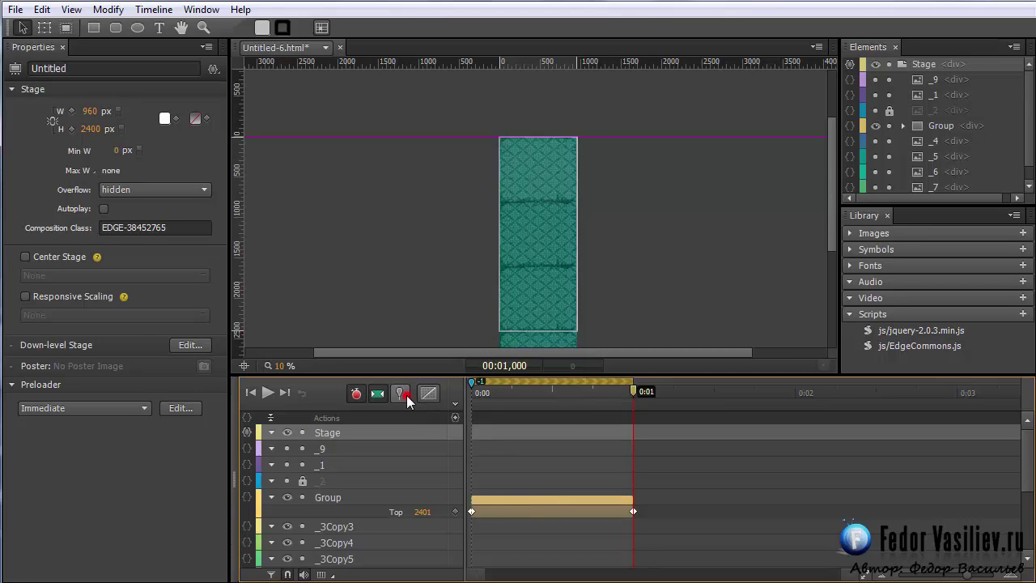
pyautogui.click(504, 503)
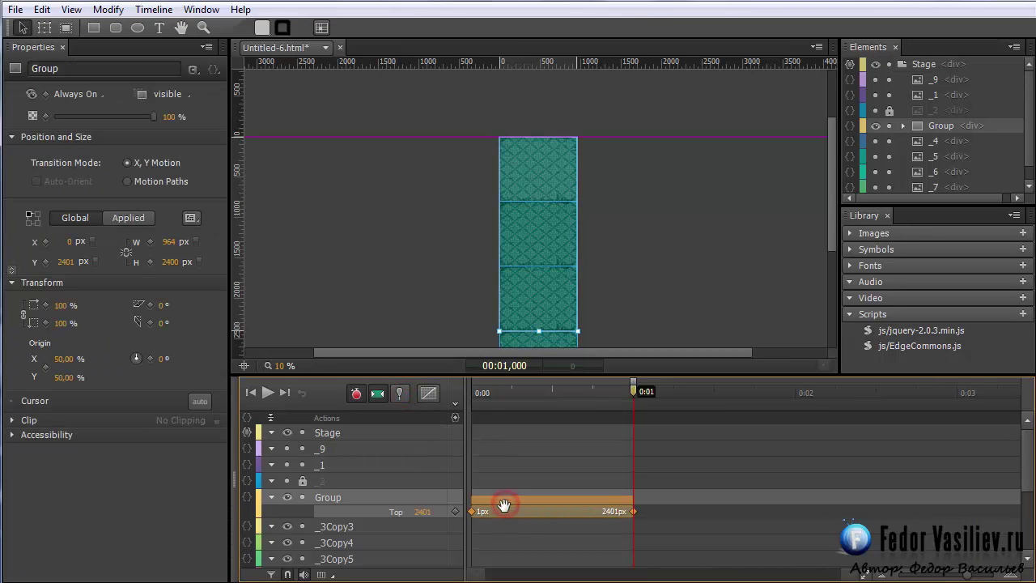
pyautogui.press('Delete')
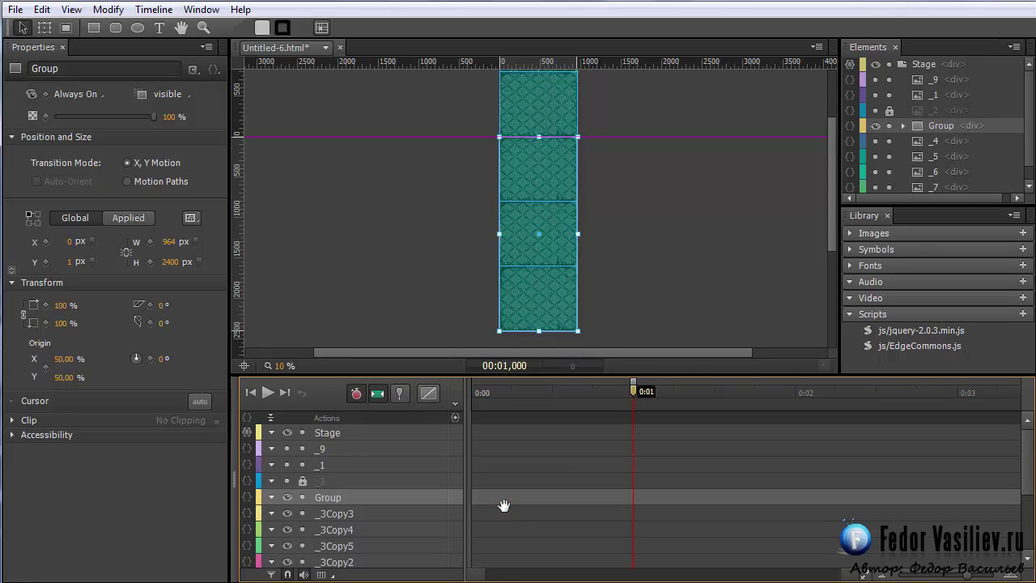
# Pin the Group's starting state at 0:00 and shift it horizontally to the right at 0:01 to animate sideways motion.
pyautogui.click(481, 393)
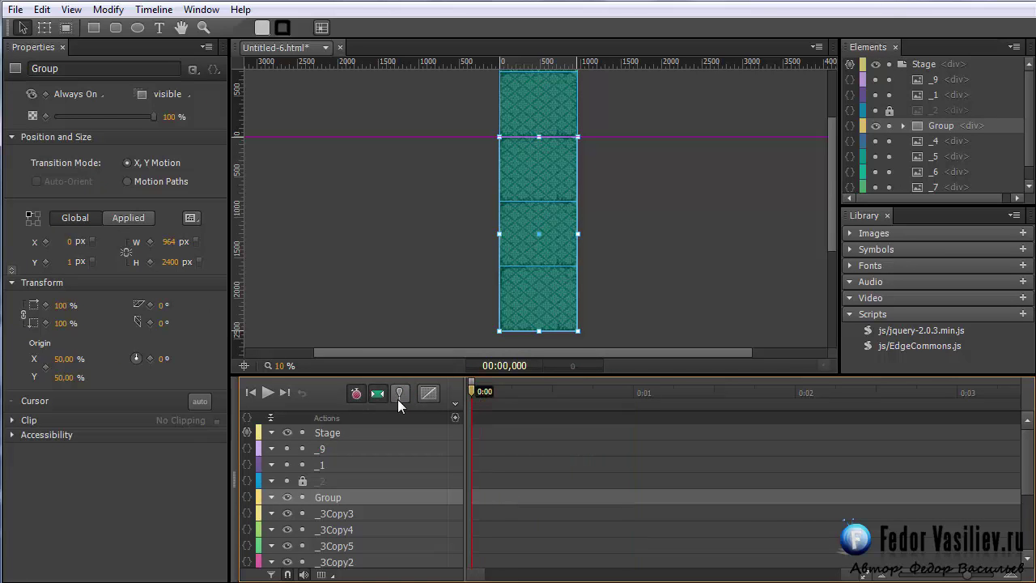
pyautogui.moveTo(474, 399); pyautogui.dragTo(638, 416)
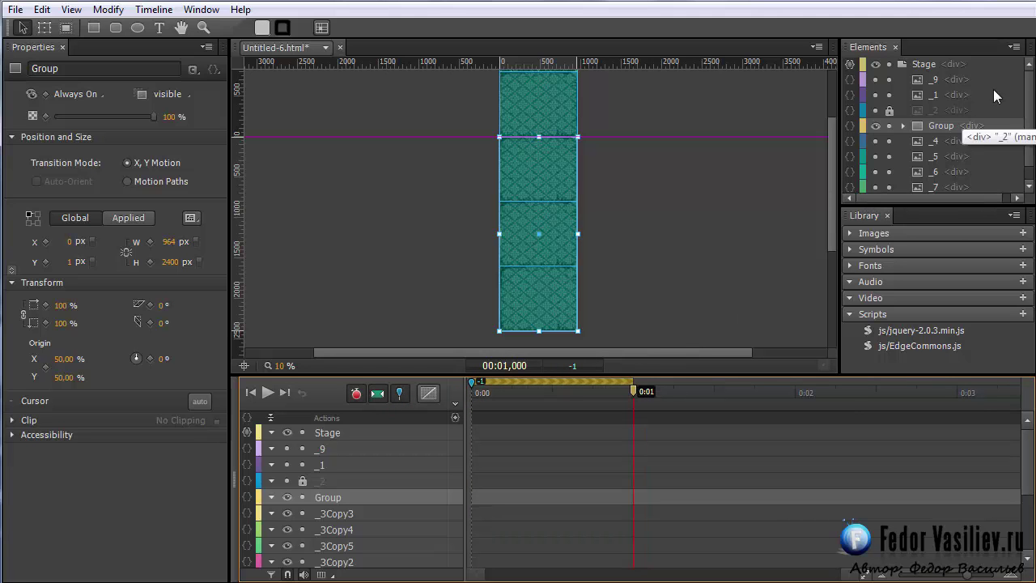
pyautogui.click(932, 126)
pyautogui.hotkey('shift', 'Right')
pyautogui.hotkey('shift', 'Right')
pyautogui.hotkey('shift', 'Right')
pyautogui.hotkey('shift', 'Right')
pyautogui.hotkey('shift', 'Right')
pyautogui.hotkey('shift', 'Right')
pyautogui.hotkey('shift', 'Right')
pyautogui.hotkey('shift', 'Right')
pyautogui.hotkey('shift', 'Right')
pyautogui.hotkey('shift', 'Right')
pyautogui.hotkey('shift', 'Right')
pyautogui.hotkey('shift', 'Right')
pyautogui.hotkey('shift', 'Right')
pyautogui.hotkey('shift', 'Right')
pyautogui.hotkey('shift', 'Right')
pyautogui.hotkey('shift', 'Right')
pyautogui.hotkey('shift', 'Right')
pyautogui.hotkey('shift', 'Right')
pyautogui.hotkey('shift', 'Right')
pyautogui.hotkey('shift', 'Right')
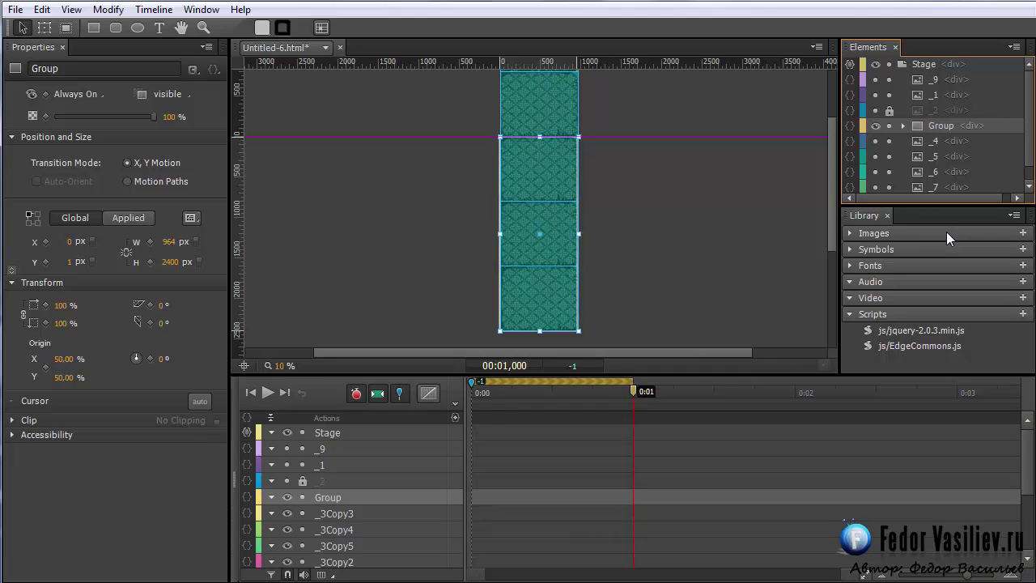
pyautogui.hotkey('shift', 'Right')
pyautogui.hotkey('shift', 'Right')
pyautogui.hotkey('shift', 'Right')
pyautogui.hotkey('shift', 'Right')
pyautogui.hotkey('shift', 'Right')
pyautogui.hotkey('shift', 'Right')
pyautogui.hotkey('shift', 'Right')
pyautogui.hotkey('shift', 'Right')
pyautogui.hotkey('shift', 'Right')
pyautogui.hotkey('shift', 'Right')
pyautogui.hotkey('shift', 'Right')
pyautogui.hotkey('shift', 'Right')
pyautogui.hotkey('shift', 'Right')
pyautogui.hotkey('shift', 'Right')
pyautogui.hotkey('shift', 'Right')
pyautogui.hotkey('shift', 'Right')
pyautogui.hotkey('shift', 'Right')
pyautogui.hotkey('shift', 'Right')
pyautogui.hotkey('shift', 'Right')
pyautogui.hotkey('shift', 'Right')
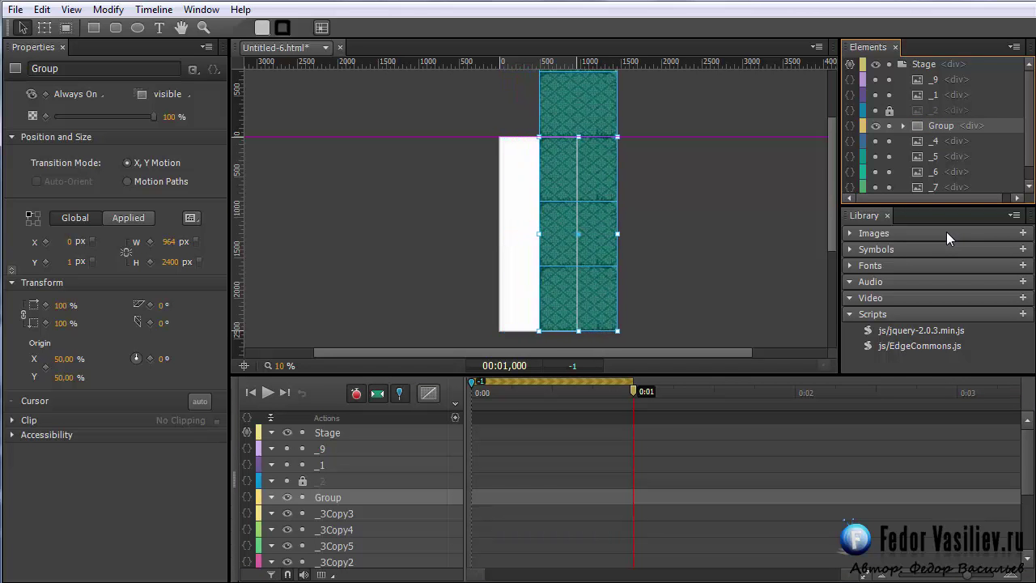
# Preview the composition in the browser and scroll the page to check the background's sideways parallax motion.
pyautogui.hotkey('ctrl', 'Return')
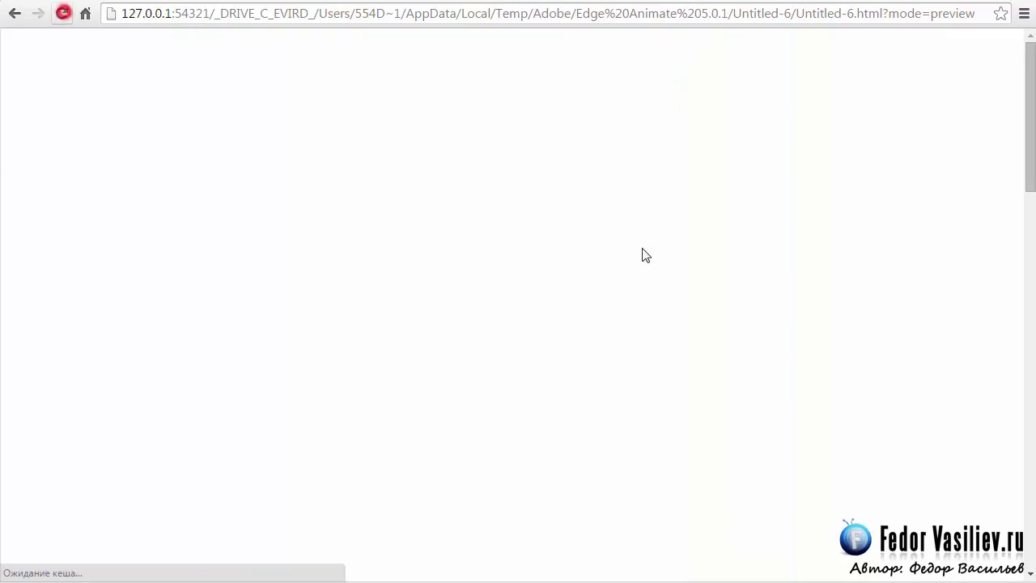
pyautogui.moveTo(1029, 72); pyautogui.dragTo(1003, 45)
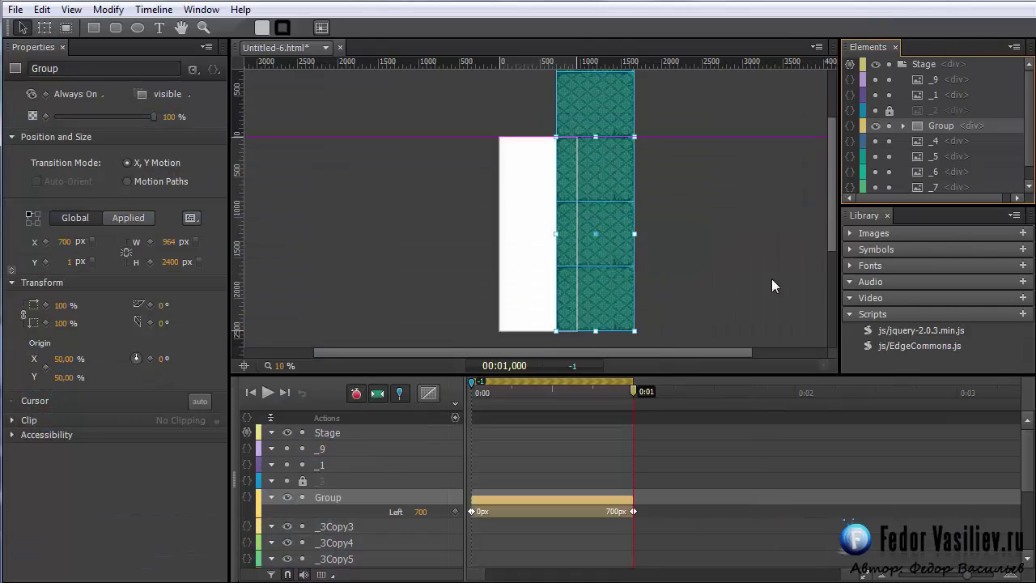
# Select the Stage and toggle its Autoplay option.
pyautogui.click(913, 70)
pyautogui.click(103, 208)
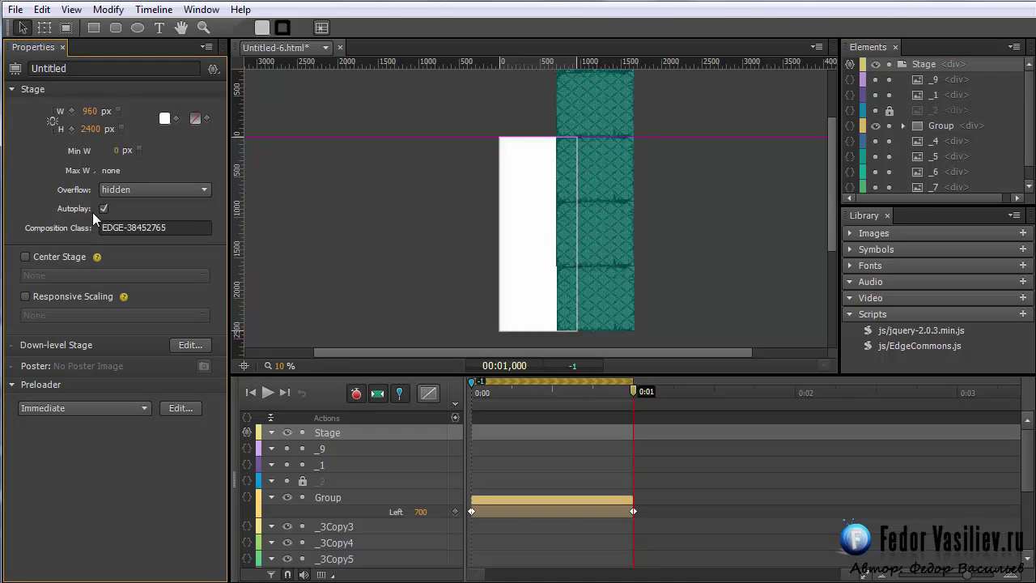
pyautogui.click(103, 209)
# Try to shift the Group straight down to Y 2401 px at 0:01, and undo the move.
pyautogui.hotkey('shift', 'Down')
pyautogui.hotkey('shift', 'Down')
pyautogui.hotkey('shift', 'Down')
pyautogui.hotkey('shift', 'Down')
pyautogui.hotkey('shift', 'Down')
pyautogui.hotkey('shift', 'Down')
pyautogui.hotkey('shift', 'Down')
pyautogui.hotkey('shift', 'Down')
pyautogui.hotkey('shift', 'Down')
pyautogui.hotkey('shift', 'Down')
pyautogui.hotkey('shift', 'Down')
pyautogui.hotkey('shift', 'Down')
pyautogui.hotkey('shift', 'Down')
pyautogui.hotkey('shift', 'Down')
pyautogui.hotkey('shift', 'Down')
pyautogui.hotkey('shift', 'Down')
pyautogui.hotkey('shift', 'Down')
pyautogui.hotkey('shift', 'Down')
pyautogui.hotkey('shift', 'Down')
pyautogui.hotkey('shift', 'Down')
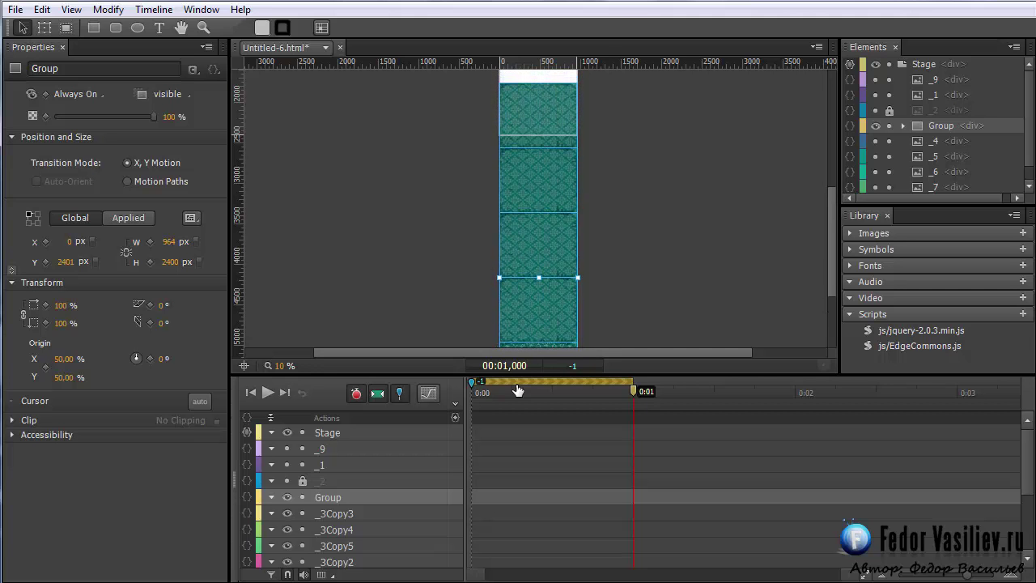
pyautogui.moveTo(834, 264); pyautogui.dragTo(830, 182)
pyautogui.hotkey('ctrl', 'z')
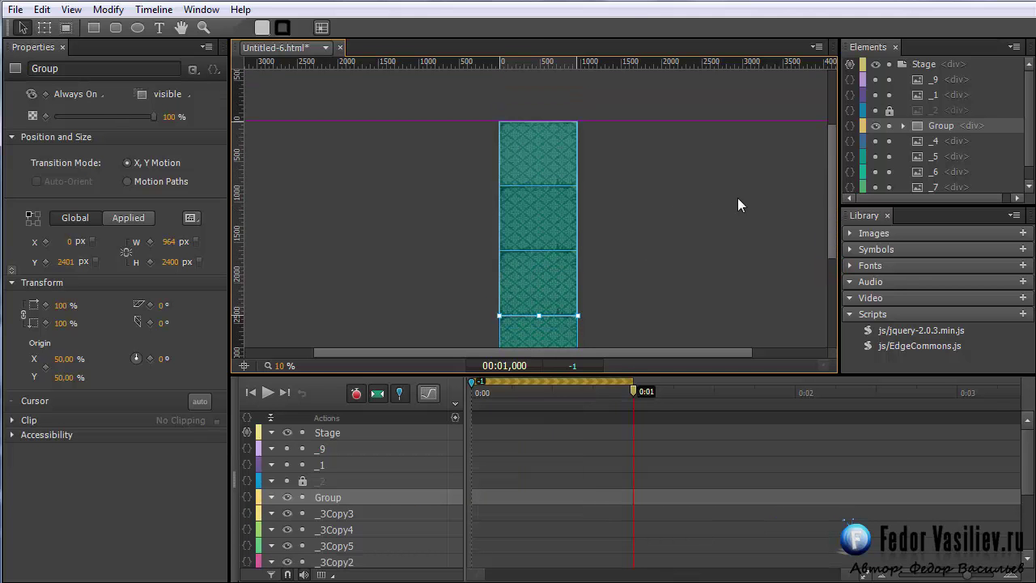
# With the Pin at 0:00, shift the Group down to Y 2401 px at 0:01 to animate its vertical motion.
pyautogui.moveTo(832, 226); pyautogui.dragTo(834, 280)
pyautogui.moveTo(583, 392); pyautogui.dragTo(635, 407)
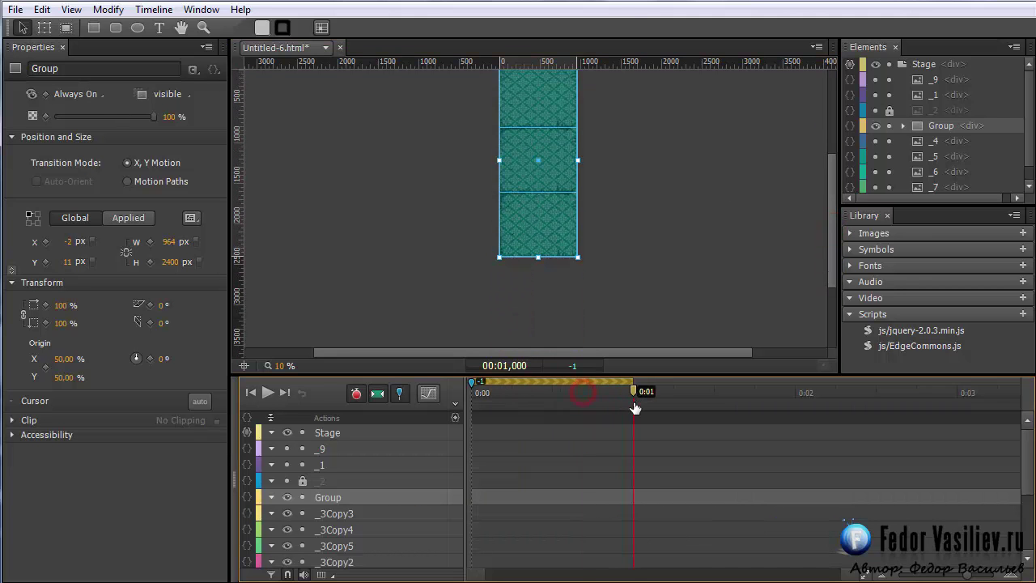
pyautogui.hotkey('shift', 'Down')
pyautogui.hotkey('shift', 'Down')
pyautogui.hotkey('shift', 'Down')
pyautogui.hotkey('shift', 'Down')
pyautogui.hotkey('shift', 'Down')
pyautogui.hotkey('shift', 'Down')
pyautogui.hotkey('shift', 'Down')
pyautogui.hotkey('shift', 'Down')
pyautogui.hotkey('shift', 'Down')
pyautogui.hotkey('shift', 'Down')
pyautogui.hotkey('shift', 'Down')
pyautogui.hotkey('shift', 'Down')
pyautogui.hotkey('shift', 'Down')
pyautogui.hotkey('shift', 'Down')
pyautogui.hotkey('shift', 'Down')
pyautogui.hotkey('shift', 'Down')
pyautogui.hotkey('shift', 'Down')
pyautogui.hotkey('shift', 'Down')
pyautogui.hotkey('shift', 'Down')
pyautogui.hotkey('shift', 'Down')
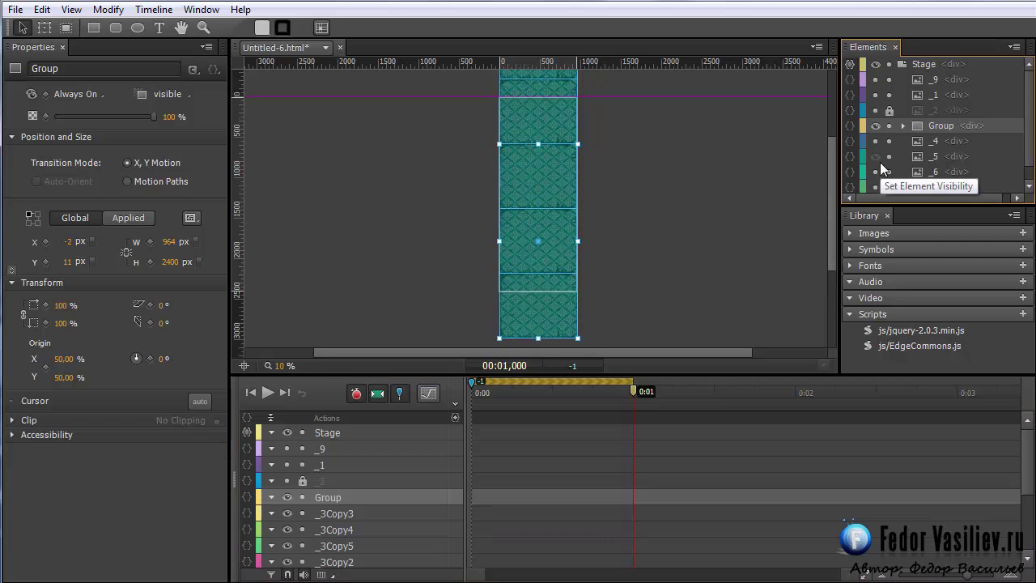
pyautogui.hotkey('shift', 'Down')
pyautogui.hotkey('shift', 'Down')
pyautogui.hotkey('shift', 'Down')
pyautogui.hotkey('shift', 'Down')
pyautogui.hotkey('shift', 'Down')
pyautogui.hotkey('shift', 'Down')
pyautogui.hotkey('shift', 'Down')
pyautogui.hotkey('shift', 'Down')
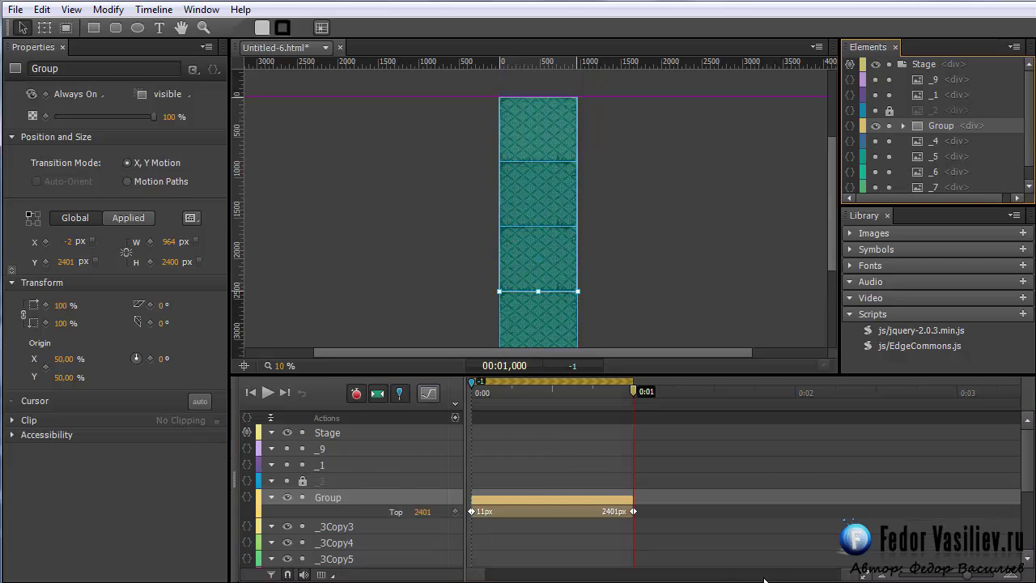
# Preview the composition in the browser, scroll the page down and back up to check the background motion, and return to Edge Animate.
pyautogui.hotkey('ctrl', 'Return')
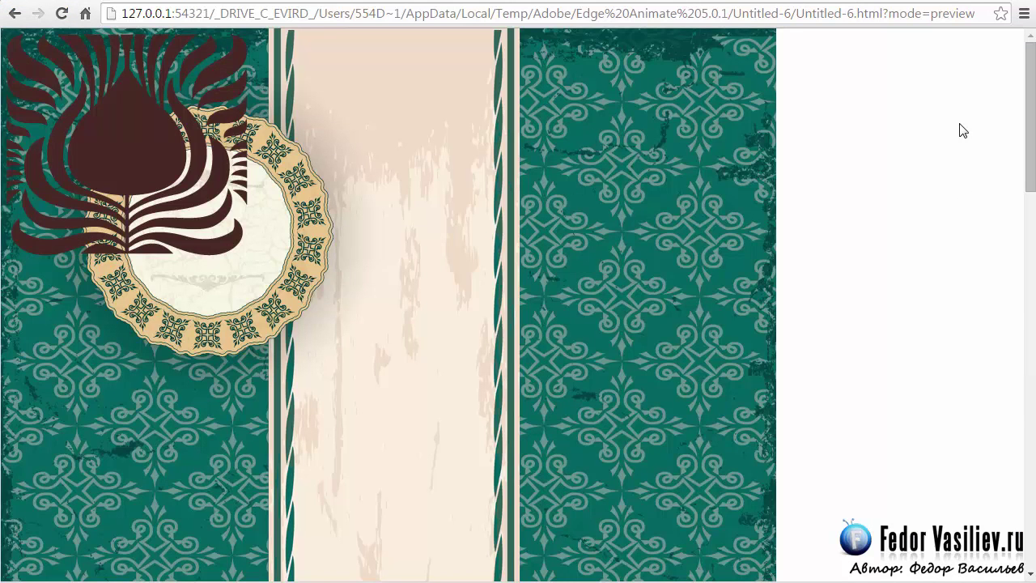
pyautogui.scroll(-3, 1029, 65)
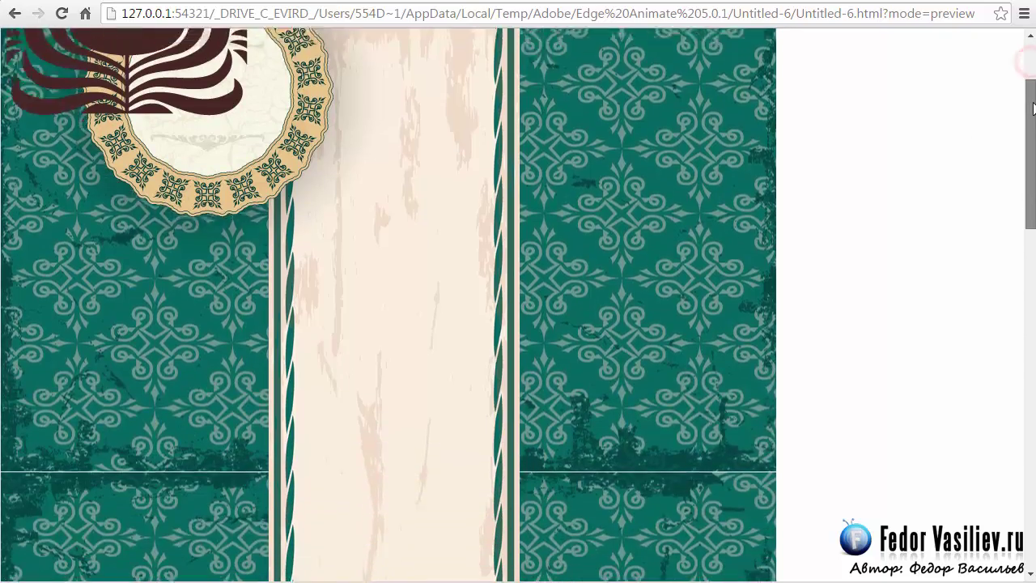
pyautogui.moveTo(1032, 137)
pyautogui.mouseDown()
pyautogui.moveTo(1033, 456)
pyautogui.moveTo(1030, 69)
pyautogui.mouseUp()
pyautogui.moveTo(1027, 81); pyautogui.dragTo(1019, 344)
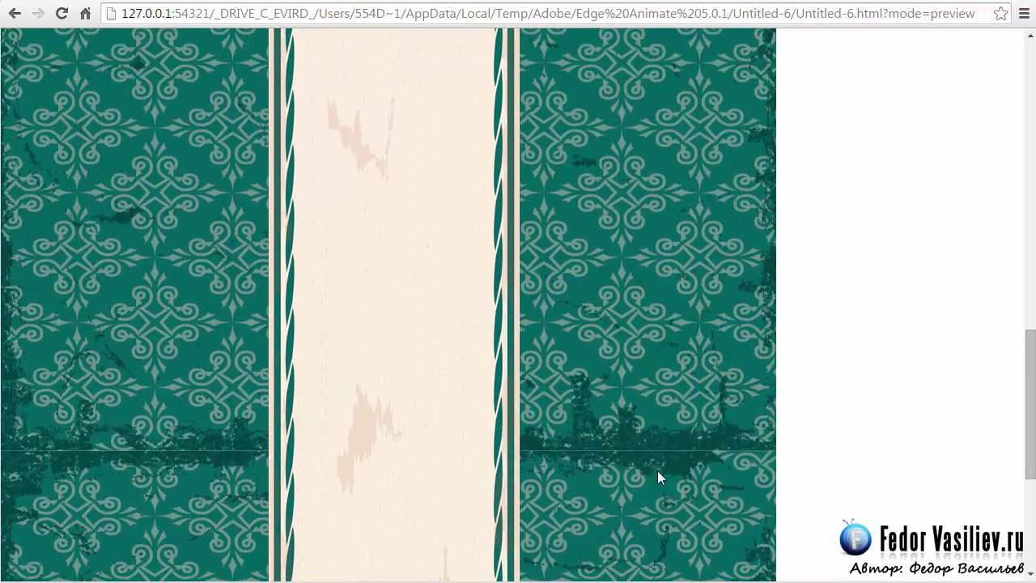
pyautogui.moveTo(1024, 443); pyautogui.dragTo(1024, 551)
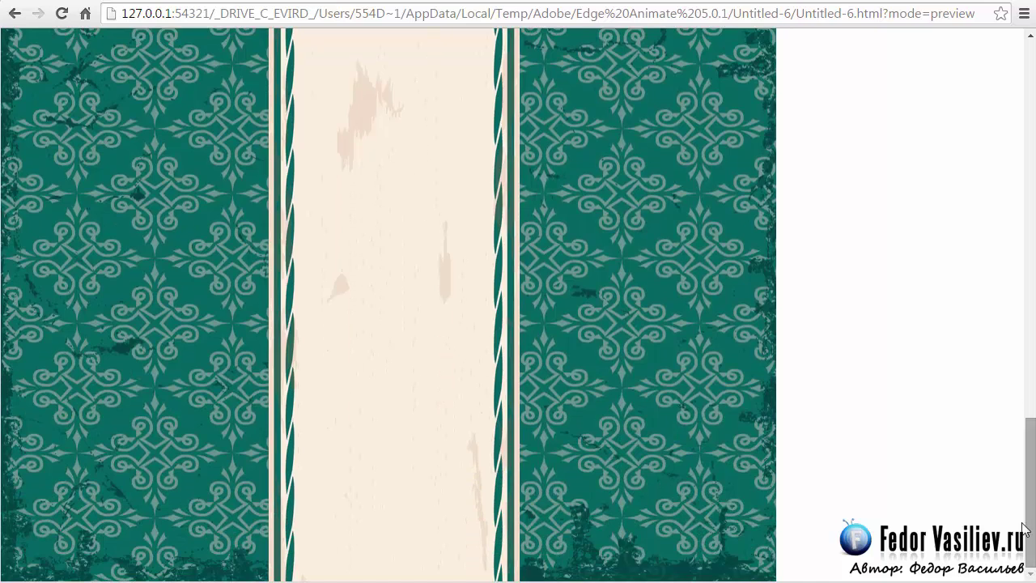
pyautogui.moveTo(1028, 510); pyautogui.dragTo(1027, 130)
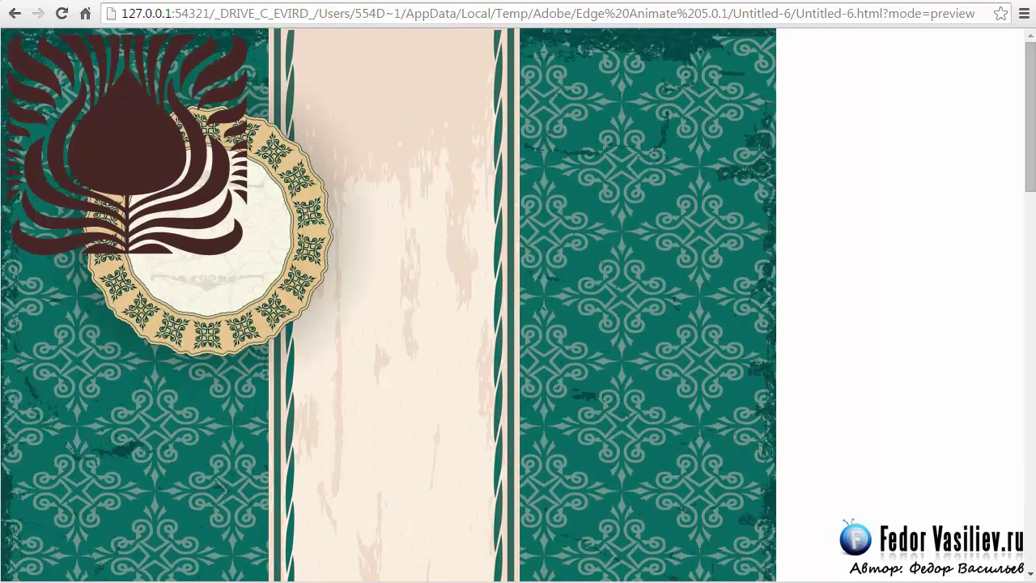
pyautogui.hotkey('alt', 'Tab')
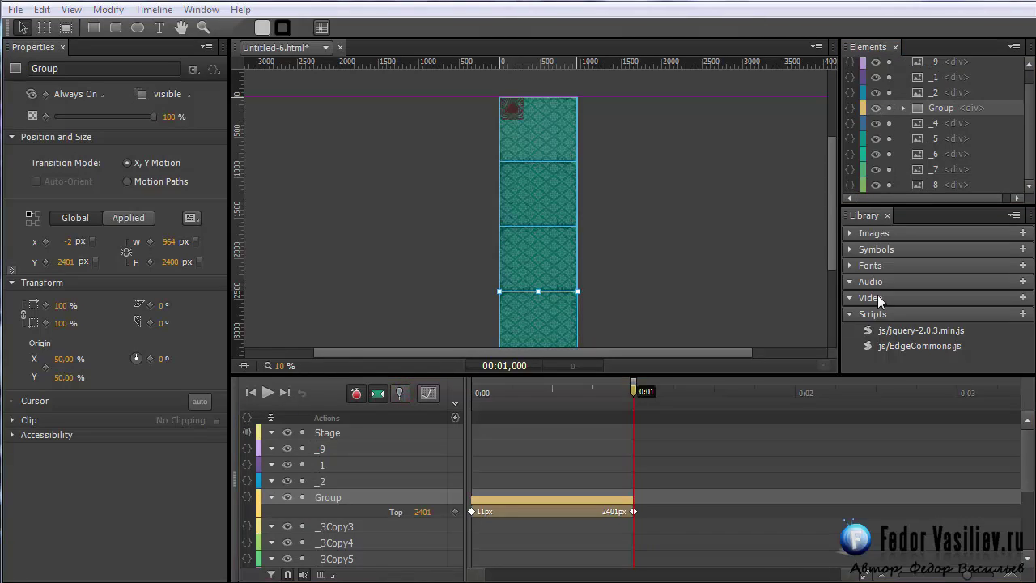
# Toggle the visibility of the Group and image _2 to identify them, and bring _2 to the top of the layer stack.
pyautogui.click(874, 109)
pyautogui.click(873, 107)
pyautogui.click(873, 107)
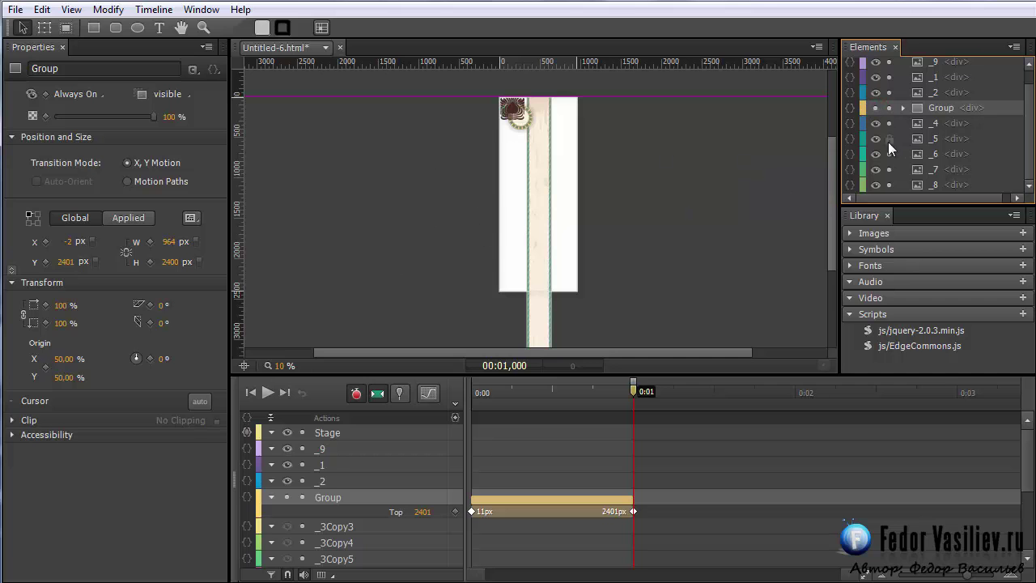
pyautogui.click(917, 124)
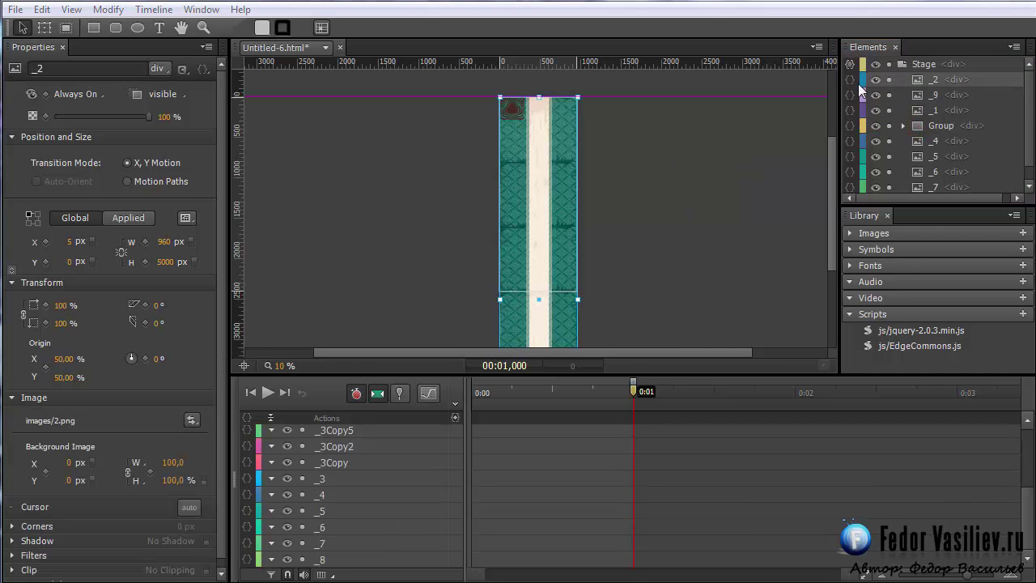
pyautogui.click(874, 78)
pyautogui.click(874, 78)
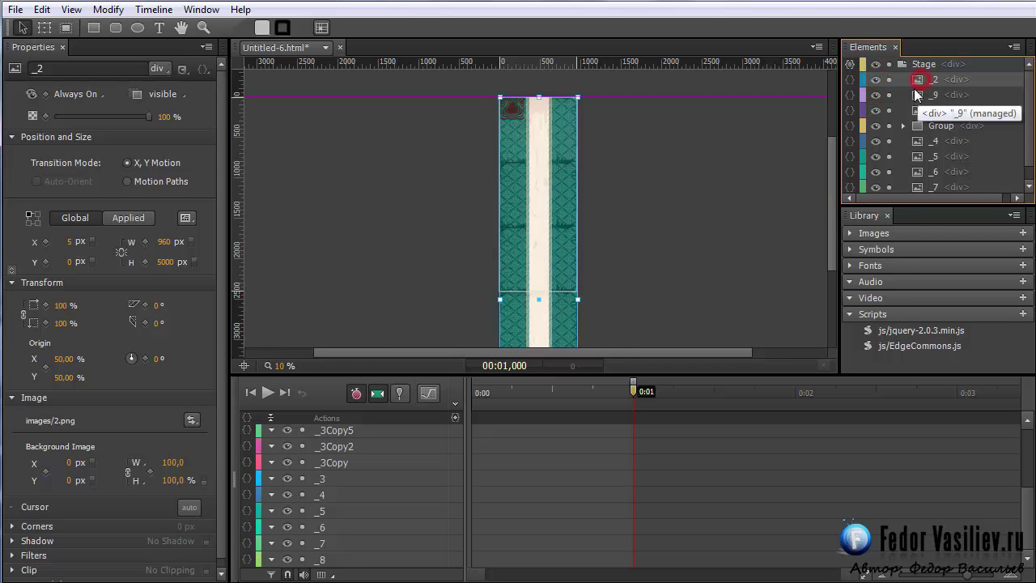
# Place a horizontal guide along the Stage's bottom edge and compare it with the length of the _2 strip.
pyautogui.moveTo(831, 234)
pyautogui.mouseDown()
pyautogui.moveTo(826, 292)
pyautogui.moveTo(827, 232)
pyautogui.mouseUp()
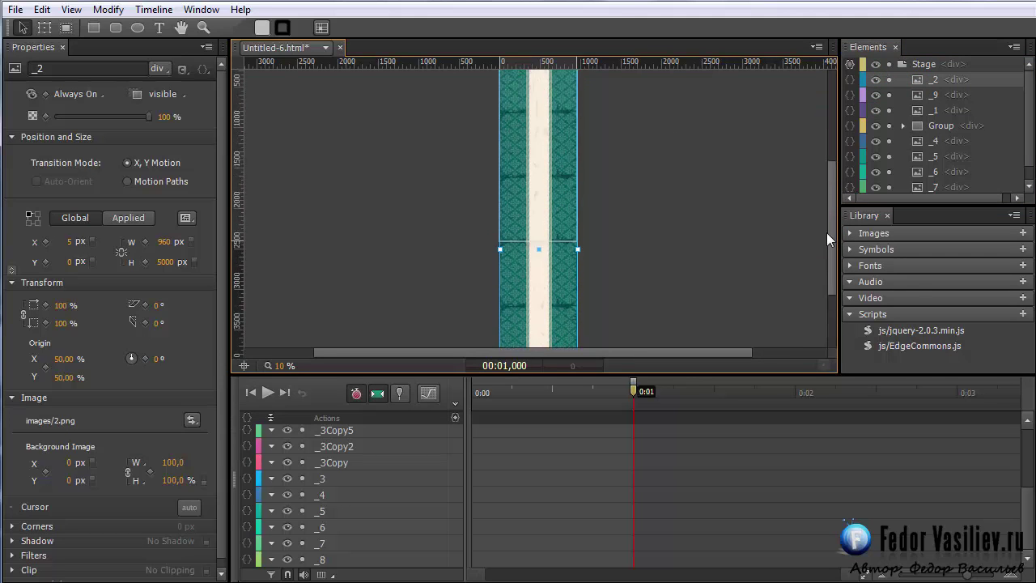
pyautogui.scroll(3, 826, 232)
pyautogui.moveTo(510, 61); pyautogui.dragTo(469, 315)
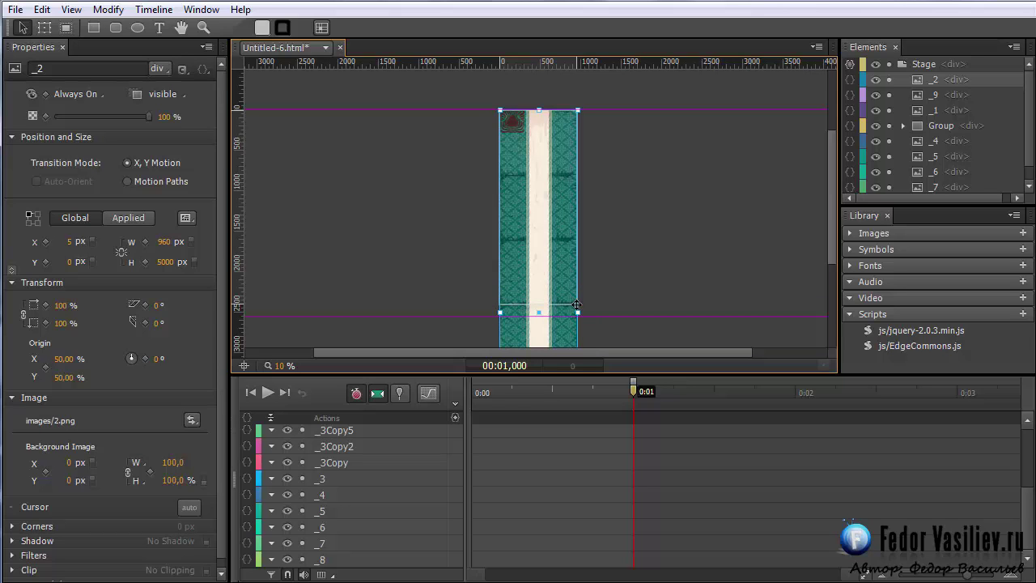
pyautogui.moveTo(469, 314); pyautogui.dragTo(469, 305)
pyautogui.scroll(3, 823, 276)
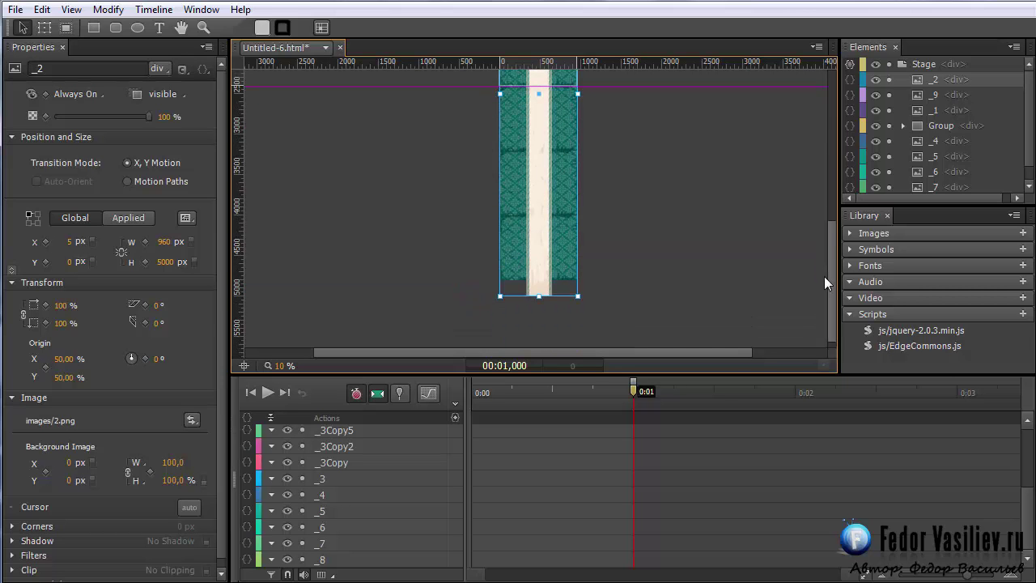
pyautogui.moveTo(816, 150)
pyautogui.mouseDown()
pyautogui.moveTo(805, 241)
pyautogui.moveTo(809, 138)
pyautogui.moveTo(808, 148)
pyautogui.mouseUp()
pyautogui.scroll(-4, 803, 166)
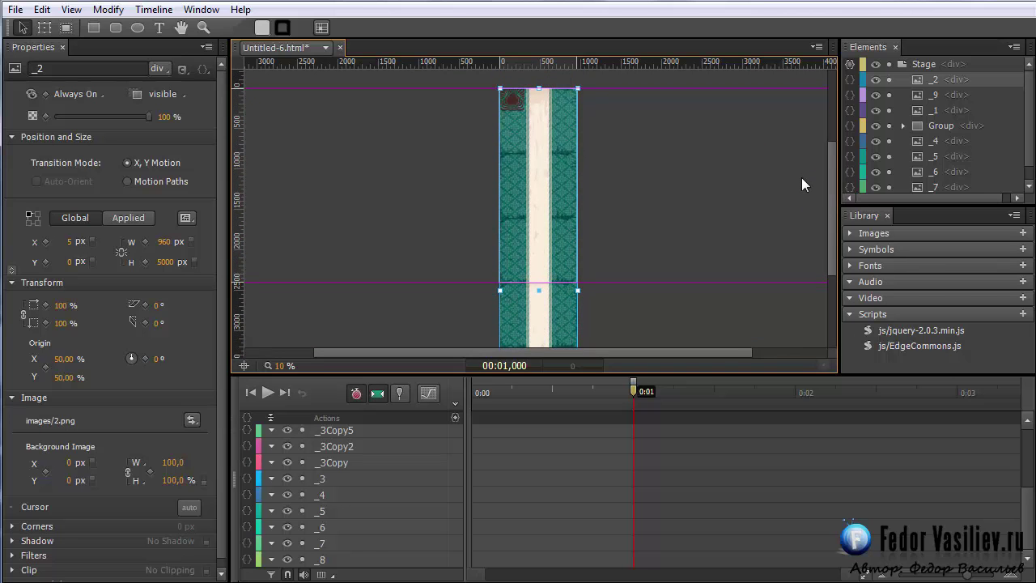
# Pin the starting state of image _2 at 0:00 with Ease In Out Circ easing and advance the playhead to 0:01.
pyautogui.scroll(1, 802, 177)
pyautogui.click(914, 81)
pyautogui.moveTo(633, 392); pyautogui.dragTo(473, 391)
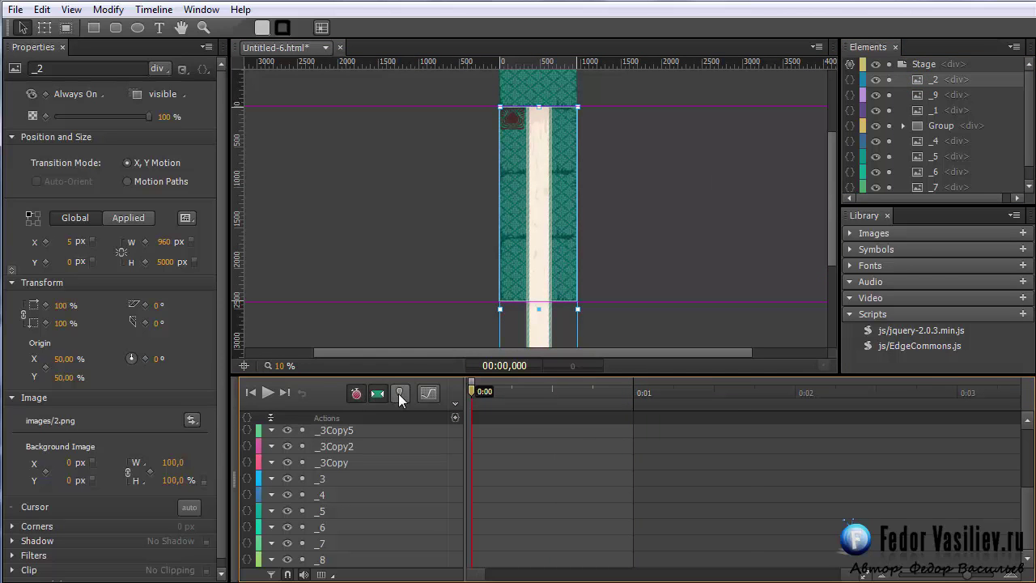
pyautogui.click(428, 394)
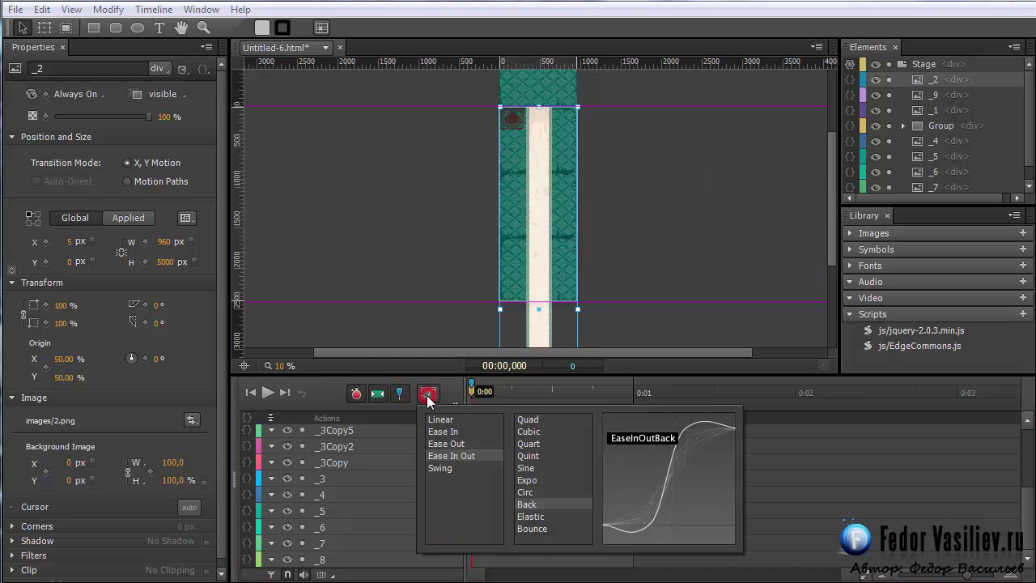
pyautogui.click(525, 493)
pyautogui.moveTo(473, 394); pyautogui.dragTo(634, 420)
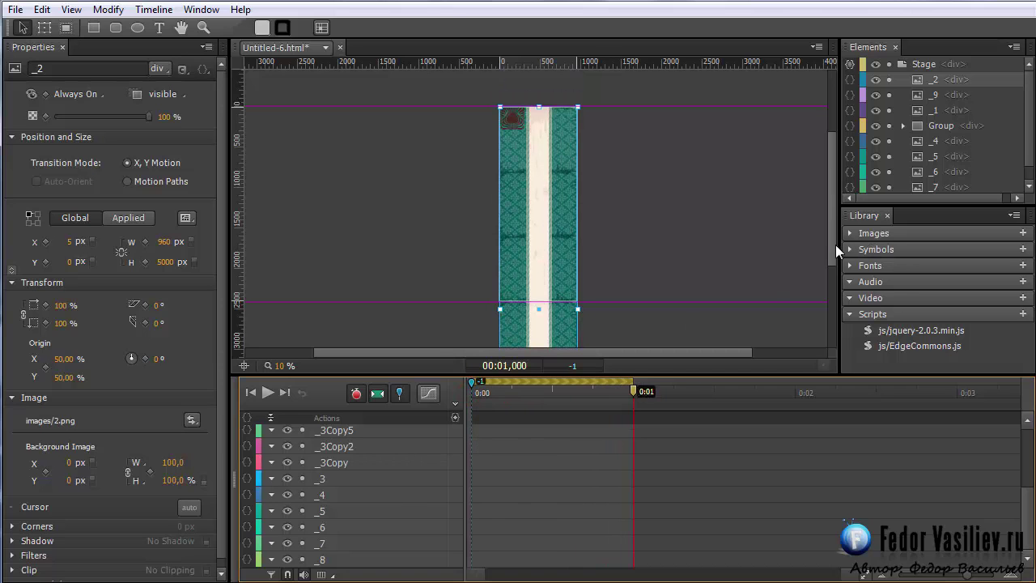
# At 0:01, move image _2 up to Y -2590 px so its bottom edge meets the guide along the Stage's bottom edge.
pyautogui.moveTo(833, 245); pyautogui.dragTo(835, 239)
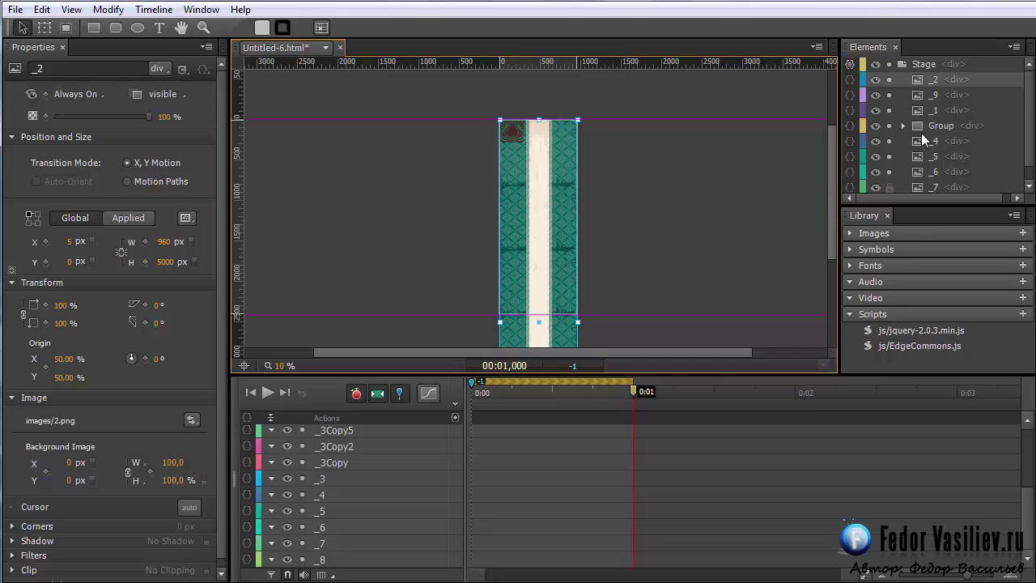
pyautogui.click(924, 80)
pyautogui.hotkey('shift', 'Up')
pyautogui.hotkey('shift', 'Up')
pyautogui.hotkey('shift', 'Up')
pyautogui.hotkey('shift', 'Up')
pyautogui.hotkey('shift', 'Up')
pyautogui.hotkey('shift', 'Up')
pyautogui.hotkey('shift', 'Up')
pyautogui.hotkey('shift', 'Up')
pyautogui.hotkey('shift', 'Up')
pyautogui.hotkey('shift', 'Up')
pyautogui.hotkey('shift', 'Up')
pyautogui.hotkey('shift', 'Up')
pyautogui.hotkey('shift', 'Up')
pyautogui.hotkey('shift', 'Up')
pyautogui.hotkey('shift', 'Up')
pyautogui.hotkey('shift', 'Up')
pyautogui.hotkey('shift', 'Up')
pyautogui.hotkey('shift', 'Up')
pyautogui.hotkey('shift', 'Up')
pyautogui.hotkey('shift', 'Up')
pyautogui.hotkey('shift', 'Up')
pyautogui.hotkey('shift', 'Up')
pyautogui.hotkey('shift', 'Up')
pyautogui.hotkey('shift', 'Up')
pyautogui.hotkey('shift', 'Up')
pyautogui.hotkey('shift', 'Up')
pyautogui.hotkey('shift', 'Up')
pyautogui.hotkey('shift', 'Up')
pyautogui.hotkey('shift', 'Up')
pyautogui.hotkey('shift', 'Up')
pyautogui.hotkey('shift', 'Up')
pyautogui.hotkey('shift', 'Up')
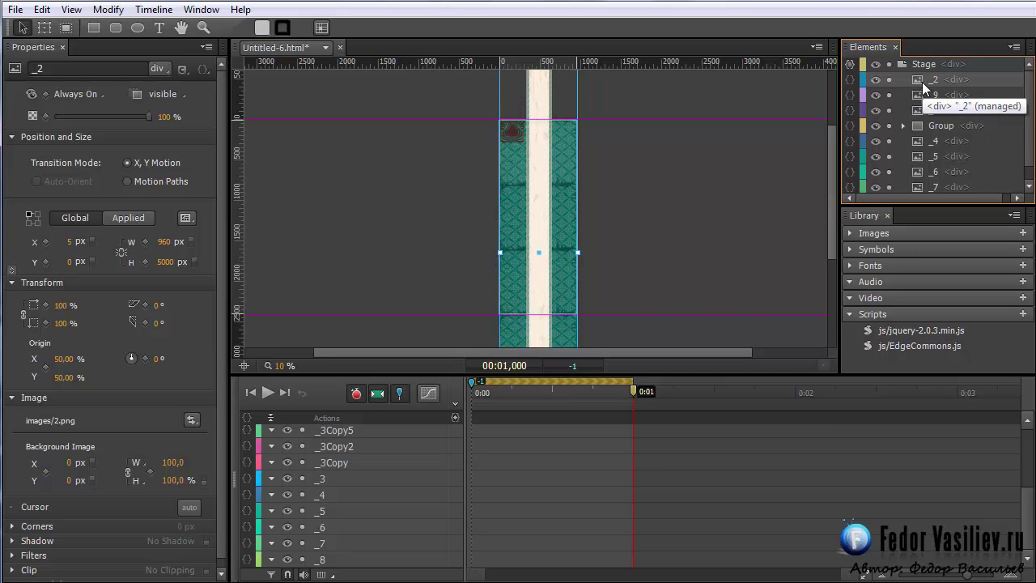
pyautogui.hotkey('shift', 'Up')
pyautogui.hotkey('shift', 'Up')
pyautogui.hotkey('shift', 'Up')
pyautogui.hotkey('shift', 'Up')
pyautogui.hotkey('shift', 'Up')
pyautogui.hotkey('shift', 'Up')
pyautogui.hotkey('shift', 'Up')
pyautogui.hotkey('shift', 'Up')
pyautogui.hotkey('shift', 'Up')
pyautogui.hotkey('shift', 'Up')
pyautogui.hotkey('shift', 'Up')
pyautogui.hotkey('shift', 'Up')
pyautogui.hotkey('shift', 'Up')
pyautogui.hotkey('shift', 'Up')
pyautogui.hotkey('shift', 'Up')
pyautogui.hotkey('shift', 'Up')
pyautogui.hotkey('shift', 'Up')
pyautogui.hotkey('shift', 'Up')
pyautogui.hotkey('shift', 'Up')
pyautogui.hotkey('shift', 'Up')
pyautogui.hotkey('shift', 'Up')
pyautogui.hotkey('shift', 'Up')
pyautogui.hotkey('shift', 'Up')
pyautogui.hotkey('shift', 'Up')
pyautogui.hotkey('shift', 'Up')
pyautogui.hotkey('shift', 'Up')
pyautogui.hotkey('shift', 'Up')
pyautogui.hotkey('shift', 'Up')
pyautogui.hotkey('shift', 'Up')
pyautogui.hotkey('shift', 'Up')
pyautogui.hotkey('shift', 'Up')
pyautogui.hotkey('shift', 'Up')
pyautogui.hotkey('shift', 'Up')
pyautogui.hotkey('shift', 'Up')
pyautogui.hotkey('shift', 'Up')
pyautogui.hotkey('shift', 'Up')
pyautogui.hotkey('shift', 'Up')
pyautogui.hotkey('shift', 'Up')
pyautogui.hotkey('shift', 'Up')
pyautogui.hotkey('shift', 'Up')
pyautogui.hotkey('shift', 'Up')
pyautogui.hotkey('shift', 'Up')
pyautogui.hotkey('shift', 'Up')
pyautogui.hotkey('shift', 'Up')
pyautogui.hotkey('shift', 'Up')
pyautogui.hotkey('shift', 'Up')
pyautogui.hotkey('shift', 'Up')
pyautogui.hotkey('shift', 'Up')
pyautogui.hotkey('shift', 'Up')
pyautogui.hotkey('shift', 'Up')
pyautogui.hotkey('shift', 'Up')
pyautogui.hotkey('shift', 'Up')
pyautogui.hotkey('shift', 'Up')
pyautogui.hotkey('shift', 'Up')
pyautogui.hotkey('shift', 'Up')
pyautogui.hotkey('shift', 'Up')
pyautogui.hotkey('shift', 'Up')
pyautogui.hotkey('shift', 'Up')
pyautogui.hotkey('shift', 'Up')
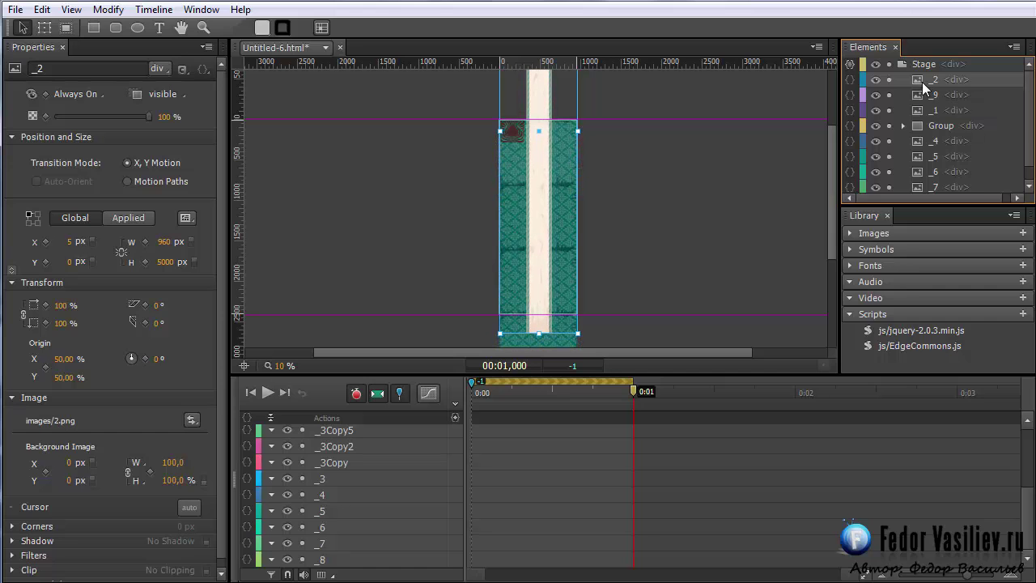
pyautogui.hotkey('shift', 'Up')
pyautogui.hotkey('shift', 'Up')
pyautogui.hotkey('shift', 'Up')
pyautogui.hotkey('shift', 'Up')
pyautogui.hotkey('shift', 'Up')
pyautogui.hotkey('shift', 'Up')
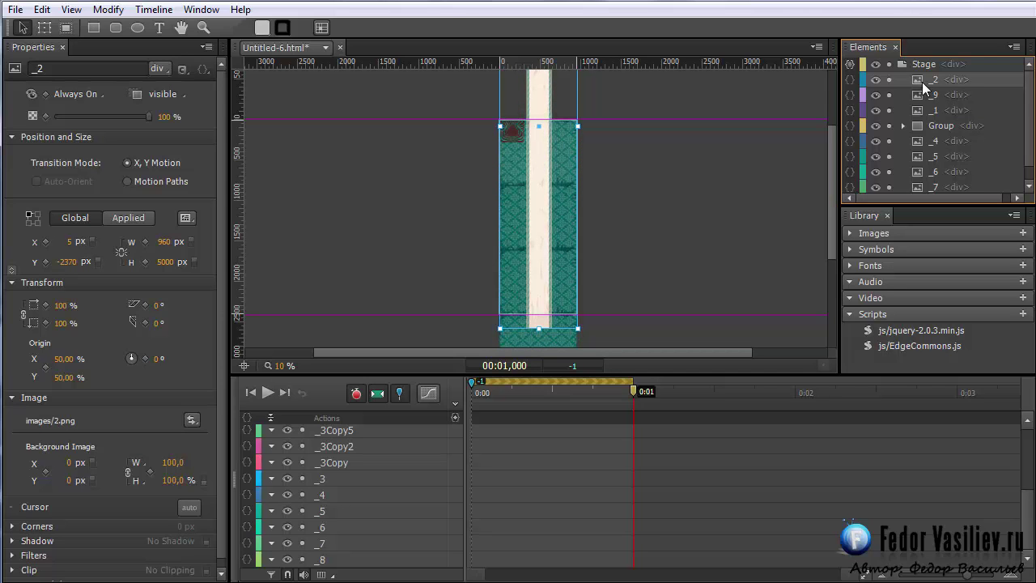
pyautogui.hotkey('shift', 'Up')
pyautogui.hotkey('shift', 'Up')
pyautogui.hotkey('shift', 'Up')
pyautogui.hotkey('shift', 'Up')
pyautogui.hotkey('shift', 'Up')
pyautogui.hotkey('shift', 'Up')
pyautogui.hotkey('shift', 'Up')
pyautogui.hotkey('shift', 'Up')
pyautogui.hotkey('shift', 'Up')
pyautogui.hotkey('shift', 'Up')
pyautogui.hotkey('shift', 'Up')
pyautogui.hotkey('shift', 'Up')
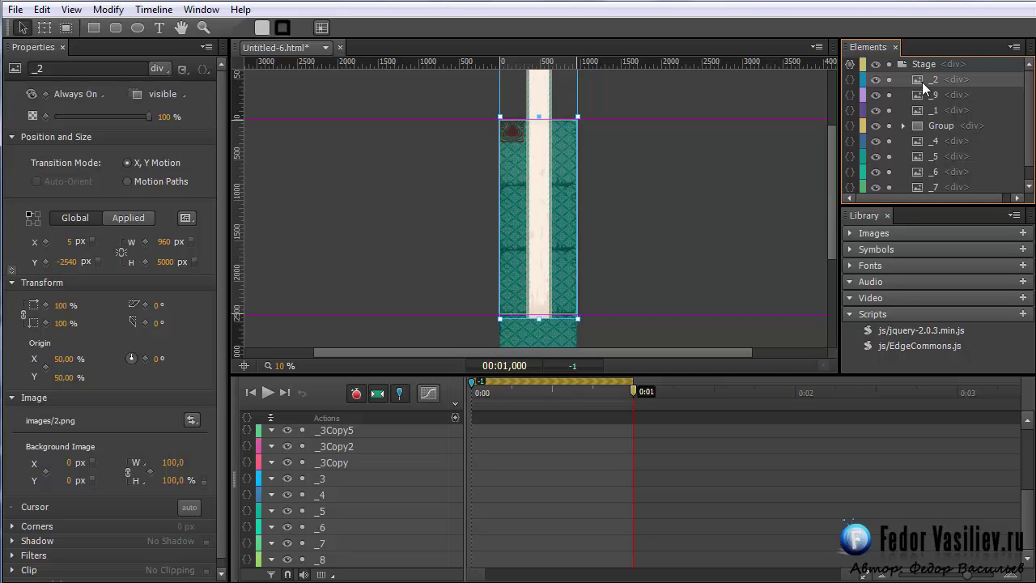
pyautogui.hotkey('shift', 'Up')
pyautogui.hotkey('shift', 'Up')
pyautogui.hotkey('shift', 'Up')
pyautogui.hotkey('shift', 'Up')
pyautogui.hotkey('shift', 'Up')
pyautogui.moveTo(833, 229); pyautogui.dragTo(832, 317)
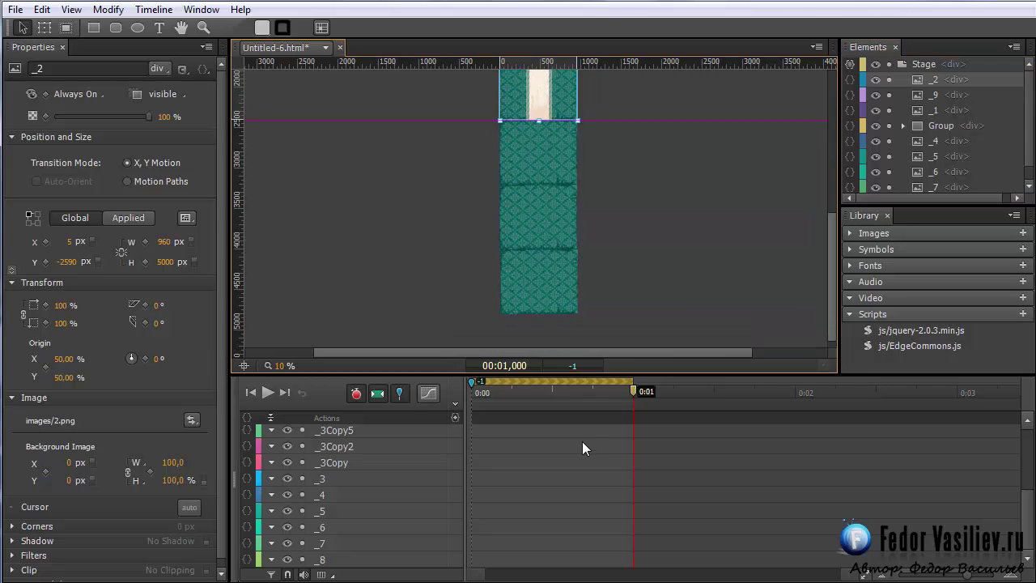
pyautogui.moveTo(1024, 541); pyautogui.dragTo(1017, 471)
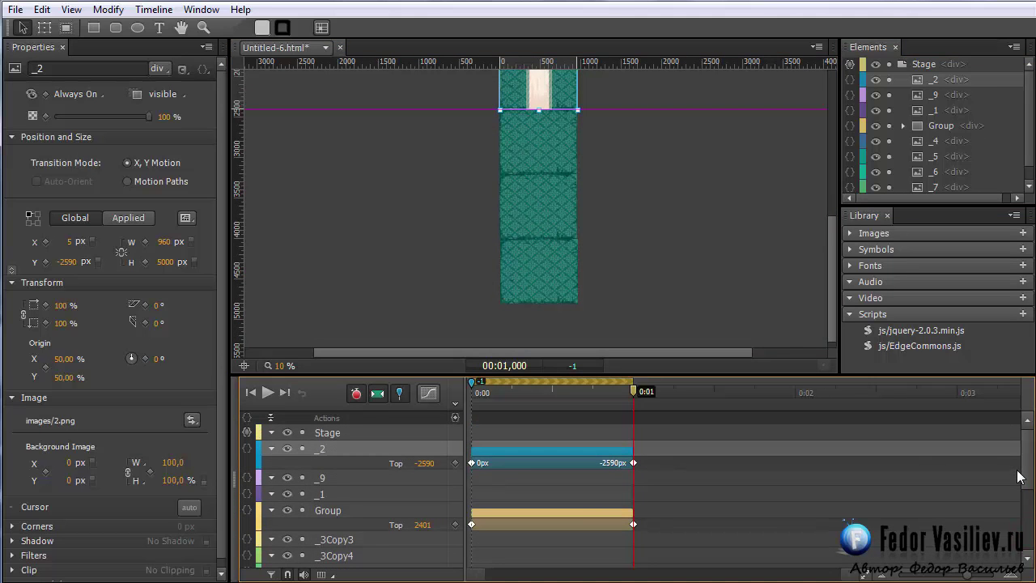
# Turn off the pin, return the playhead to 0:00, preview the page in the browser with scrolling, and return to Edge Animate.
pyautogui.click(399, 397)
pyautogui.moveTo(474, 388); pyautogui.dragTo(469, 420)
pyautogui.hotkey('ctrl', 'Return')
pyautogui.moveTo(1032, 103); pyautogui.dragTo(995, 57)
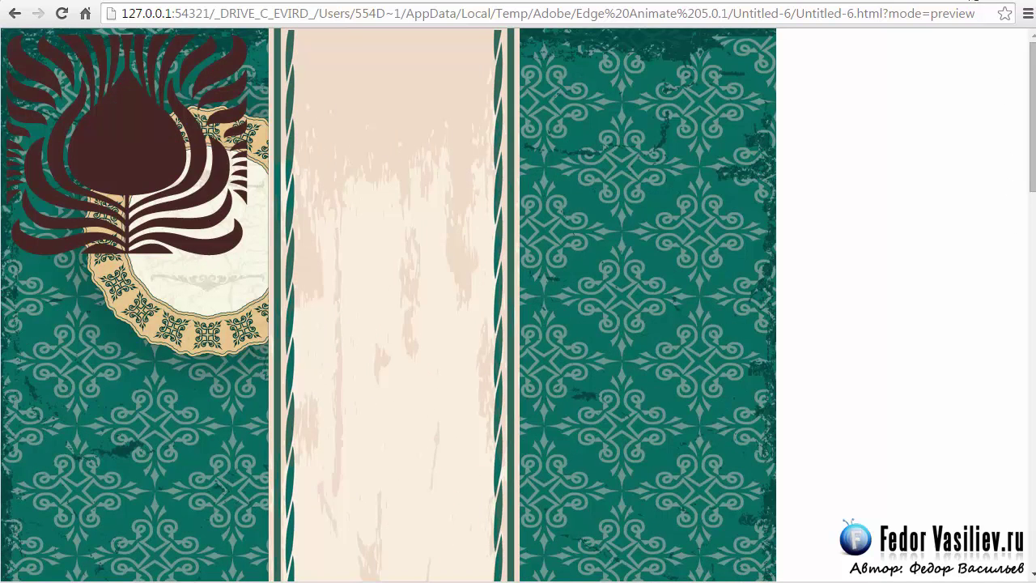
pyautogui.click(969, 0)
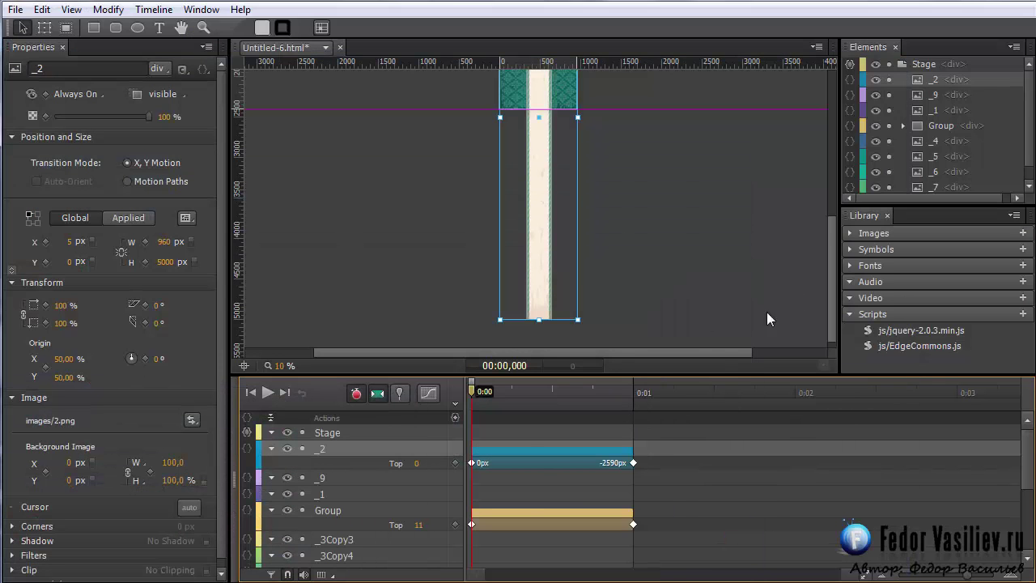
# Set the easing of the Group and image _2 vertical movement transitions to Swing.
pyautogui.click(522, 514)
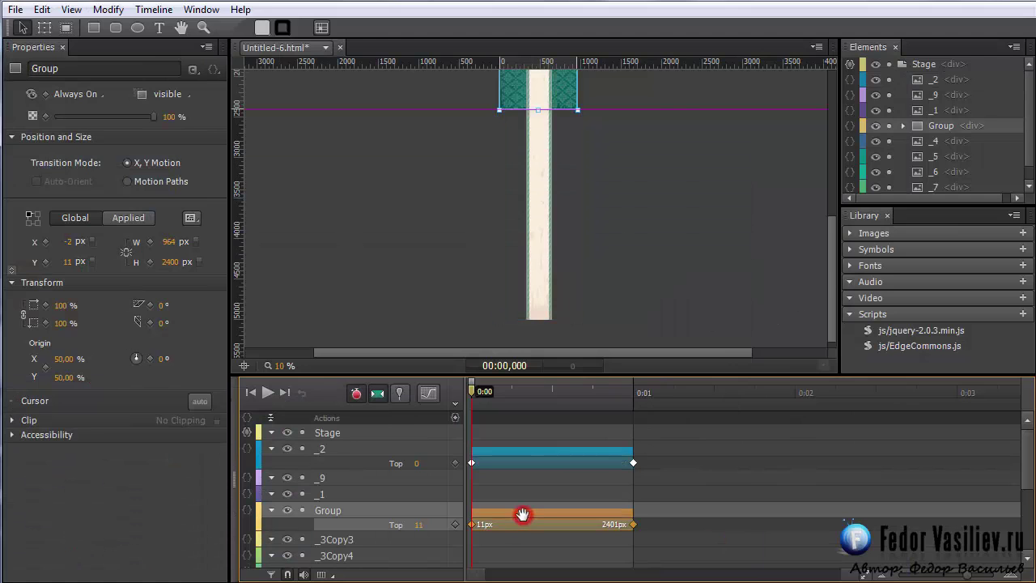
pyautogui.click(428, 393)
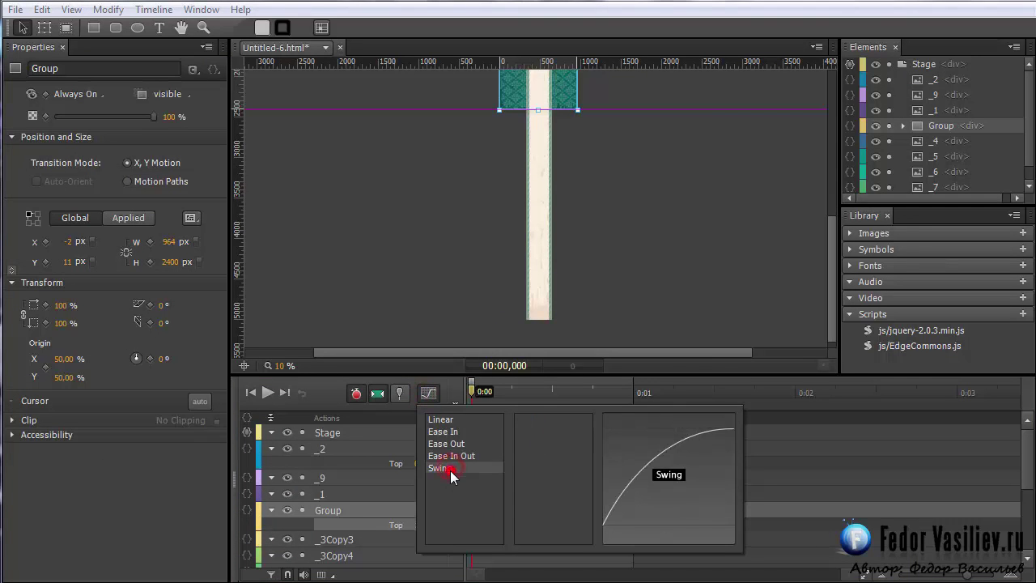
pyautogui.click(442, 468)
pyautogui.click(495, 451)
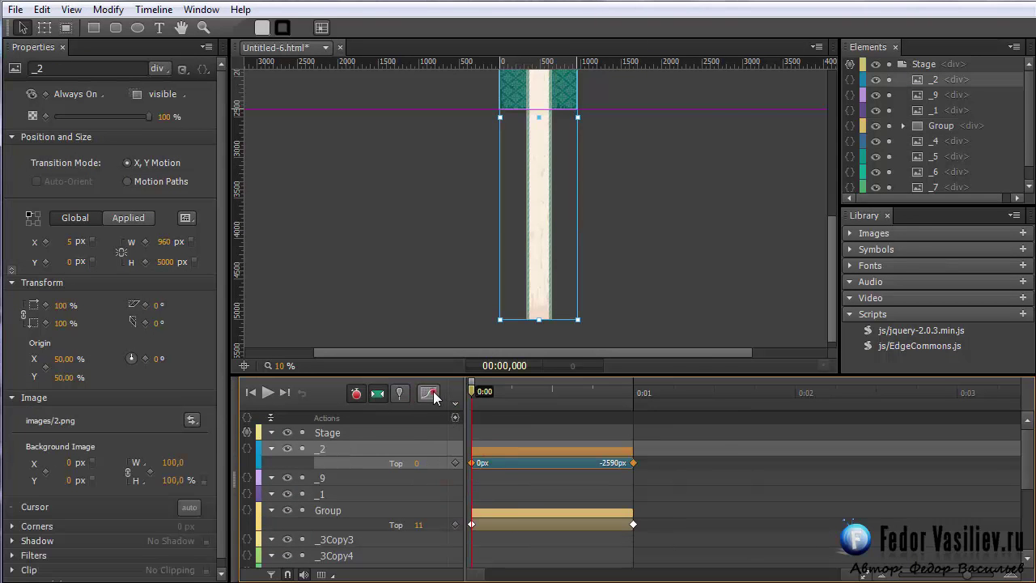
pyautogui.click(430, 393)
pyautogui.click(458, 468)
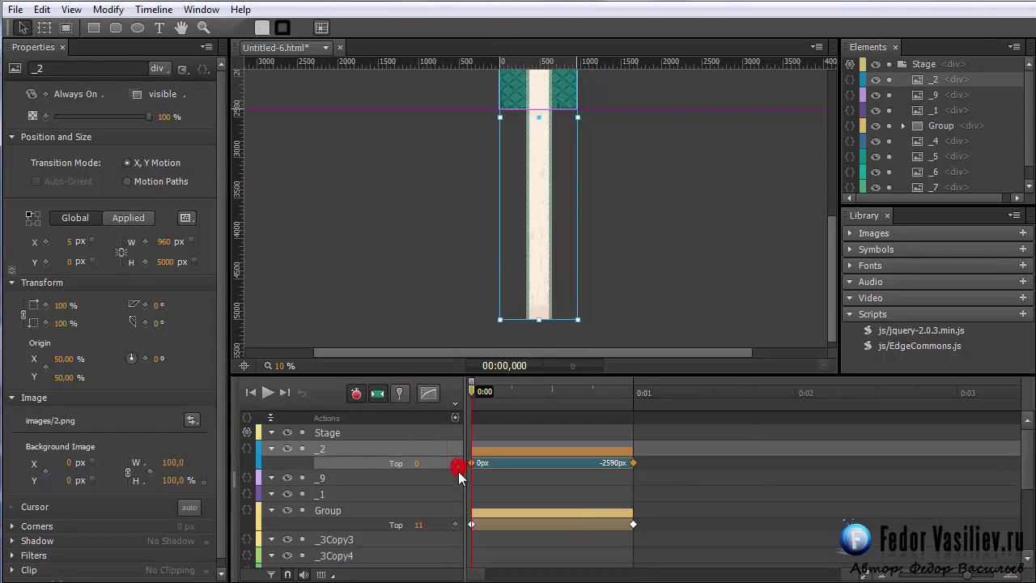
# Preview the scrolling in the browser, return to Edge Animate, and examine where the Group and strip _2 end relative to the Stage at 0:01.
pyautogui.hotkey('ctrl', 'Return')
pyautogui.moveTo(1025, 176); pyautogui.dragTo(1010, 34)
pyautogui.click(999, 2)
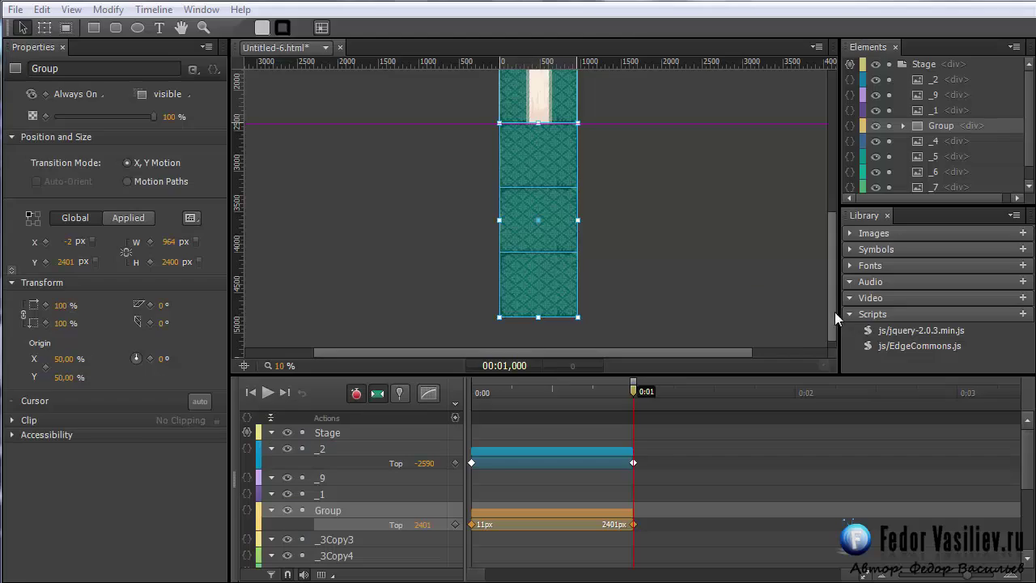
pyautogui.moveTo(834, 312); pyautogui.dragTo(831, 245)
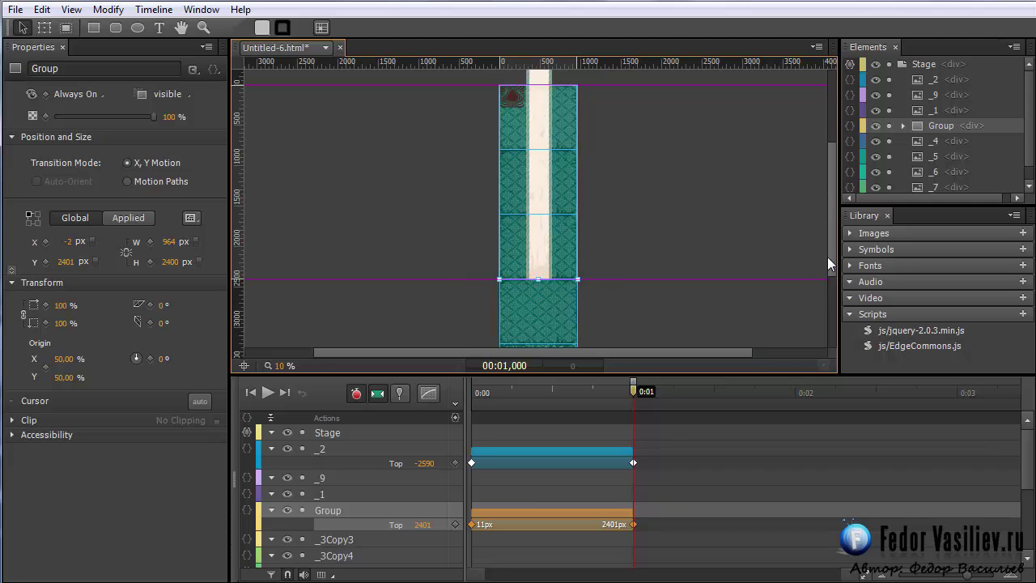
pyautogui.moveTo(828, 256); pyautogui.dragTo(832, 128)
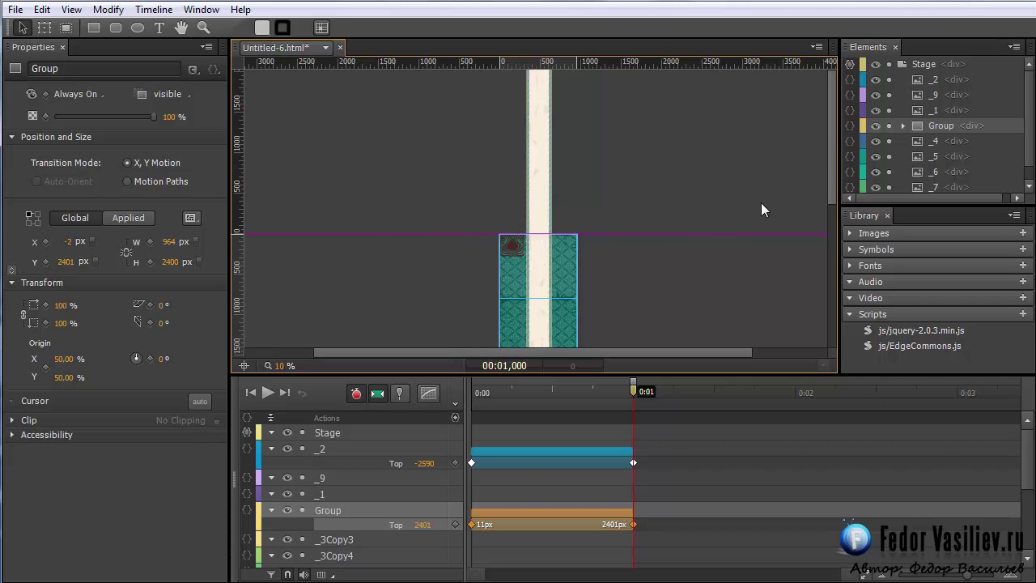
pyautogui.moveTo(832, 144); pyautogui.dragTo(818, 124)
pyautogui.moveTo(830, 173); pyautogui.dragTo(822, 234)
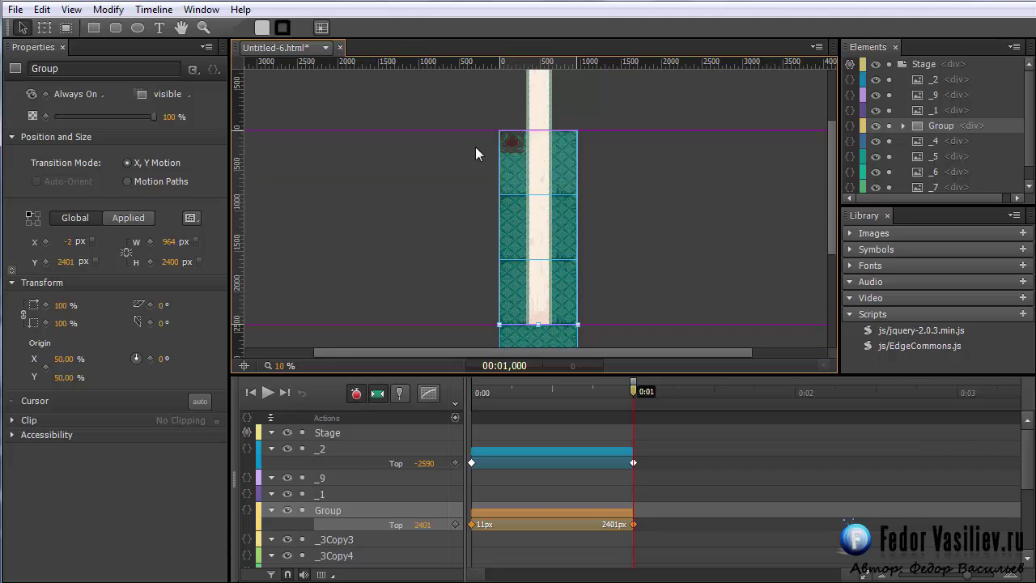
# Lock image _2 and the Group against editing.
pyautogui.click(890, 84)
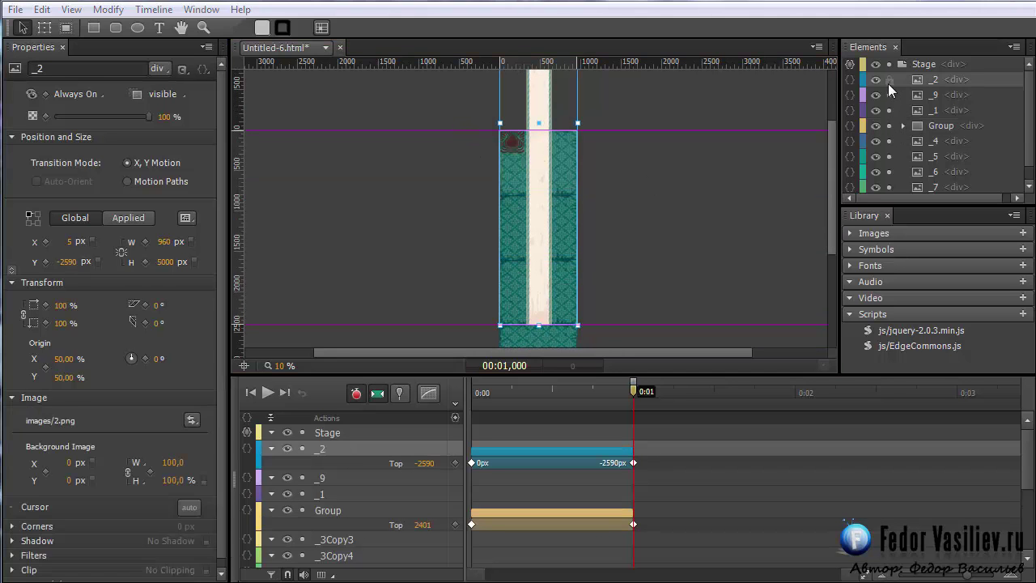
pyautogui.click(889, 81)
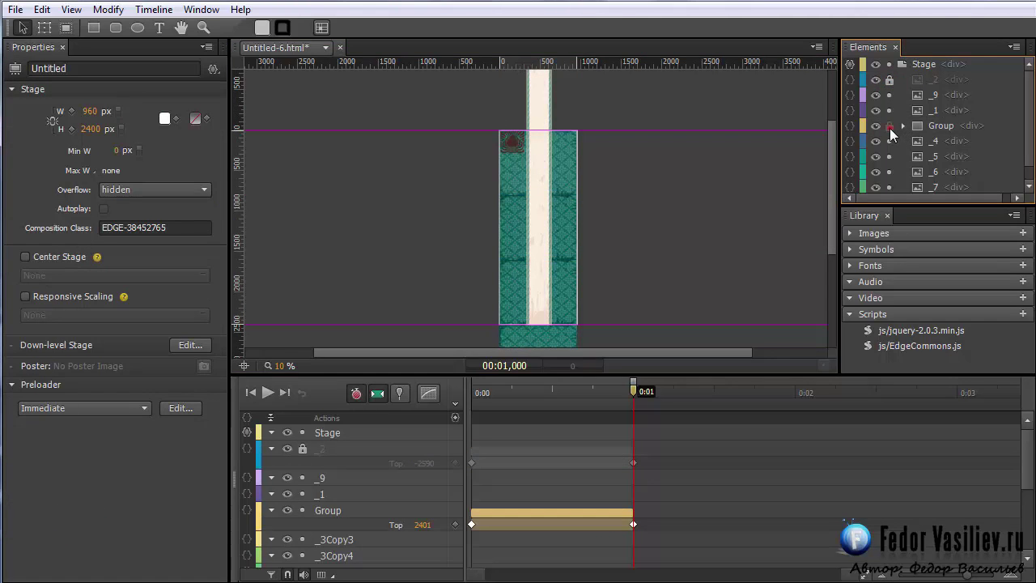
pyautogui.click(890, 126)
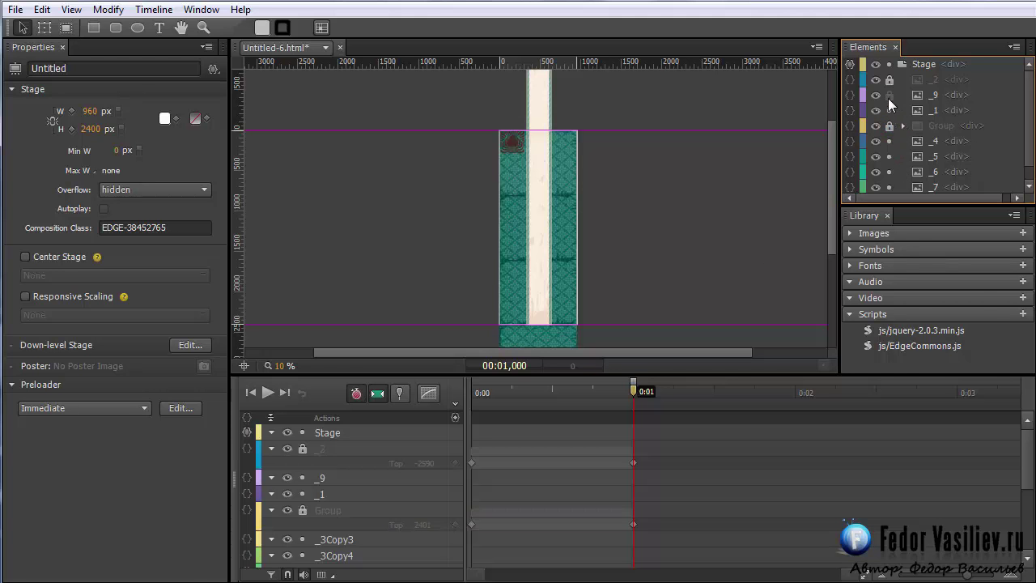
# Hide the Group and move images _9, _1 and _4 through _8 out of the Stage into the empty area beside it.
pyautogui.click(955, 475)
pyautogui.scroll(-1, 876, 107)
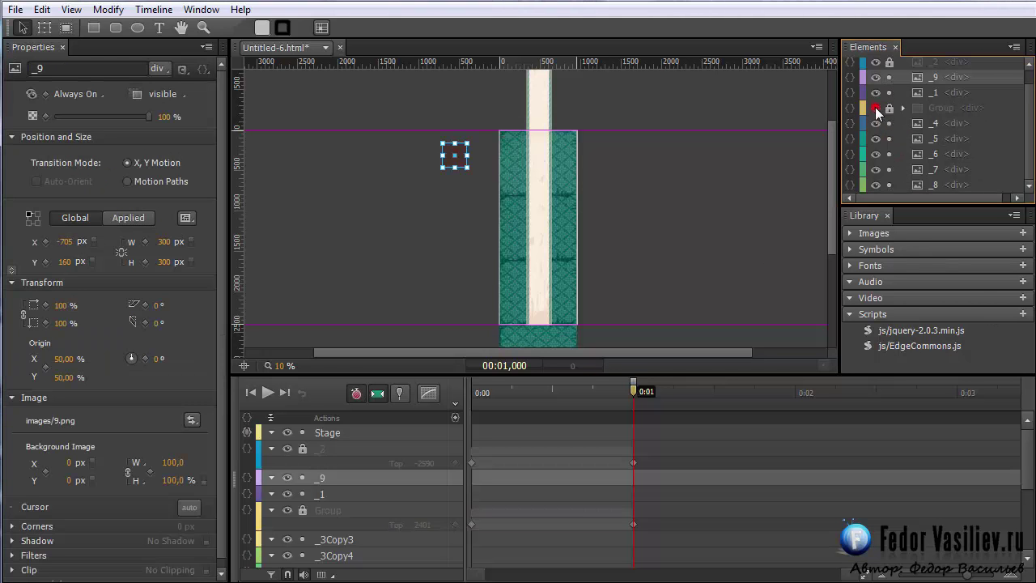
pyautogui.click(876, 108)
pyautogui.click(508, 154)
pyautogui.moveTo(508, 155); pyautogui.dragTo(445, 193)
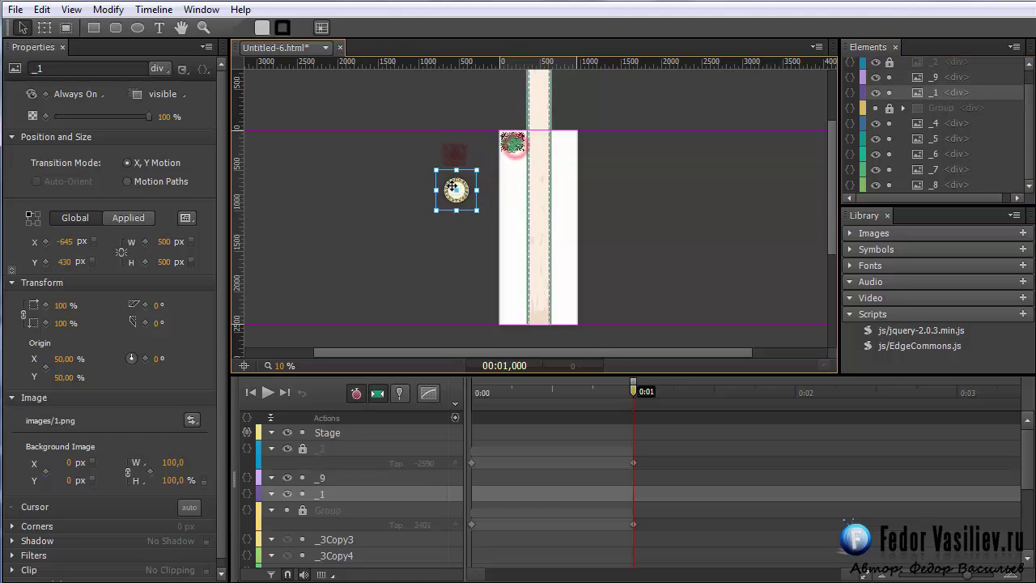
pyautogui.moveTo(502, 141); pyautogui.dragTo(471, 170)
pyautogui.moveTo(512, 143); pyautogui.dragTo(475, 204)
pyautogui.moveTo(516, 136); pyautogui.dragTo(481, 251)
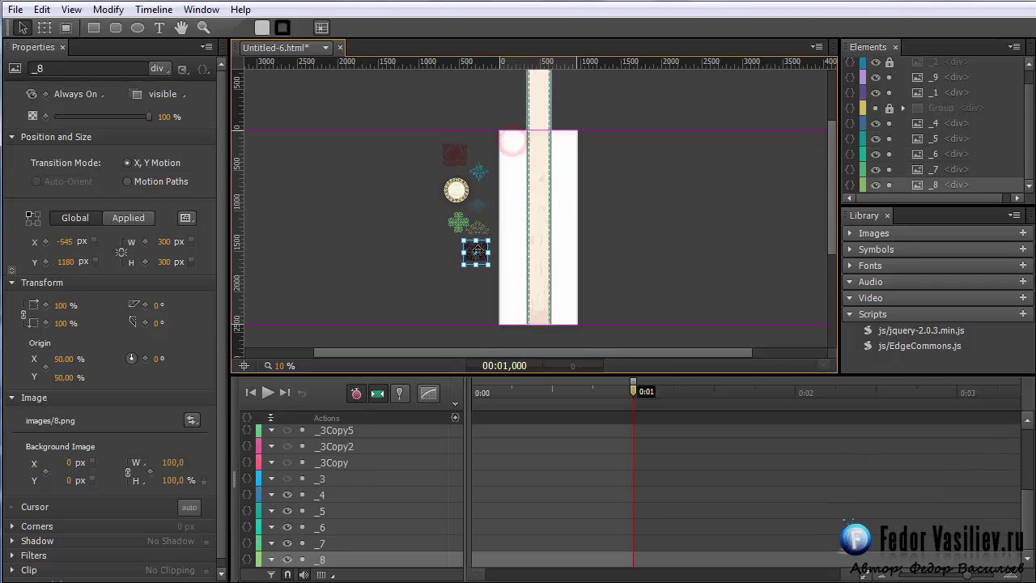
# Show the Group again and centre medallion image _1 on the beige strip at X 235, Y 131, at the top of the layer stack.
pyautogui.click(456, 187)
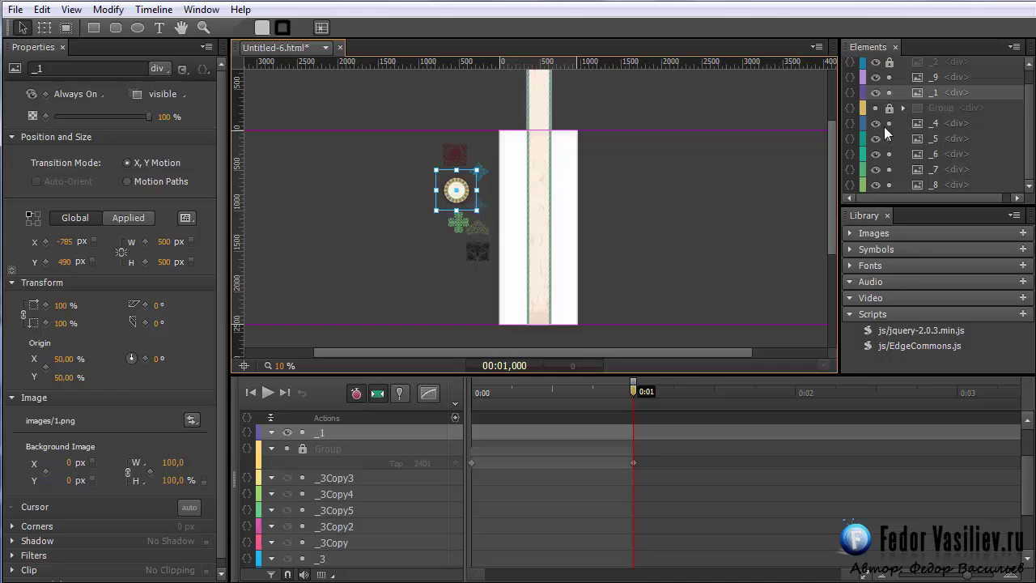
pyautogui.click(876, 108)
pyautogui.moveTo(458, 192); pyautogui.dragTo(535, 162)
pyautogui.moveTo(922, 94)
pyautogui.mouseDown()
pyautogui.moveTo(929, 56)
pyautogui.moveTo(896, 97)
pyautogui.mouseUp()
pyautogui.moveTo(537, 168); pyautogui.dragTo(537, 167)
pyautogui.moveTo(276, 367); pyautogui.dragTo(315, 366)
pyautogui.scroll(3, 458, 277)
pyautogui.scroll(-3, 457, 276)
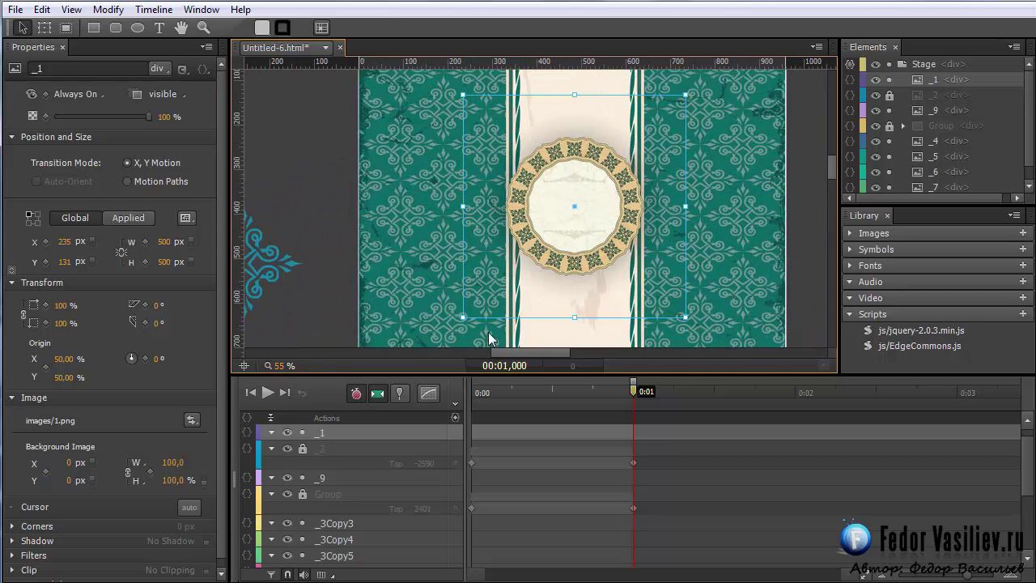
pyautogui.hscroll(1, 490, 356)
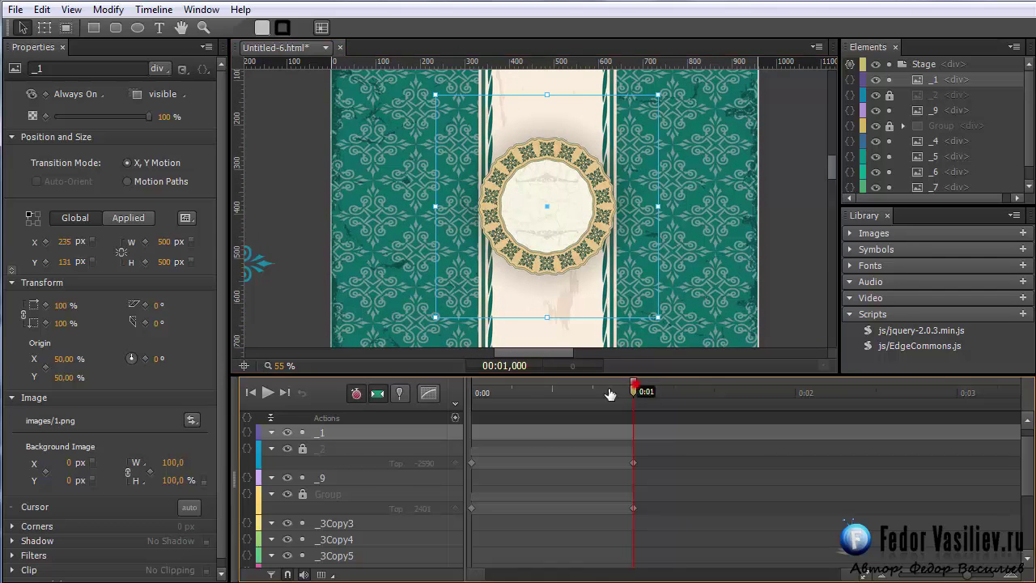
# Pin image _1 at 0:00 and rotate it freehand about 719° at 0:01 with the Transform tool.
pyautogui.moveTo(636, 390); pyautogui.dragTo(472, 391)
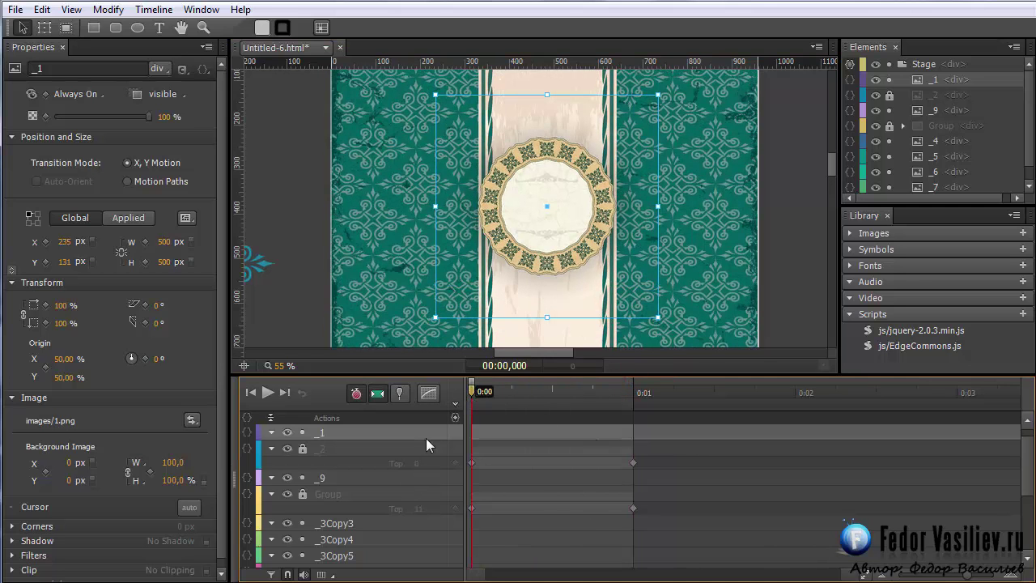
pyautogui.moveTo(472, 401); pyautogui.dragTo(636, 392)
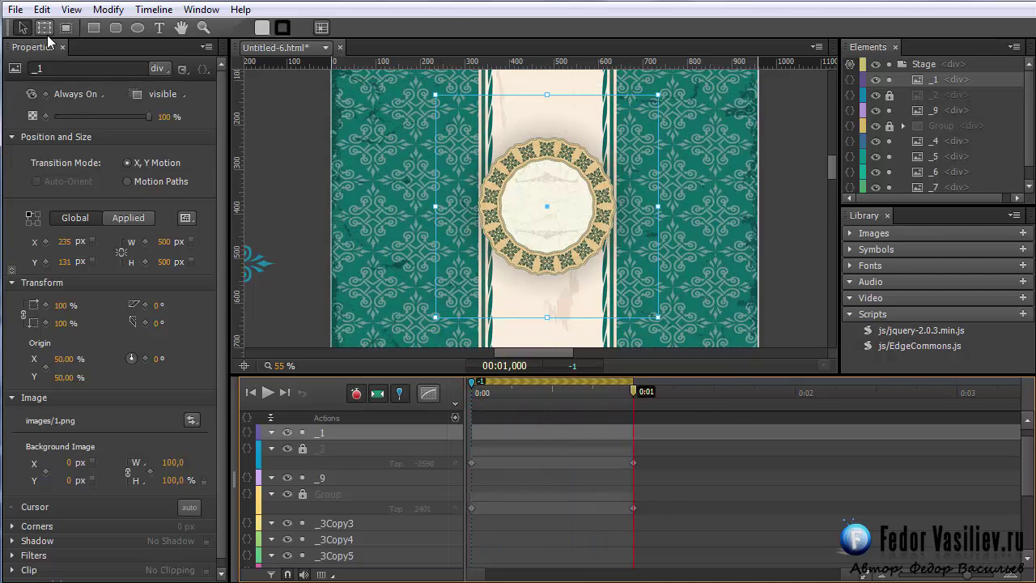
pyautogui.click(45, 27)
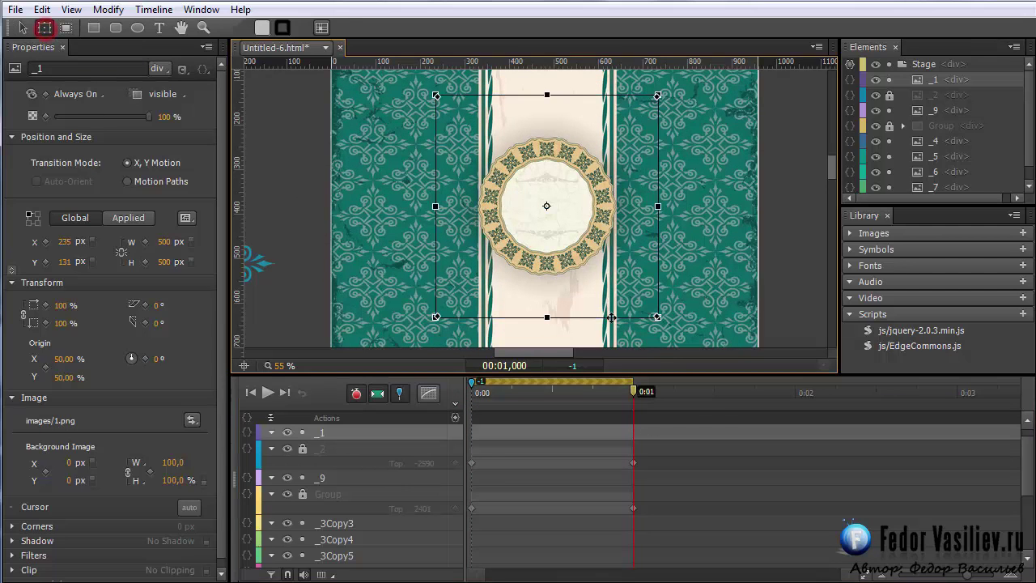
pyautogui.moveTo(664, 326); pyautogui.dragTo(597, 259)
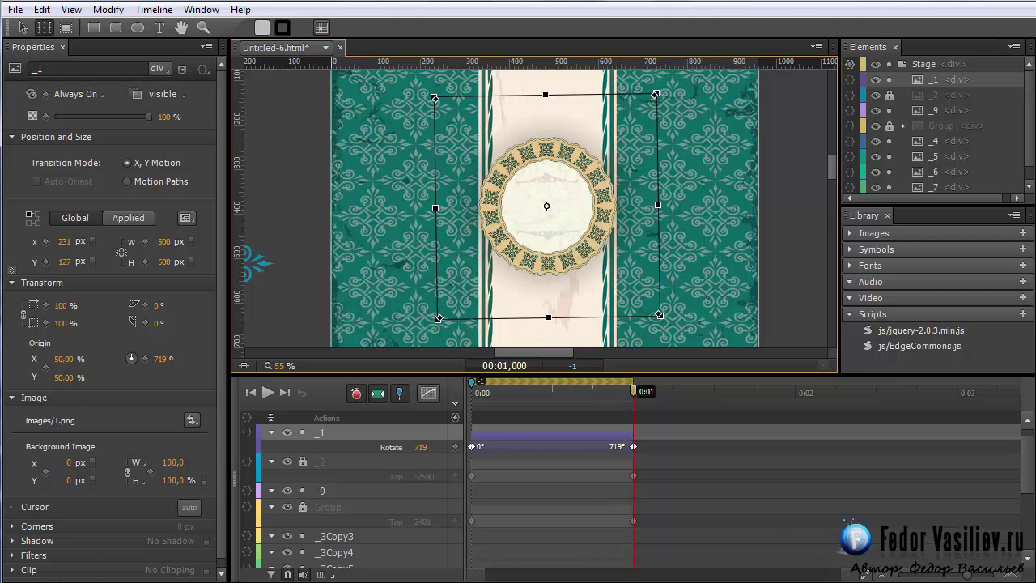
# Preview the page in the browser and scroll it down to check the medallion's rotation.
pyautogui.hotkey('ctrl', 'Return')
pyautogui.moveTo(1032, 83)
pyautogui.mouseDown()
pyautogui.moveTo(1034, 185)
pyautogui.moveTo(1034, 89)
pyautogui.mouseUp()
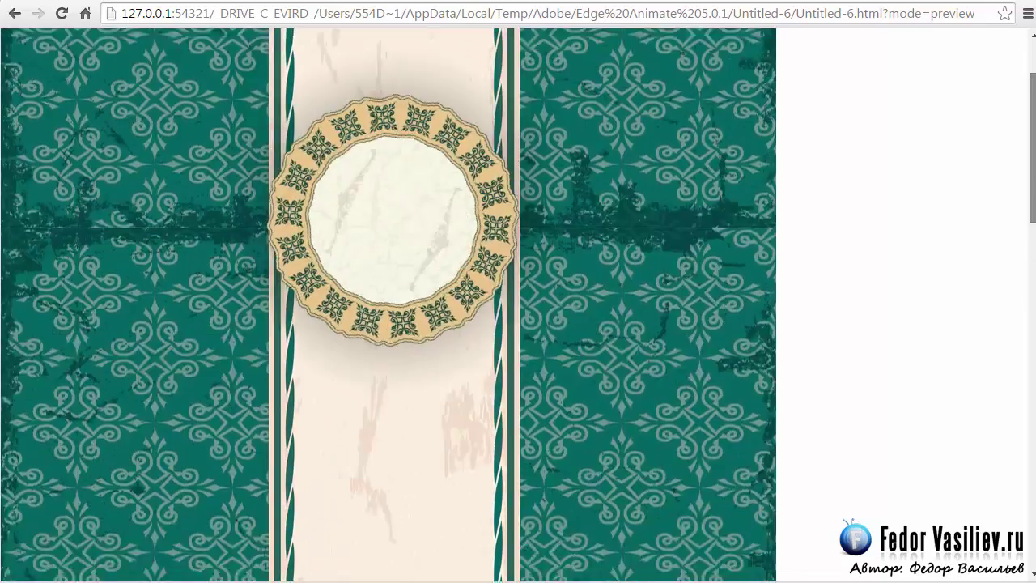
pyautogui.moveTo(1032, 147); pyautogui.dragTo(1032, 202)
pyautogui.scroll(-10, 518, 304)
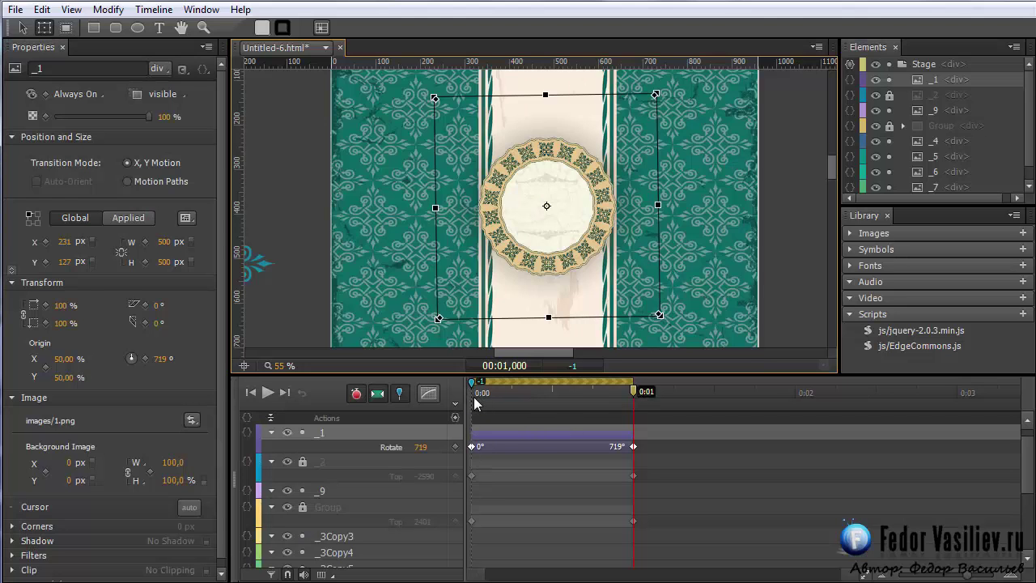
# With the Selection tool, move image _1 down to Top 601 px at 0:01 to animate its vertical position.
pyautogui.press('v')
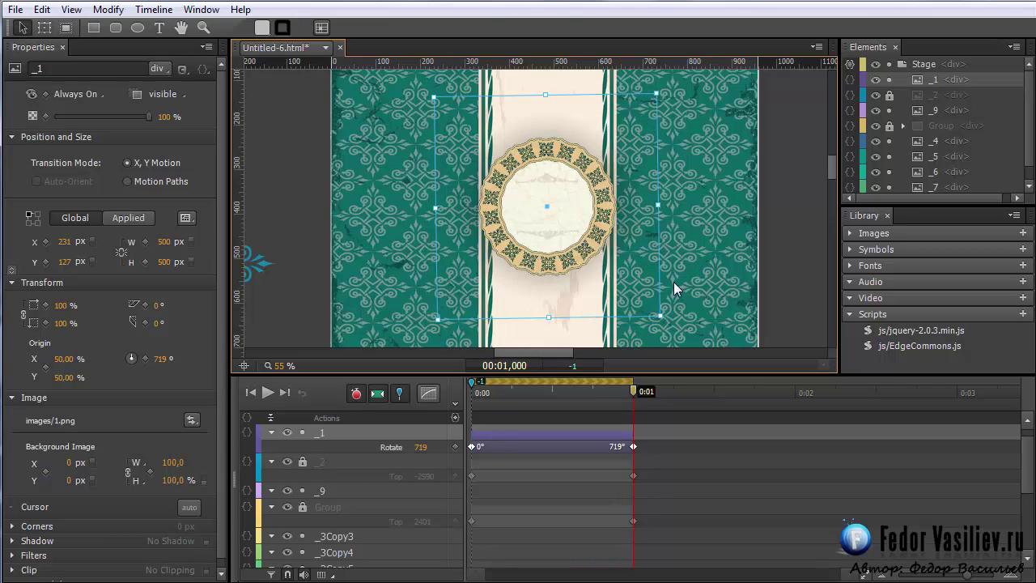
pyautogui.hotkey('shift', 'Down')
pyautogui.hotkey('shift', 'Down')
pyautogui.hotkey('shift', 'Down')
pyautogui.hotkey('shift', 'Down')
pyautogui.hotkey('shift', 'Down')
pyautogui.hotkey('shift', 'Down')
pyautogui.hotkey('shift', 'Down')
pyautogui.hotkey('shift', 'Down')
pyautogui.hotkey('shift', 'Down')
pyautogui.hotkey('shift', 'Down')
pyautogui.hotkey('shift', 'Down')
pyautogui.hotkey('shift', 'Down')
pyautogui.hotkey('shift', 'Down')
pyautogui.hotkey('shift', 'Down')
pyautogui.hotkey('shift', 'Down')
pyautogui.hotkey('shift', 'Down')
pyautogui.hotkey('shift', 'Down')
pyautogui.hotkey('shift', 'Down')
pyautogui.hotkey('shift', 'Down')
pyautogui.hotkey('shift', 'Down')
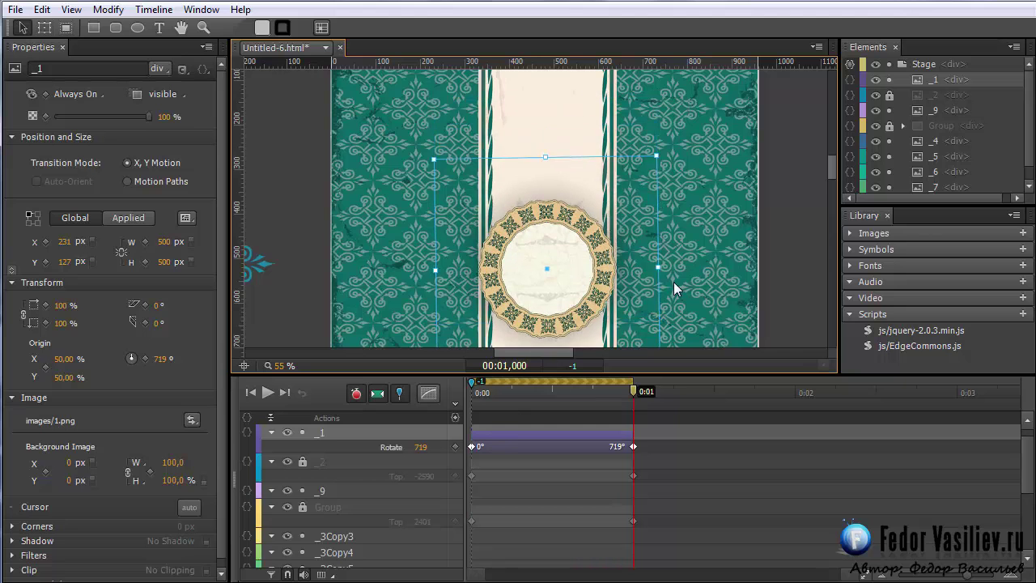
pyautogui.hotkey('shift', 'Down')
pyautogui.hotkey('shift', 'Down')
pyautogui.hotkey('shift', 'Down')
pyautogui.hotkey('shift', 'Down')
pyautogui.hotkey('shift', 'Down')
pyautogui.hotkey('shift', 'Down')
pyautogui.hotkey('shift', 'Down')
pyautogui.hotkey('shift', 'Down')
pyautogui.hotkey('shift', 'Down')
pyautogui.hotkey('shift', 'Down')
pyautogui.hotkey('shift', 'Down')
pyautogui.hotkey('shift', 'Down')
pyautogui.hotkey('shift', 'Down')
pyautogui.hotkey('shift', 'Down')
pyautogui.hotkey('shift', 'Down')
pyautogui.hotkey('shift', 'Down')
pyautogui.hotkey('shift', 'Down')
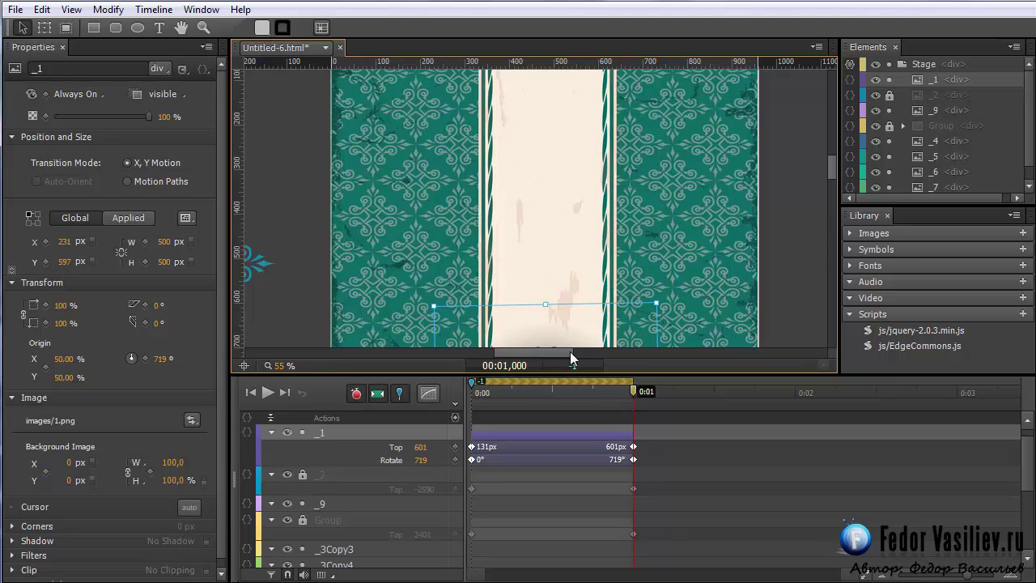
# Check the medallion's movement in the browser preview and shorten its Top transition to end at about 0:00.3.
pyautogui.hotkey('ctrl', 'Return')
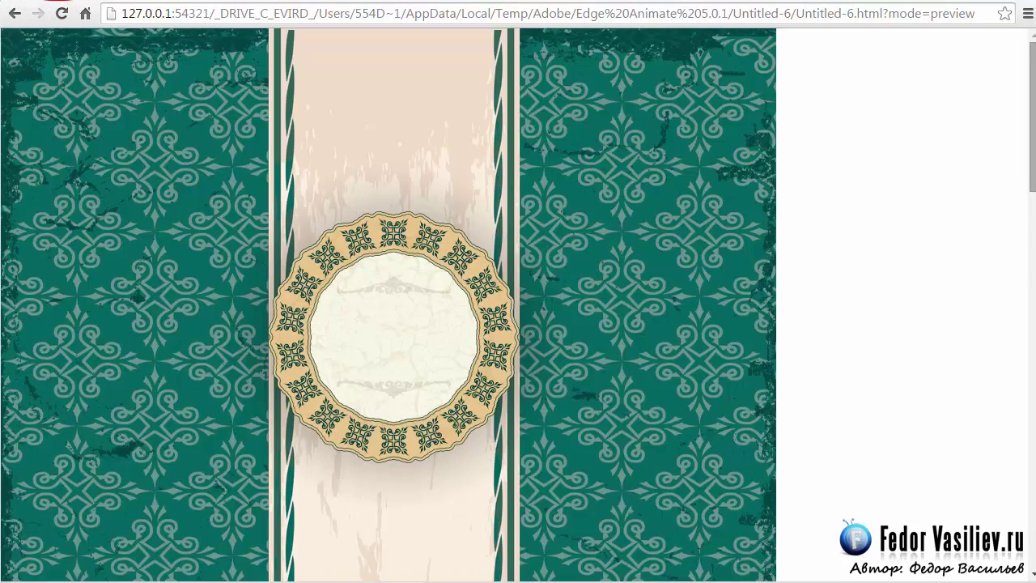
pyautogui.moveTo(1031, 59); pyautogui.dragTo(1032, 202)
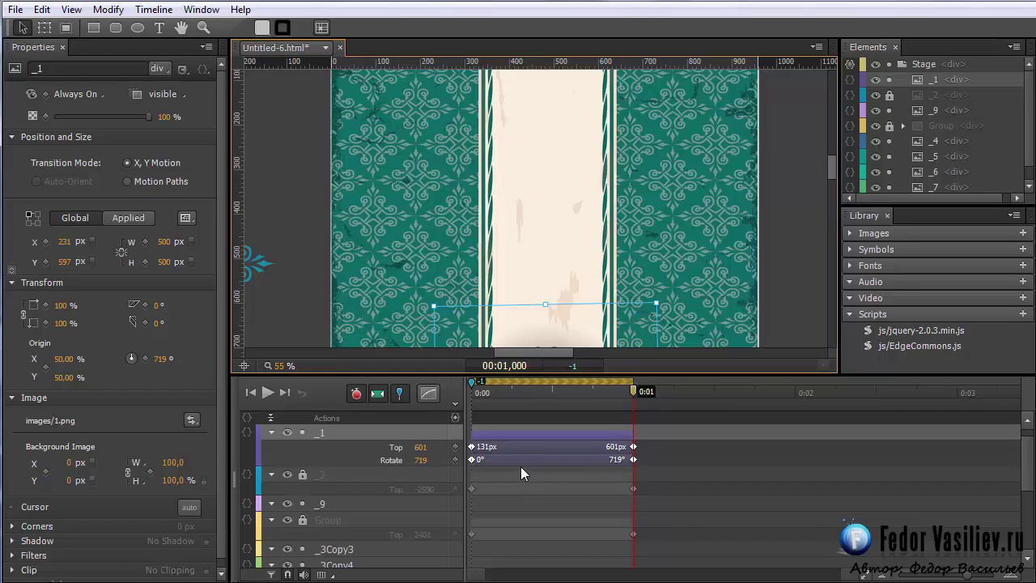
pyautogui.click(519, 450)
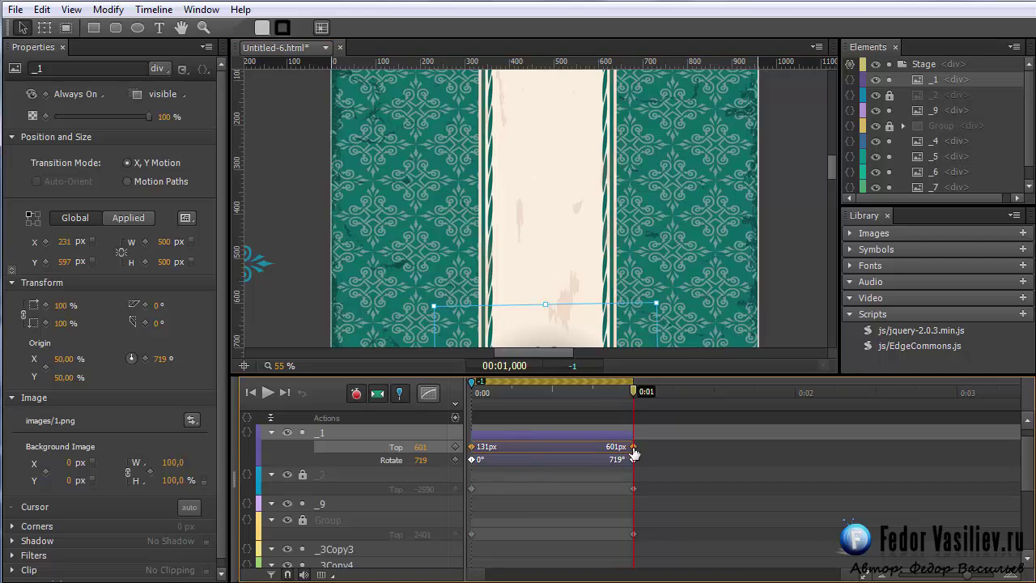
pyautogui.moveTo(605, 450); pyautogui.dragTo(526, 457)
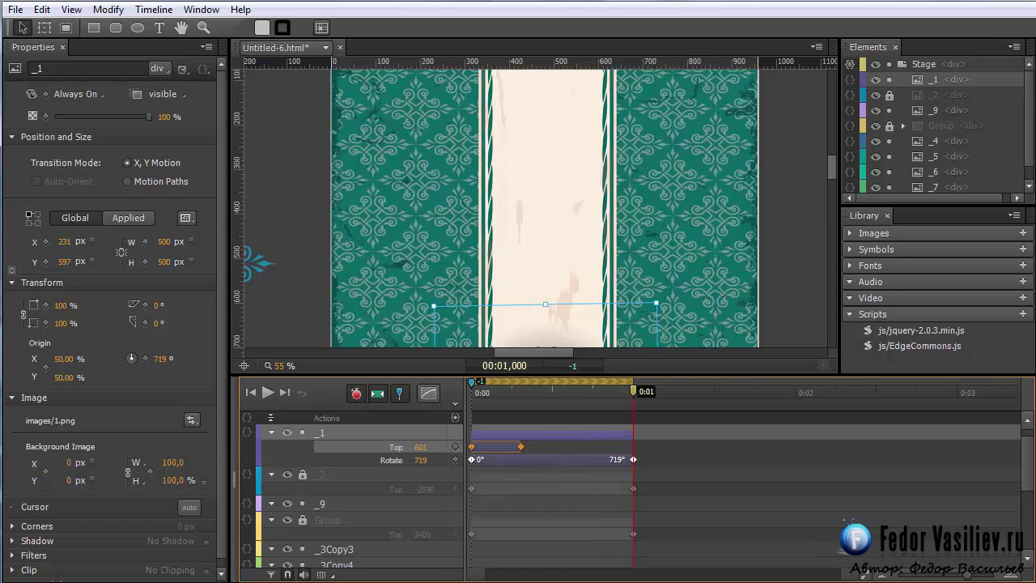
# Reload the browser preview and scroll the page down and back up to check the medallion's shortened movement.
pyautogui.hotkey('ctrl', 'Return')
pyautogui.click(64, 14)
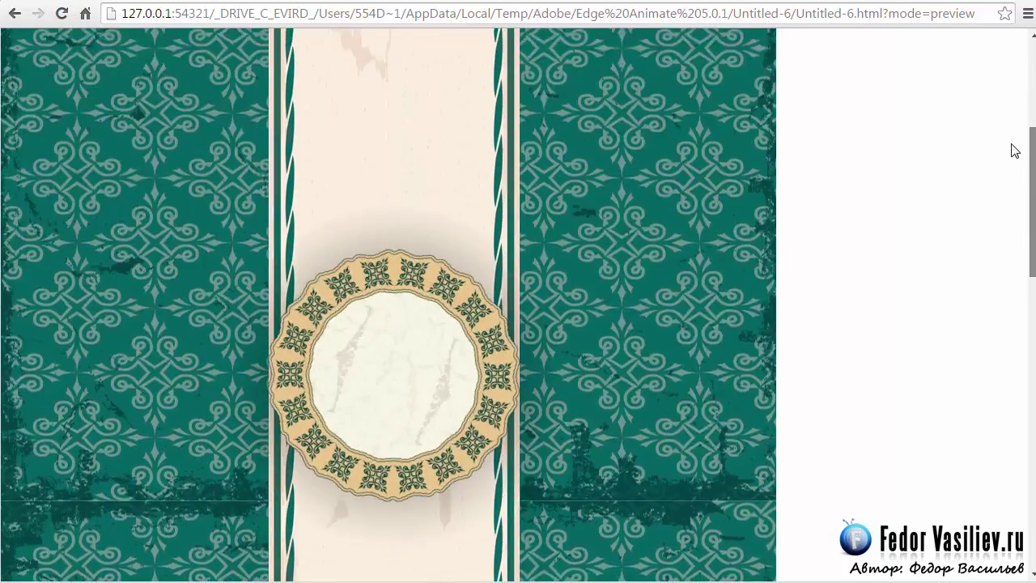
pyautogui.scroll(-3, 998, 162)
pyautogui.scroll(-7, 997, 172)
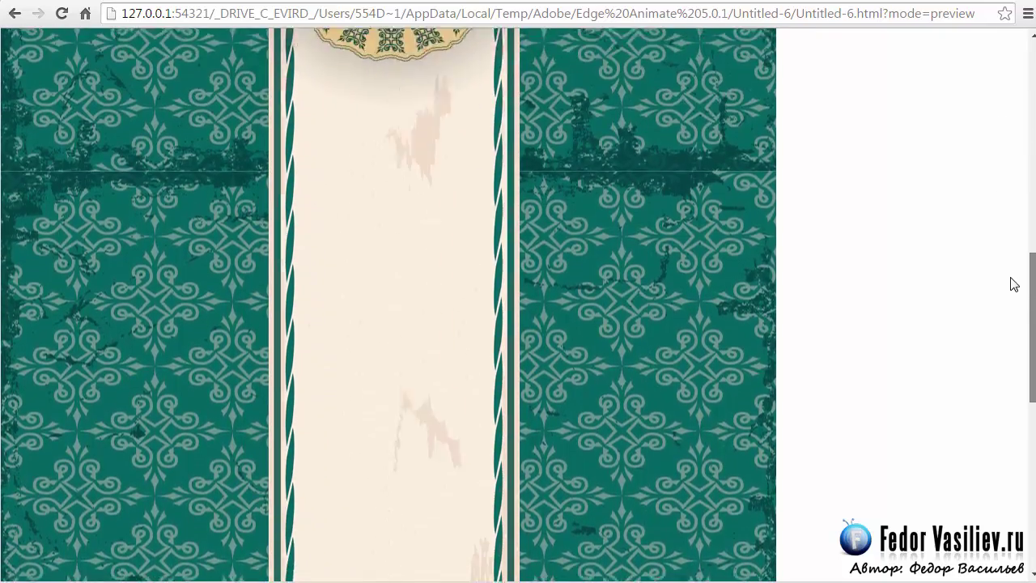
pyautogui.scroll(7, 1012, 488)
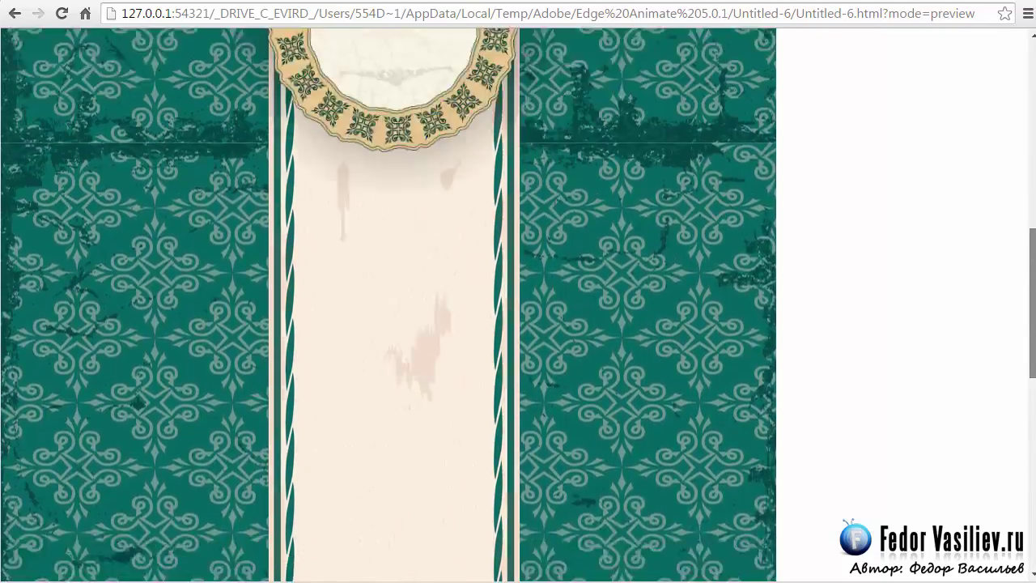
pyautogui.scroll(3, 1003, 243)
pyautogui.moveTo(1034, 49); pyautogui.dragTo(997, 0)
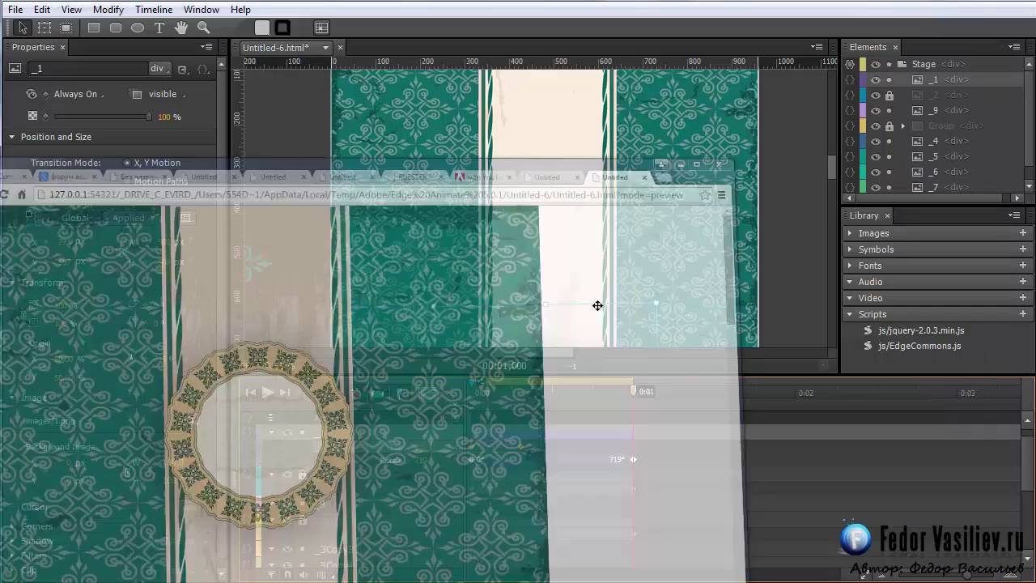
# Place image _4 on the beige strip below the medallion at about X 343, Y 1171, at the top of the layer stack.
pyautogui.scroll(-3, 831, 171)
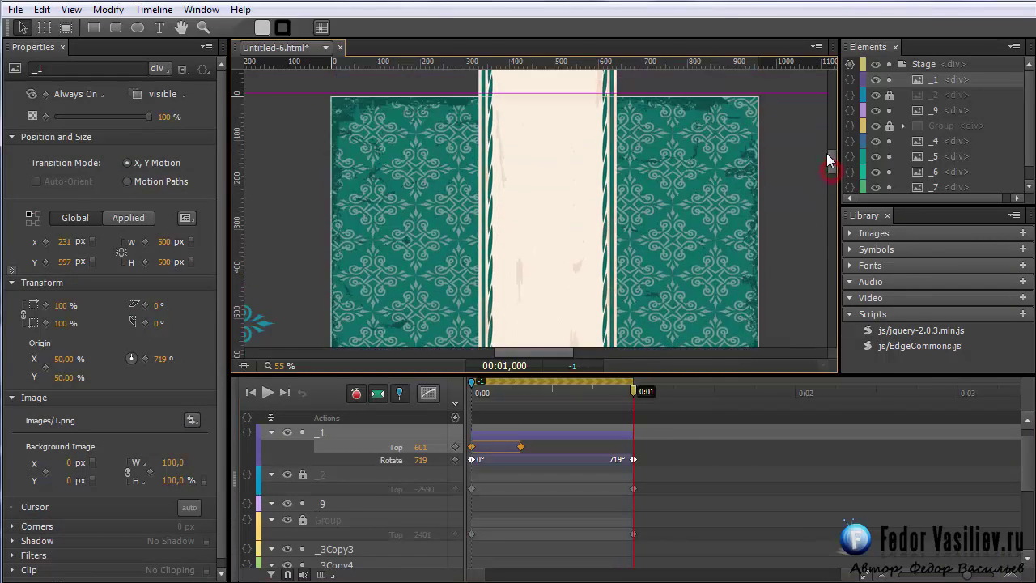
pyautogui.scroll(-5, 826, 188)
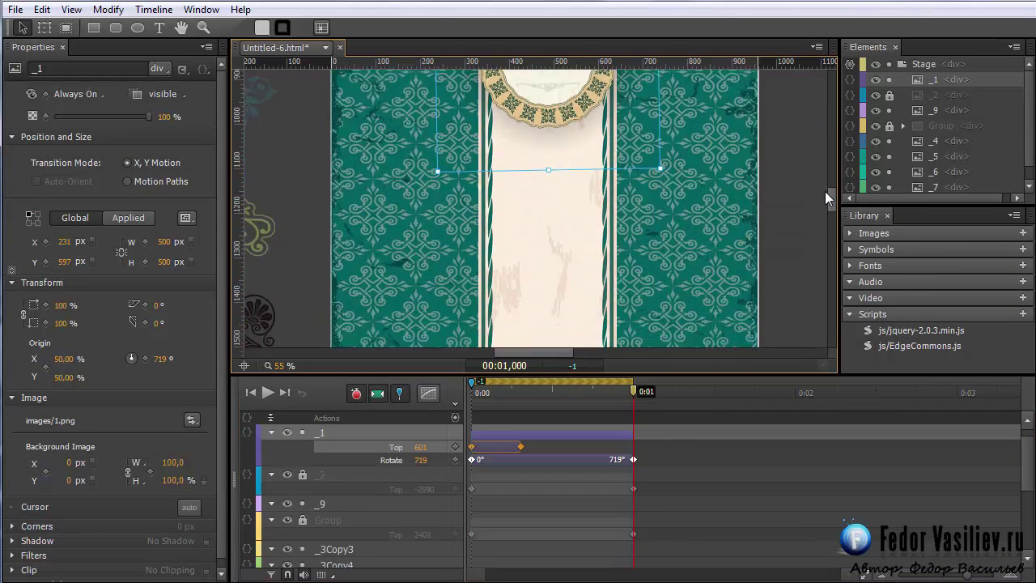
pyautogui.moveTo(516, 353); pyautogui.dragTo(483, 348)
pyautogui.moveTo(259, 202); pyautogui.dragTo(714, 275)
pyautogui.click(921, 142)
pyautogui.moveTo(925, 81); pyautogui.dragTo(925, 77)
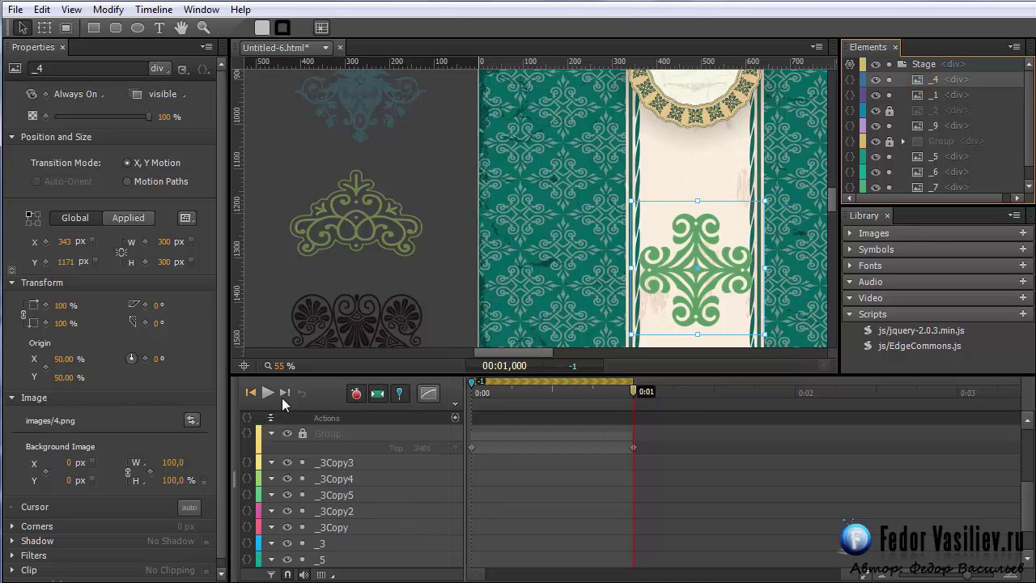
# Turn off the Pin and Auto-Transition Mode and set image _4's scale to 0% at 0:01.
pyautogui.click(377, 394)
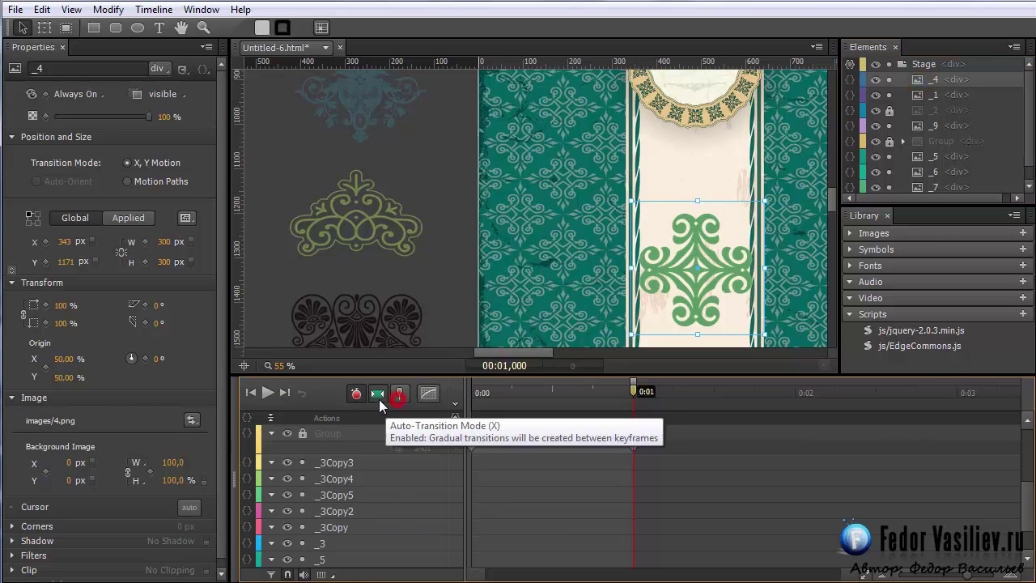
pyautogui.click(61, 306)
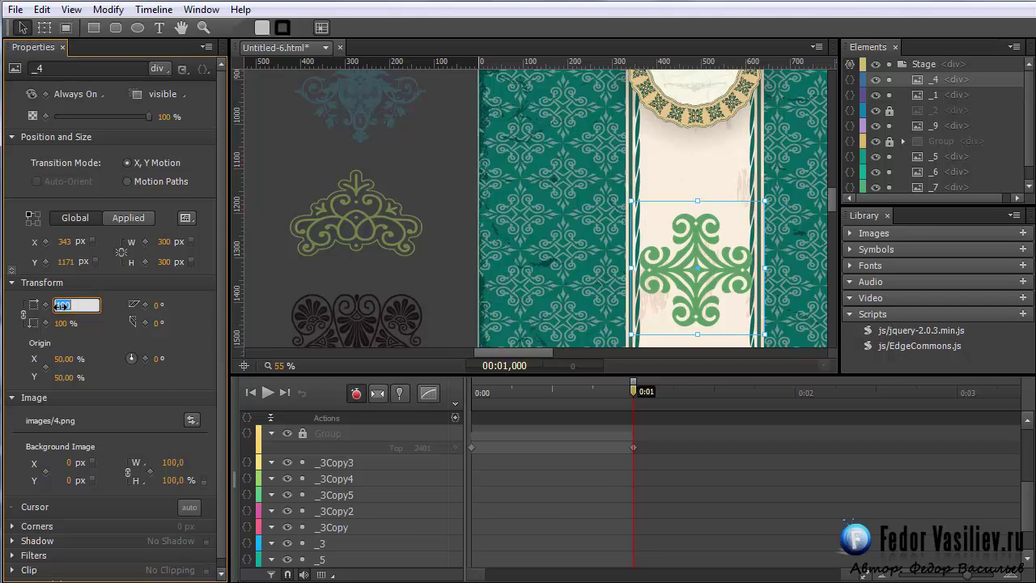
pyautogui.write('0')
pyautogui.press('Return')
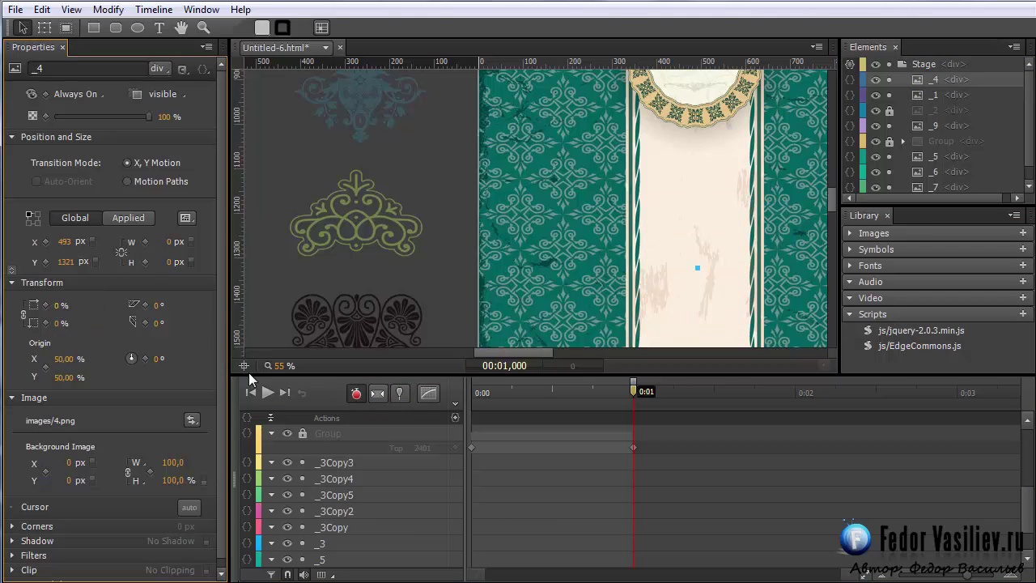
# Delete all of image _4's Left, Top and Scale keyframes from the timeline.
pyautogui.moveTo(634, 389)
pyautogui.mouseDown()
pyautogui.moveTo(471, 390)
pyautogui.moveTo(636, 405)
pyautogui.mouseUp()
pyautogui.scroll(3, 520, 489)
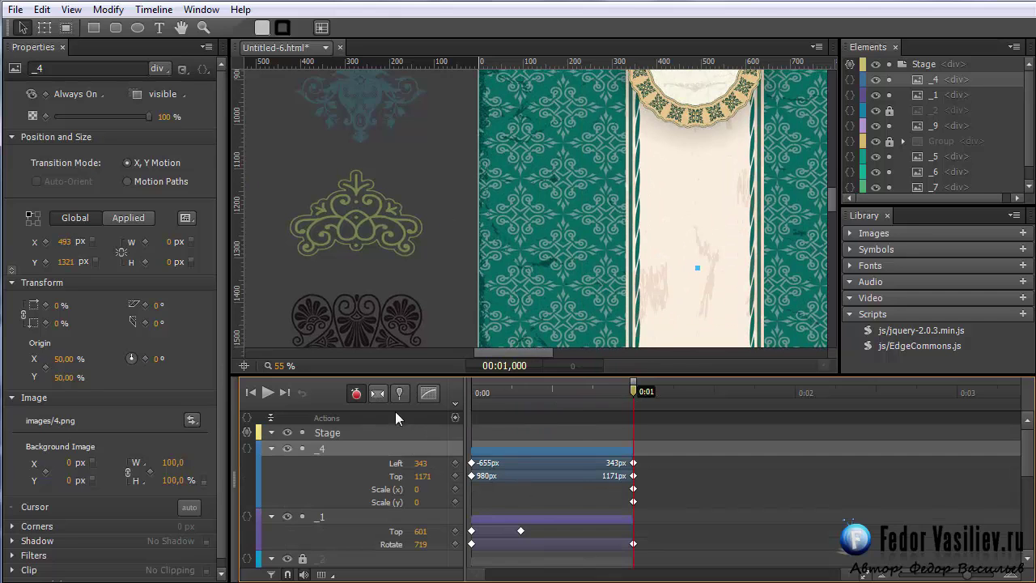
pyautogui.click(554, 450)
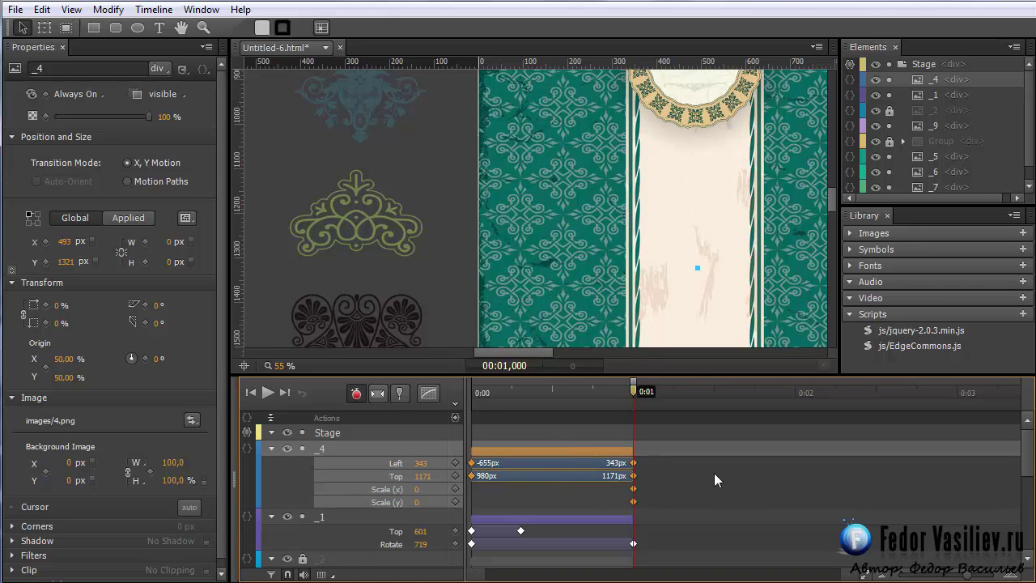
pyautogui.press('Delete')
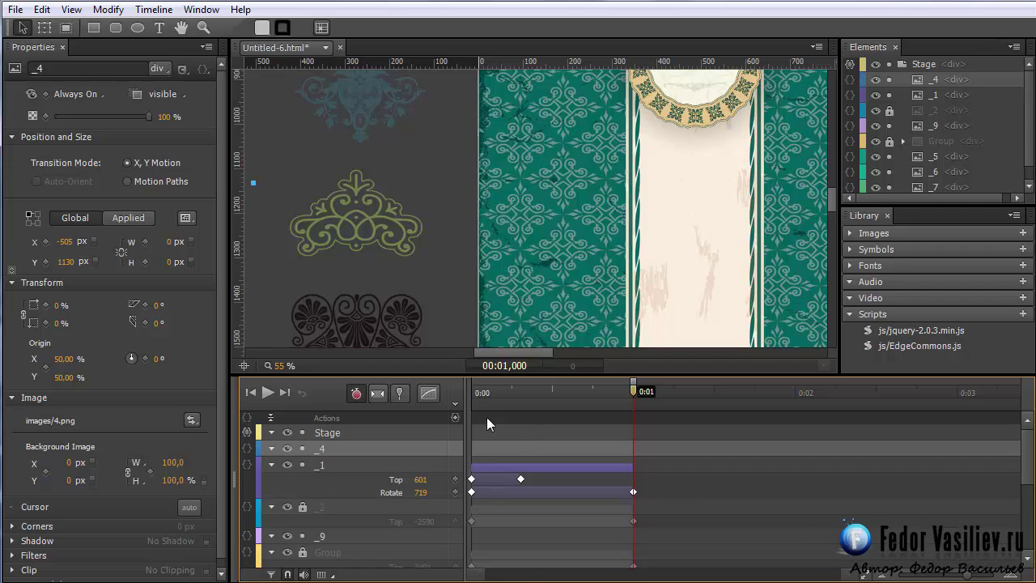
# At 0:00.675, set image _4's scale to 100% and place it on the beige strip at about X 341, Y 1078.
pyautogui.moveTo(490, 405); pyautogui.dragTo(581, 413)
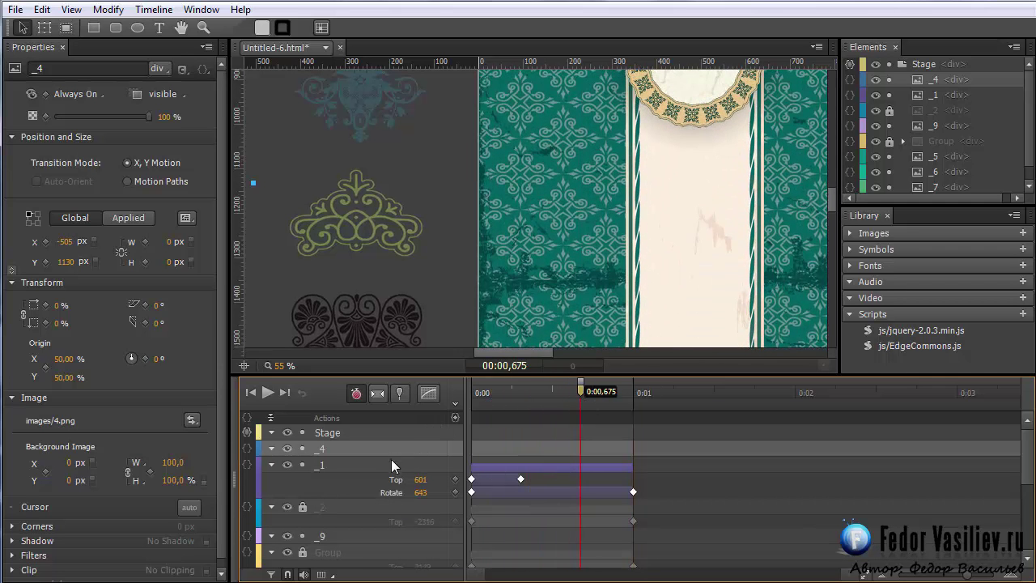
pyautogui.click(60, 309)
pyautogui.write('100')
pyautogui.press('Return')
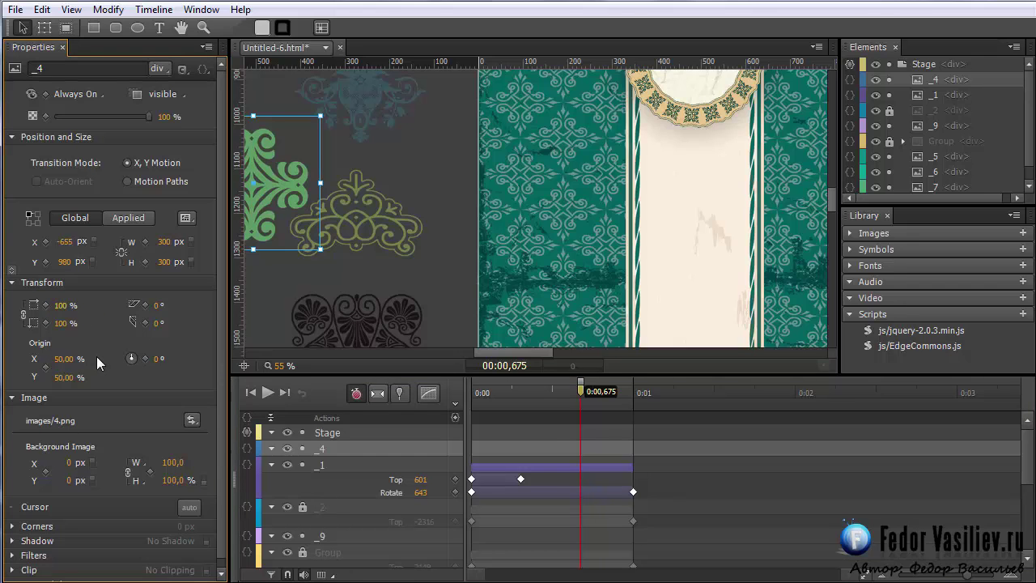
pyautogui.moveTo(252, 202); pyautogui.dragTo(703, 250)
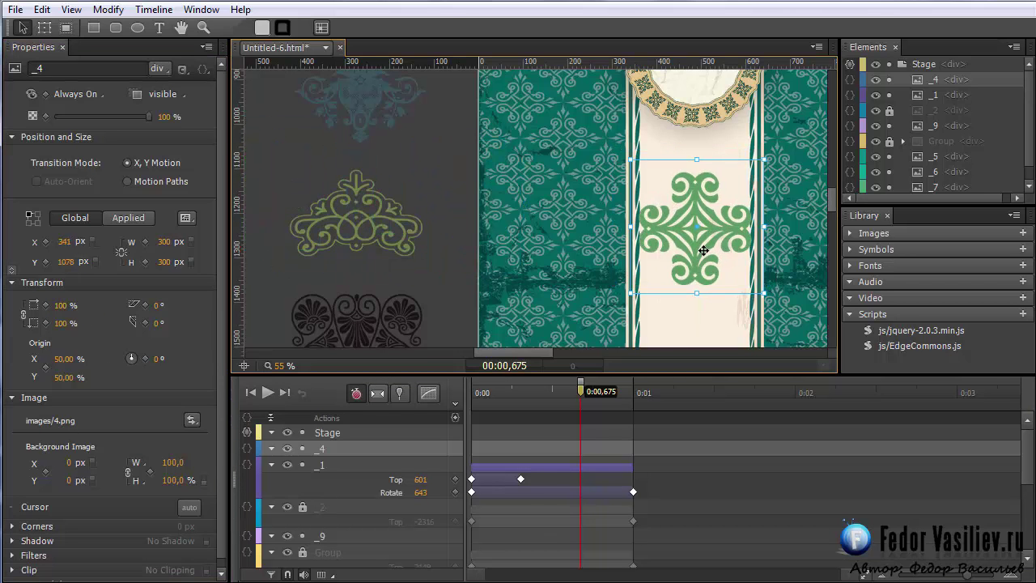
# Set image _4's starting scale to 0% at its place on the beige strip.
pyautogui.click(62, 305)
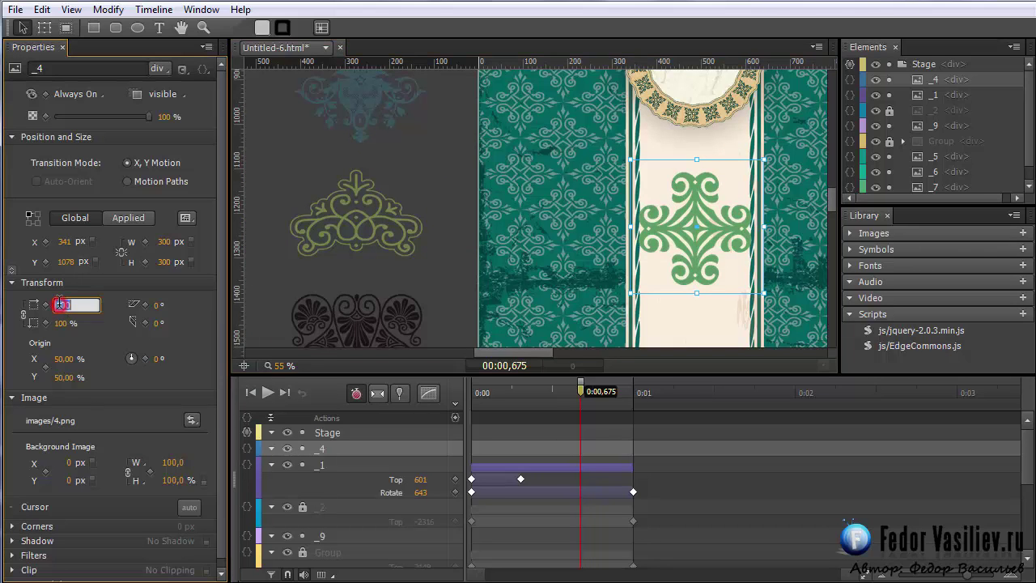
pyautogui.write('0')
pyautogui.press('Return')
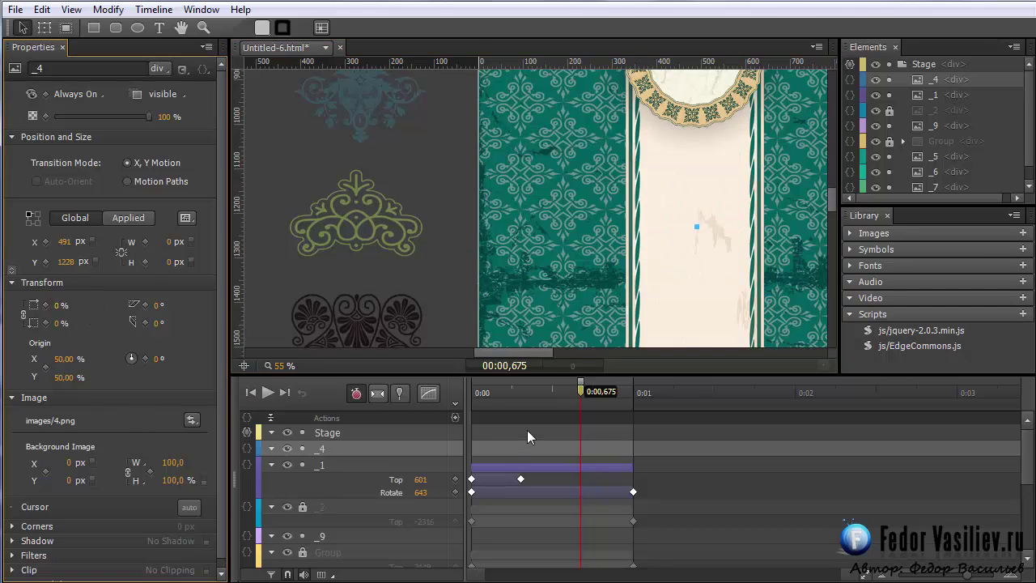
# Turn Auto-Transition Mode and the Pin on, animate image _4's scale to 100%, and shift the transition to about 0:00.75–0:01.2.
pyautogui.click(377, 394)
pyautogui.moveTo(580, 399); pyautogui.dragTo(726, 418)
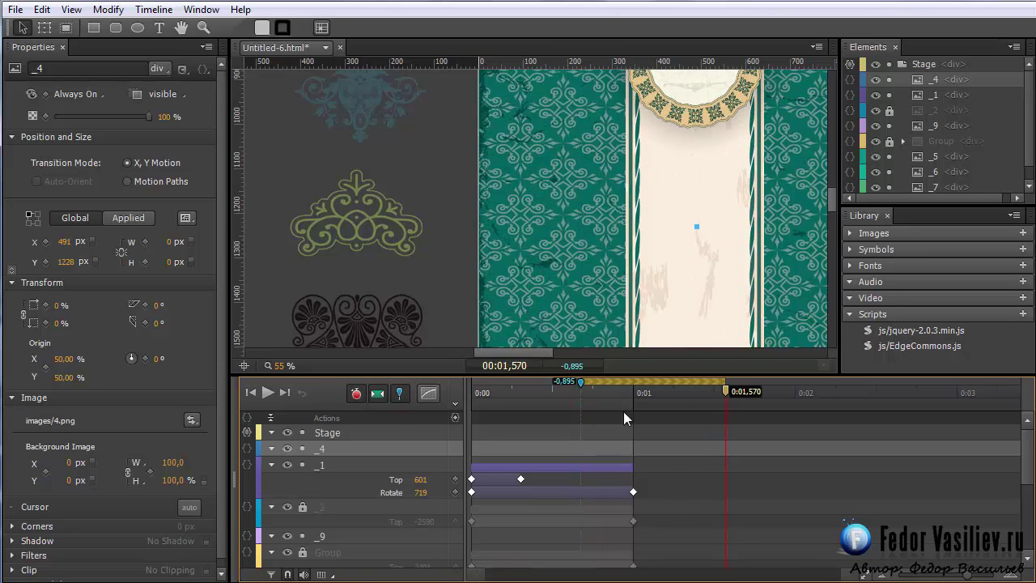
pyautogui.click(59, 306)
pyautogui.write('100')
pyautogui.press('Return')
pyautogui.moveTo(566, 393); pyautogui.dragTo(702, 415)
pyautogui.click(399, 394)
pyautogui.moveTo(725, 462); pyautogui.dragTo(627, 454)
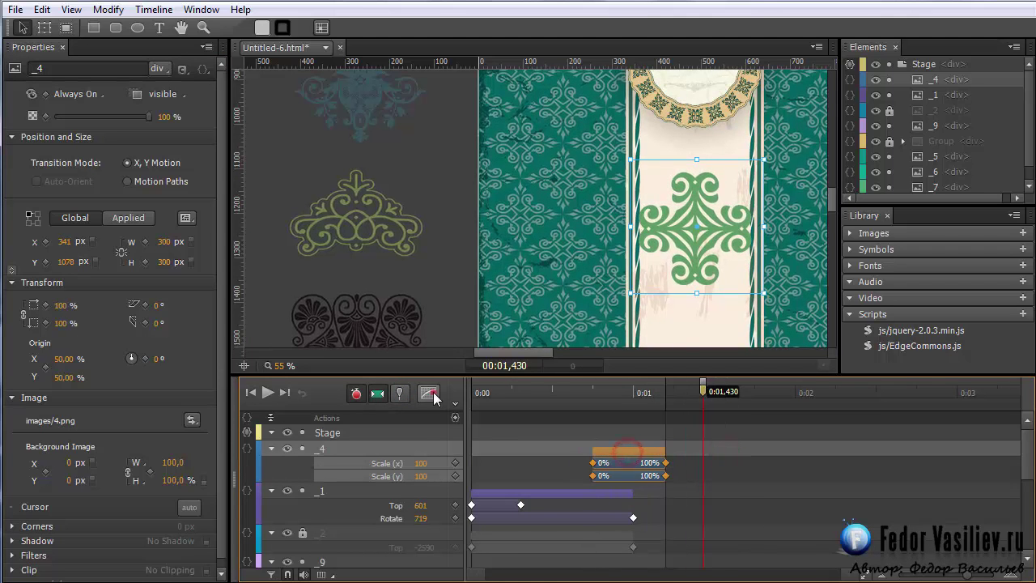
# Apply the Ease Out Bounce easing to image _4's scale transition.
pyautogui.click(429, 392)
pyautogui.click(440, 456)
pyautogui.click(534, 530)
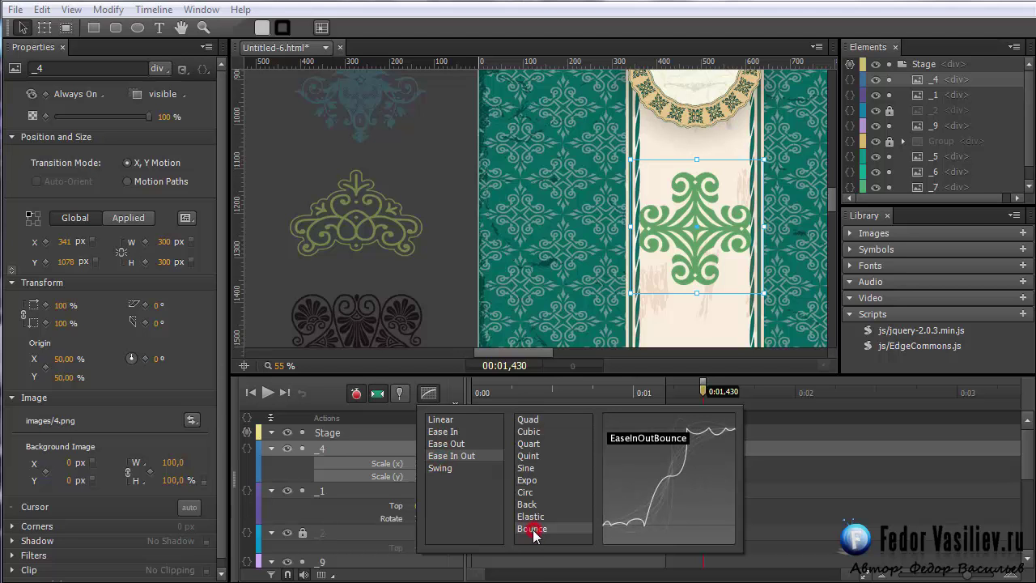
pyautogui.click(465, 443)
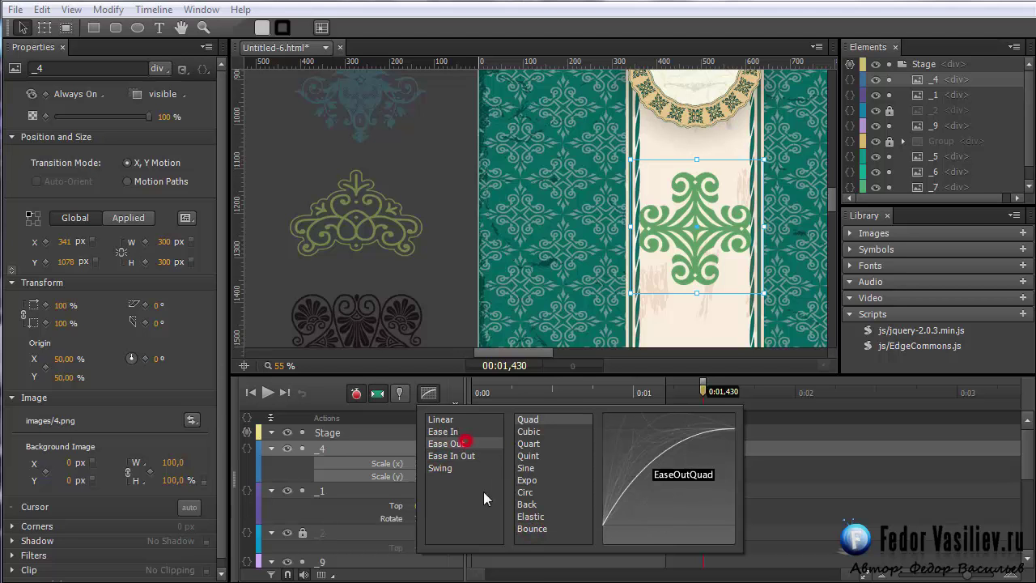
pyautogui.click(528, 528)
# Scrub the timeline over the bounce, then reload the browser preview and scroll to check when image _4 appears.
pyautogui.moveTo(595, 395); pyautogui.dragTo(658, 411)
pyautogui.hotkey('ctrl', 'Return')
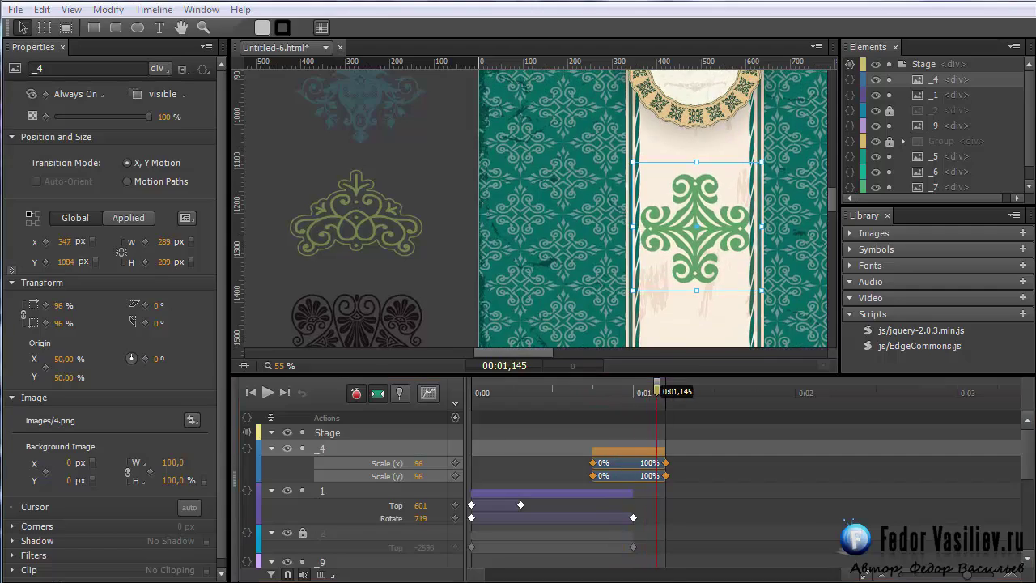
pyautogui.click(61, 18)
pyautogui.moveTo(1030, 73)
pyautogui.mouseDown()
pyautogui.moveTo(1034, 309)
pyautogui.moveTo(1023, 332)
pyautogui.moveTo(1010, 330)
pyautogui.mouseUp()
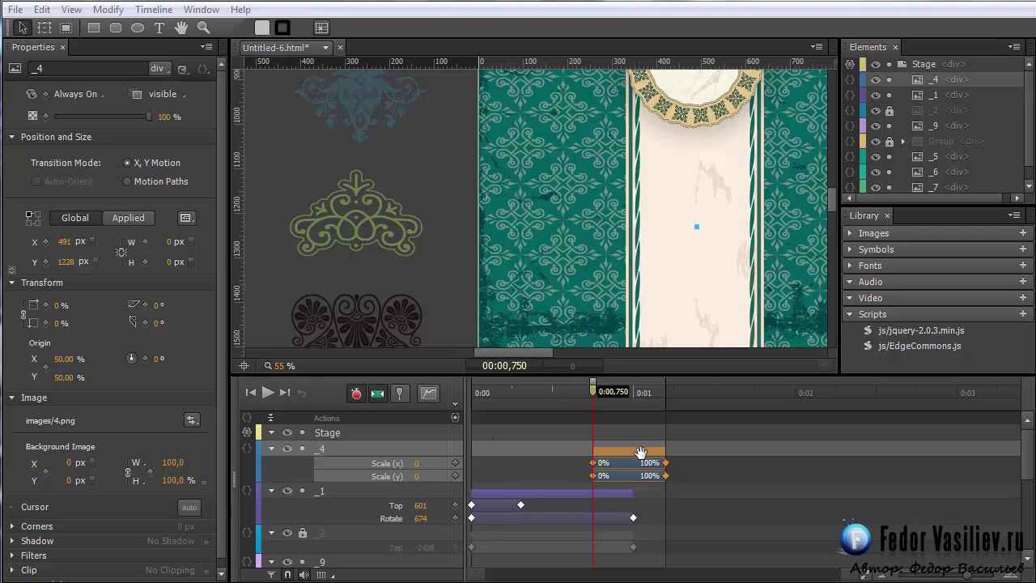
# Shift image _4's scale transition earlier to run from about 0:00.3 to 0:00.75 and reload the browser preview.
pyautogui.moveTo(636, 454); pyautogui.dragTo(571, 459)
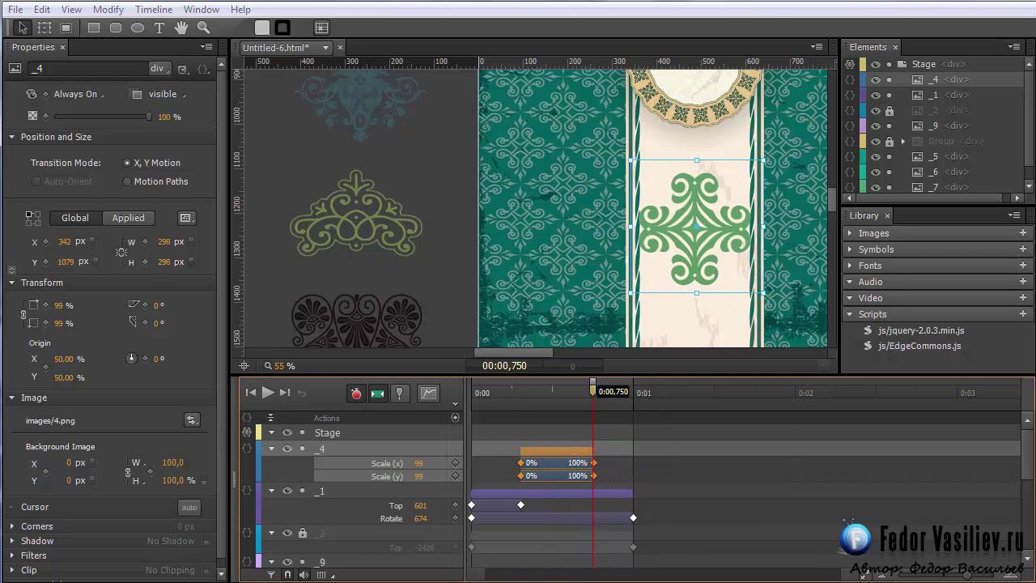
pyautogui.hotkey('ctrl', 'Return')
pyautogui.click(67, 13)
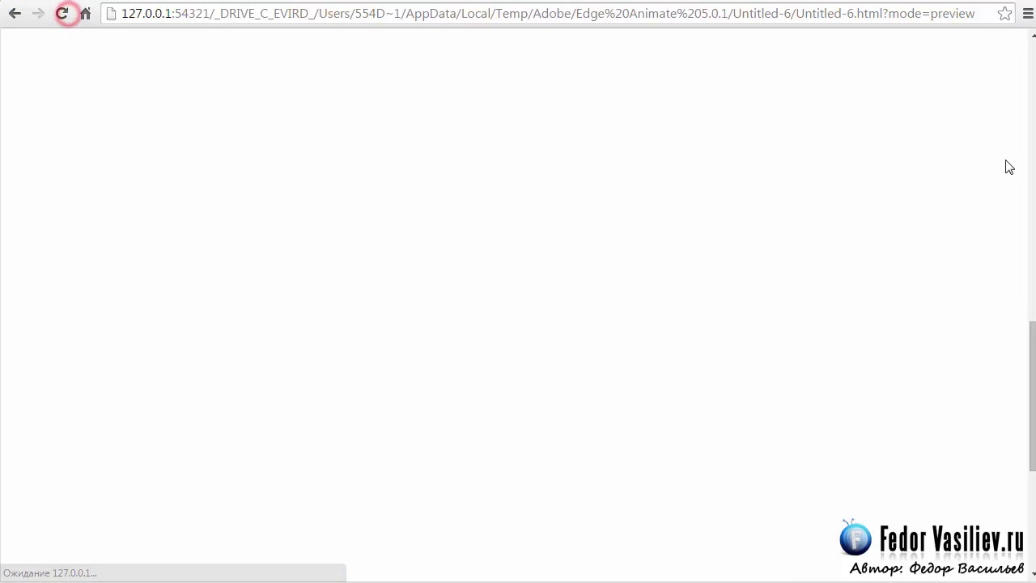
# Scroll the browser preview back and forth to examine how image _4 bounces in below the medallion.
pyautogui.click(1033, 51)
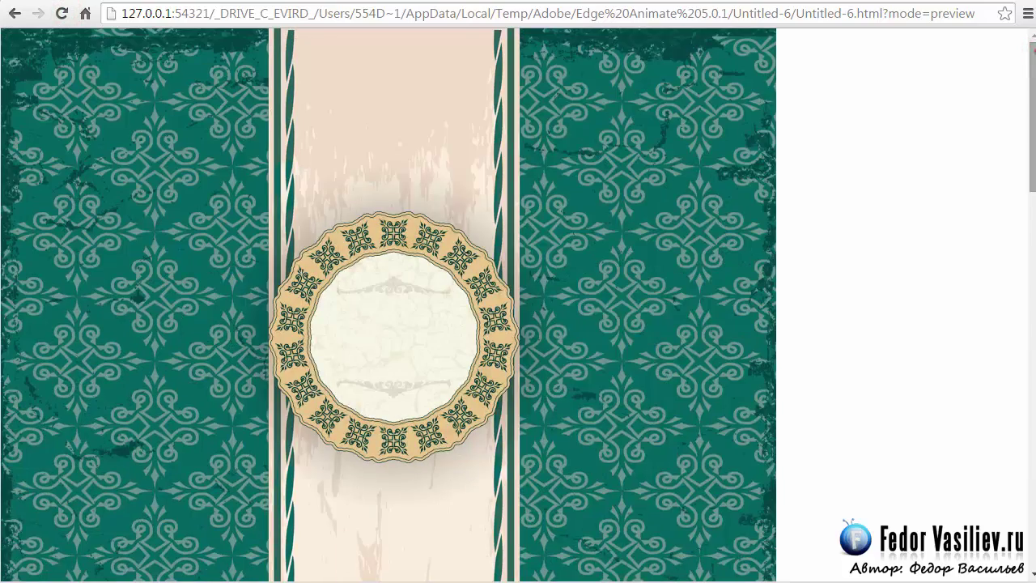
pyautogui.scroll(-3, 1017, 167)
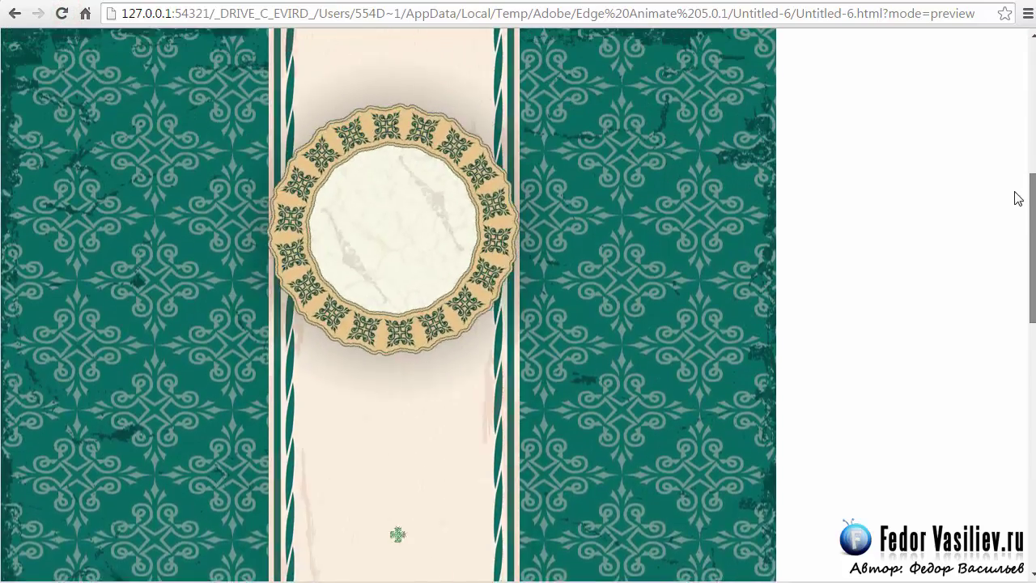
pyautogui.scroll(-3, 1018, 210)
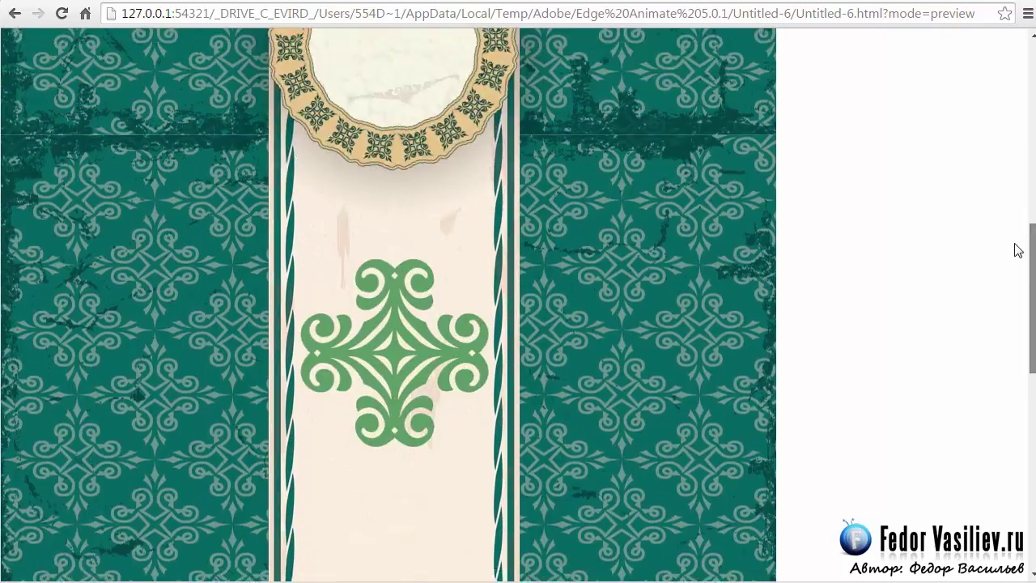
pyautogui.scroll(-3, 1018, 250)
pyautogui.scroll(5, 1003, 210)
pyautogui.scroll(-3, 1008, 243)
pyautogui.scroll(3, 1004, 259)
pyautogui.scroll(-3, 998, 211)
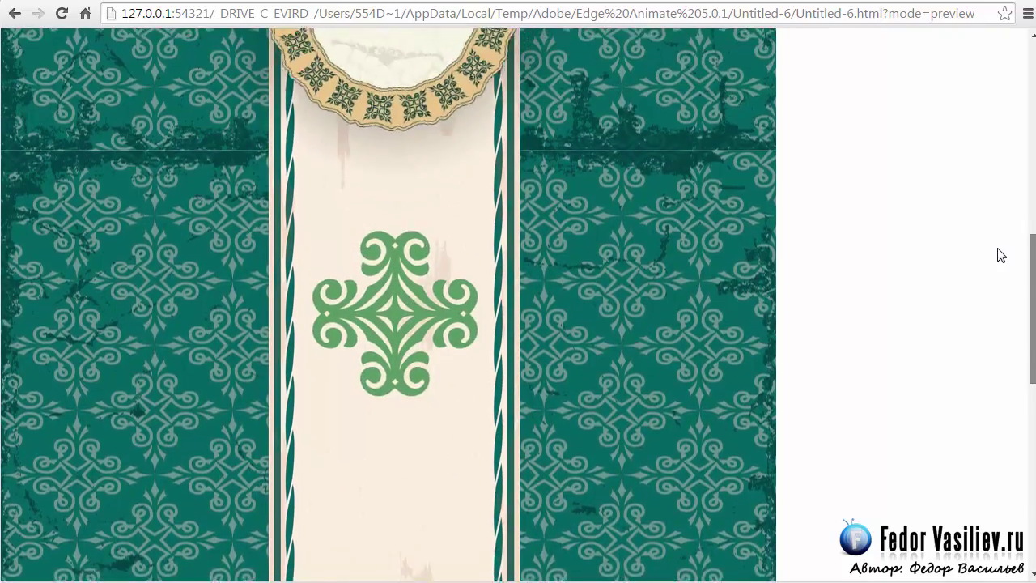
pyautogui.scroll(3, 1001, 243)
pyautogui.scroll(-3, 1013, 213)
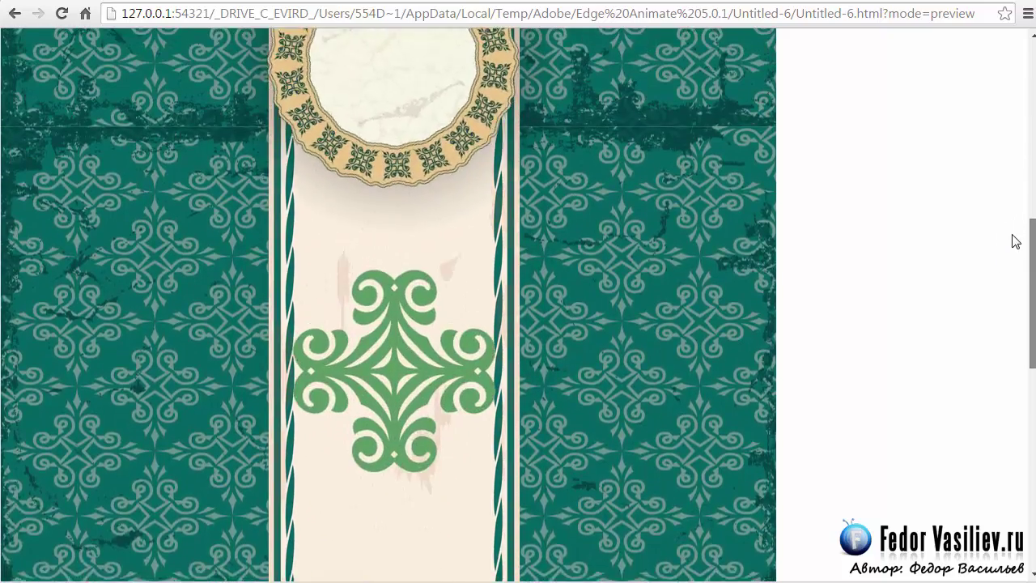
pyautogui.scroll(-2, 1016, 259)
pyautogui.scroll(5, 1018, 225)
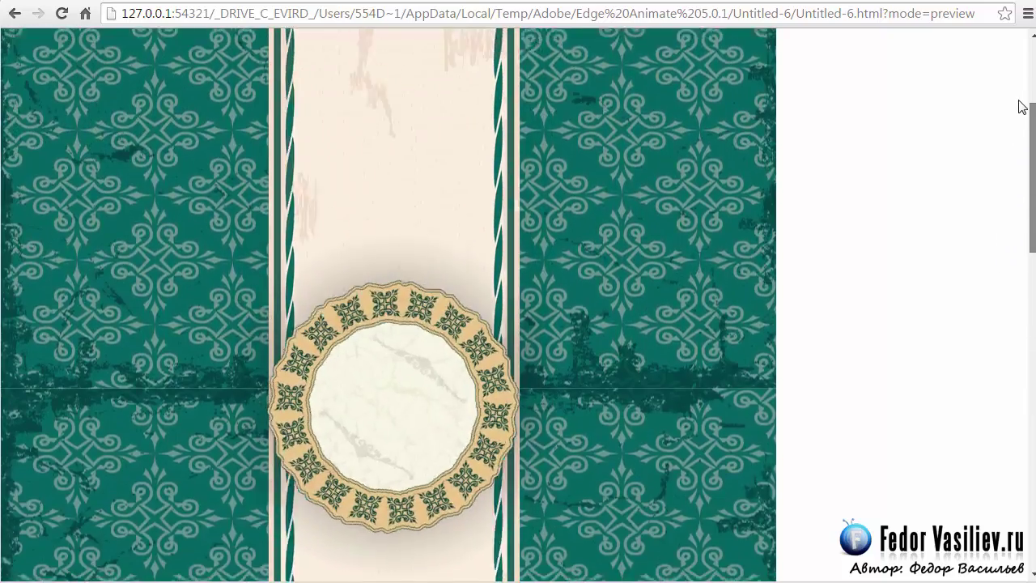
pyautogui.moveTo(1022, 106); pyautogui.dragTo(1023, 213)
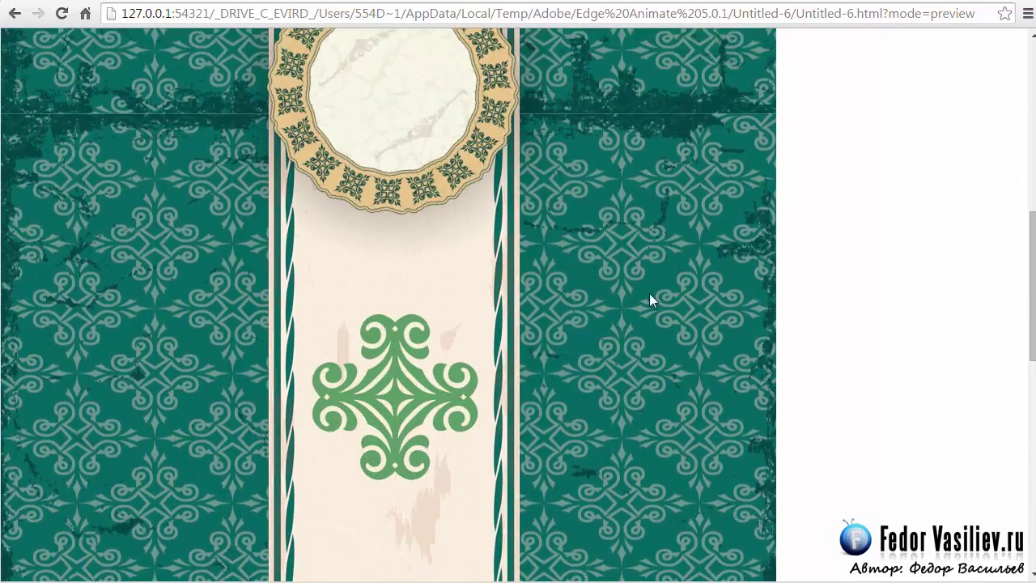
pyautogui.moveTo(1033, 303); pyautogui.dragTo(1031, 301)
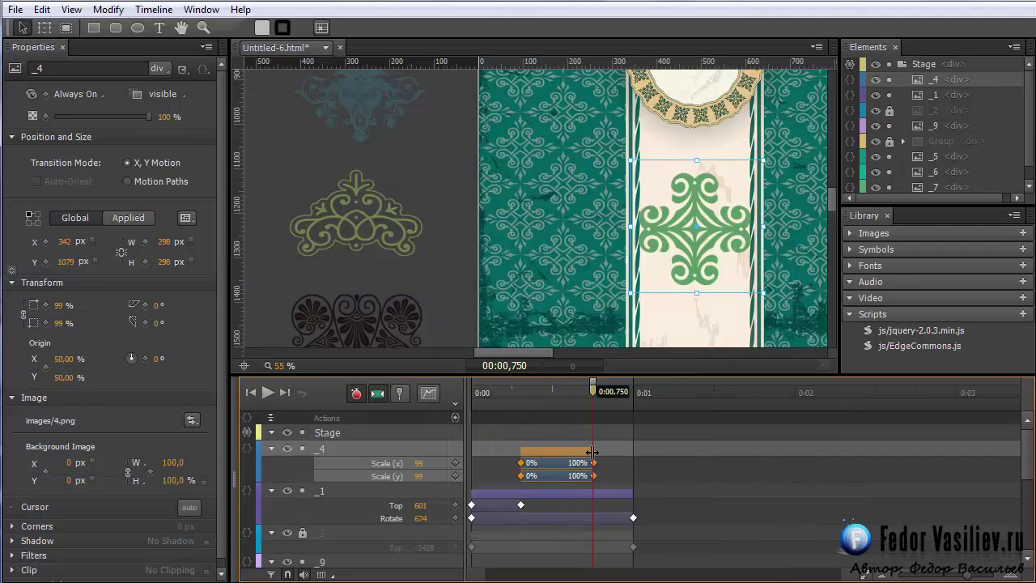
# Shorten image _4's scale transition to end at about 0:00.5, then reload the browser preview and scroll through it.
pyautogui.moveTo(593, 452); pyautogui.dragTo(557, 451)
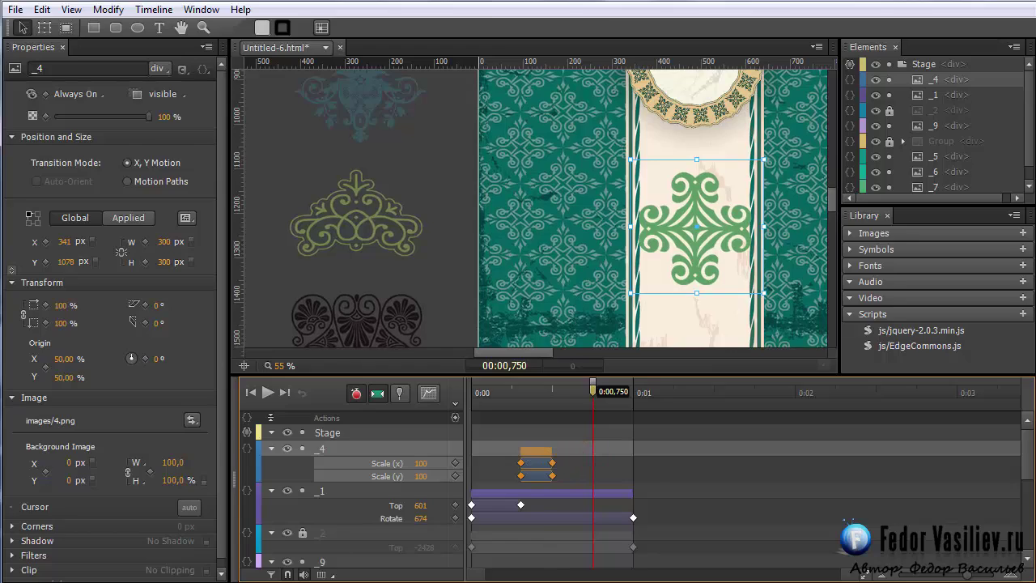
pyautogui.hotkey('ctrl', 'Return')
pyautogui.click(59, 17)
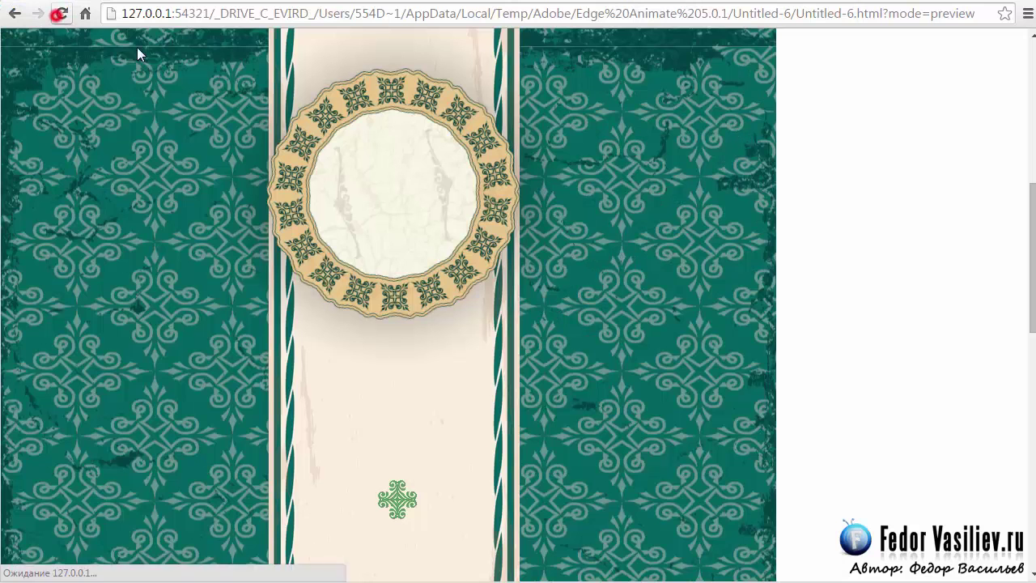
pyautogui.click(1032, 56)
pyautogui.moveTo(1031, 51); pyautogui.dragTo(1033, 281)
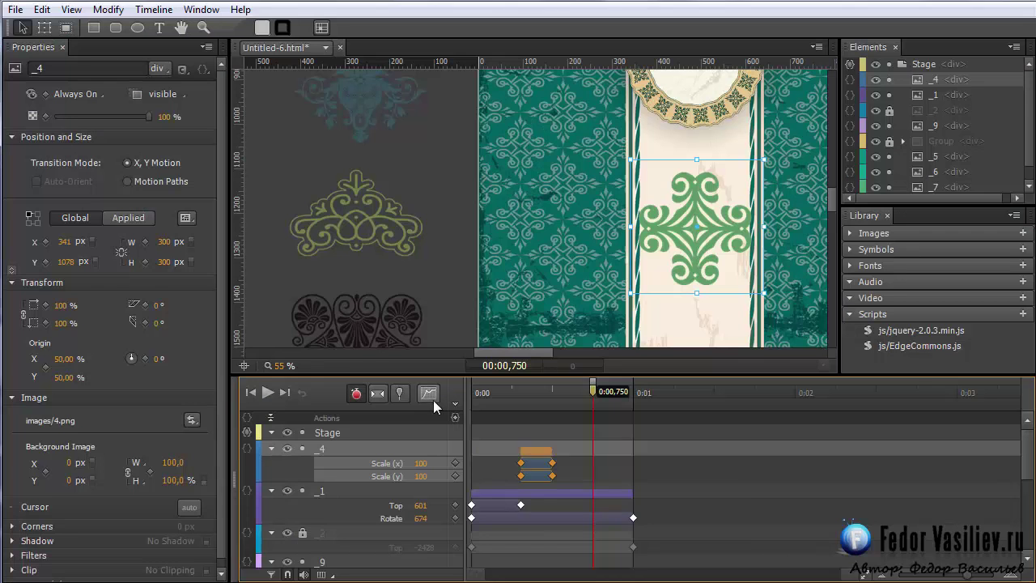
# Change the easing of image _4's scale transition to Linear and move the playhead to 0:00.710.
pyautogui.click(429, 394)
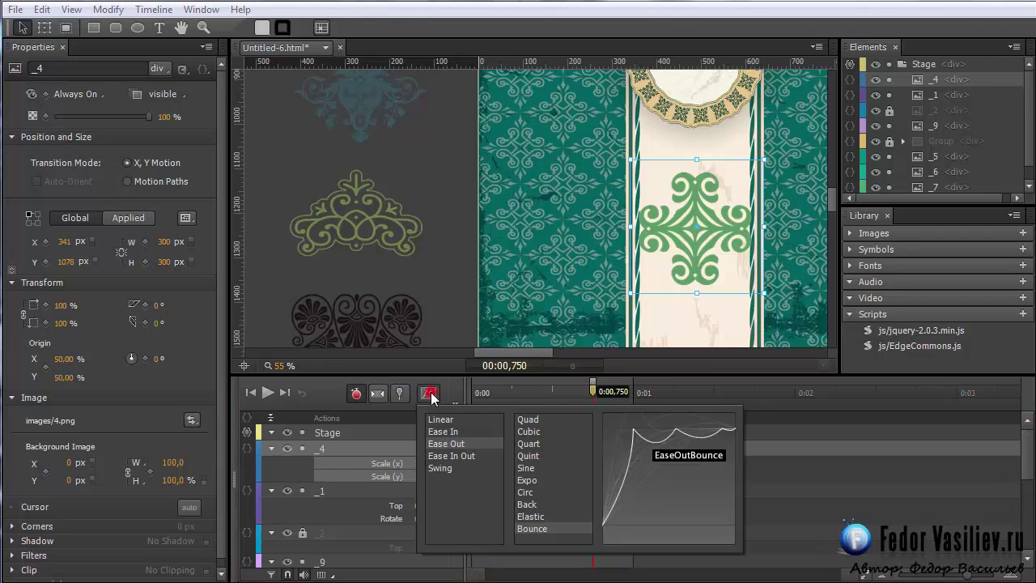
pyautogui.click(437, 420)
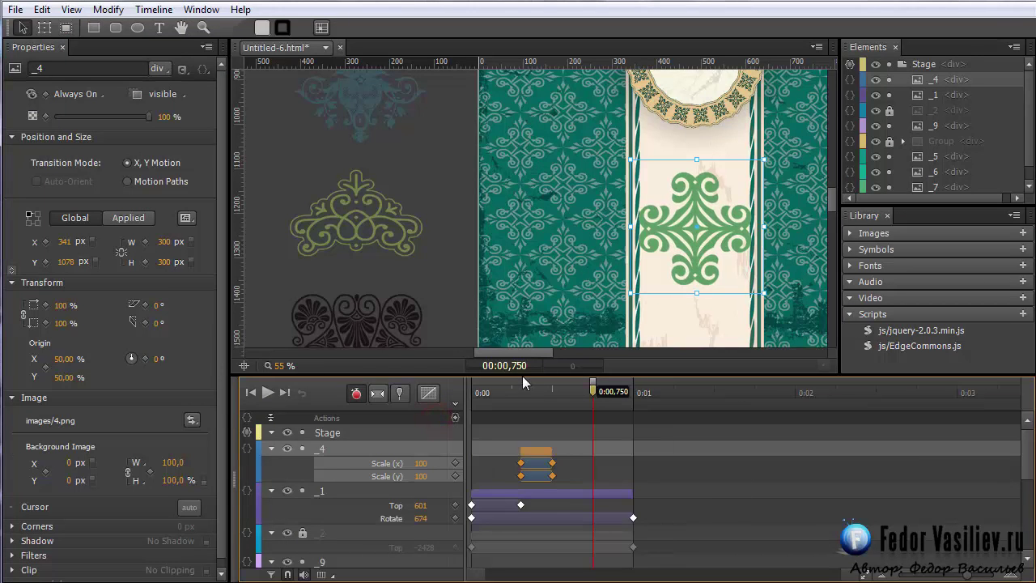
pyautogui.moveTo(593, 391)
pyautogui.mouseDown()
pyautogui.moveTo(627, 393)
pyautogui.moveTo(587, 398)
pyautogui.mouseUp()
# Place image _8 just outside the stage's left edge at X -310, Y 1504 and bring it above _4 in the element order.
pyautogui.moveTo(518, 349)
pyautogui.mouseDown()
pyautogui.moveTo(536, 350)
pyautogui.moveTo(522, 351)
pyautogui.mouseUp()
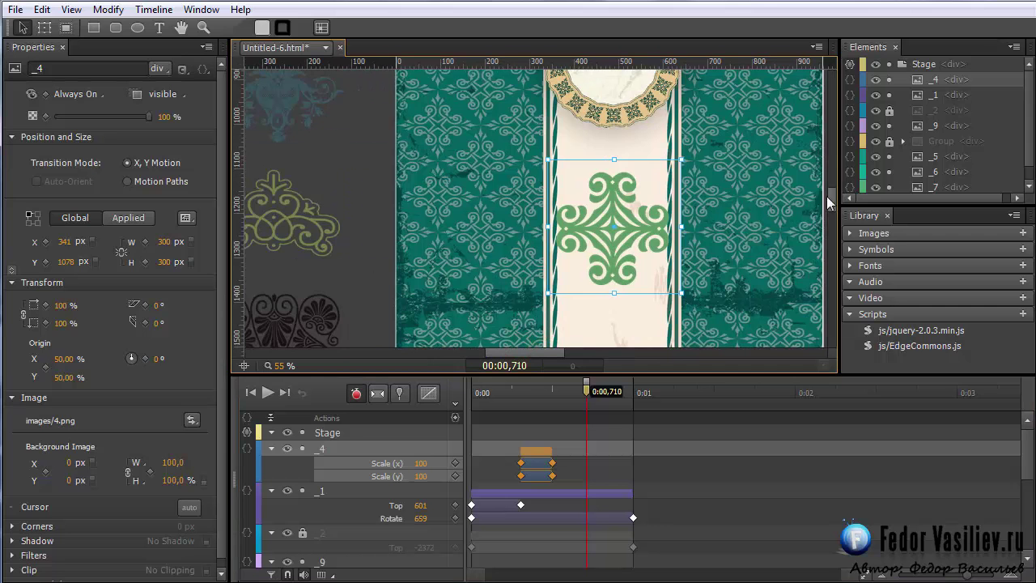
pyautogui.moveTo(832, 203); pyautogui.dragTo(833, 216)
pyautogui.click(273, 204)
pyautogui.moveTo(292, 199); pyautogui.dragTo(332, 243)
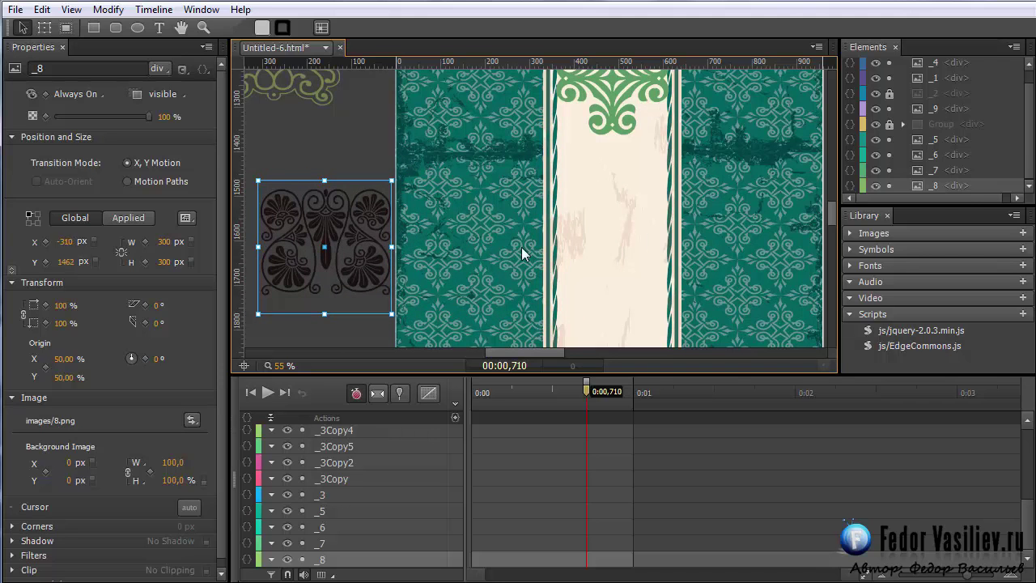
pyautogui.moveTo(925, 185); pyautogui.dragTo(915, 81)
pyautogui.moveTo(302, 269)
pyautogui.mouseDown()
pyautogui.moveTo(441, 291)
pyautogui.moveTo(301, 286)
pyautogui.mouseUp()
pyautogui.moveTo(503, 354); pyautogui.dragTo(499, 355)
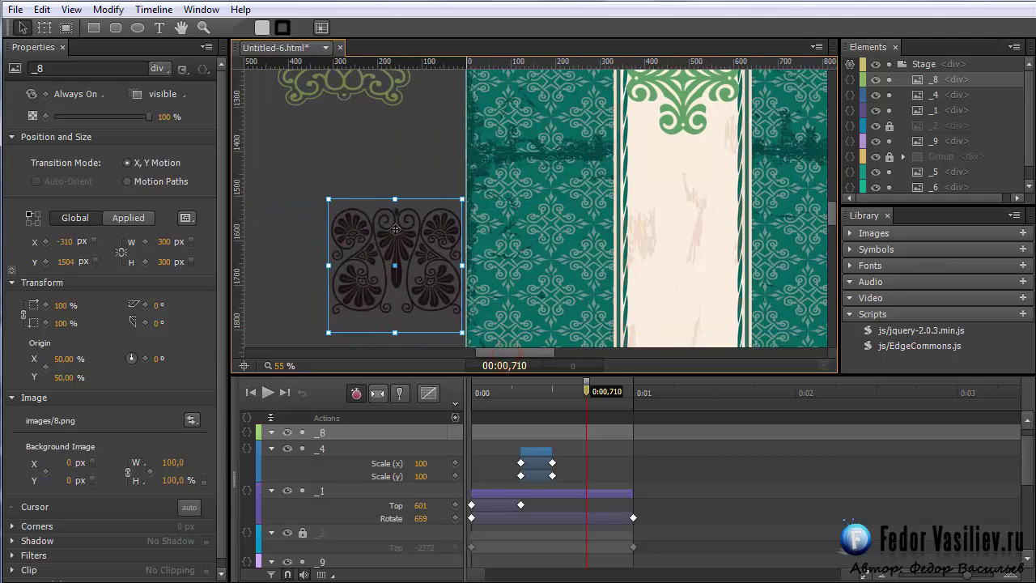
# Move image _9 down the page to just outside the stage's right edge at X 974, Y 1471.
pyautogui.scroll(10, 396, 229)
pyautogui.click(272, 185)
pyautogui.moveTo(262, 174); pyautogui.dragTo(867, 306)
pyautogui.moveTo(833, 171); pyautogui.dragTo(835, 219)
pyautogui.moveTo(530, 352); pyautogui.dragTo(550, 355)
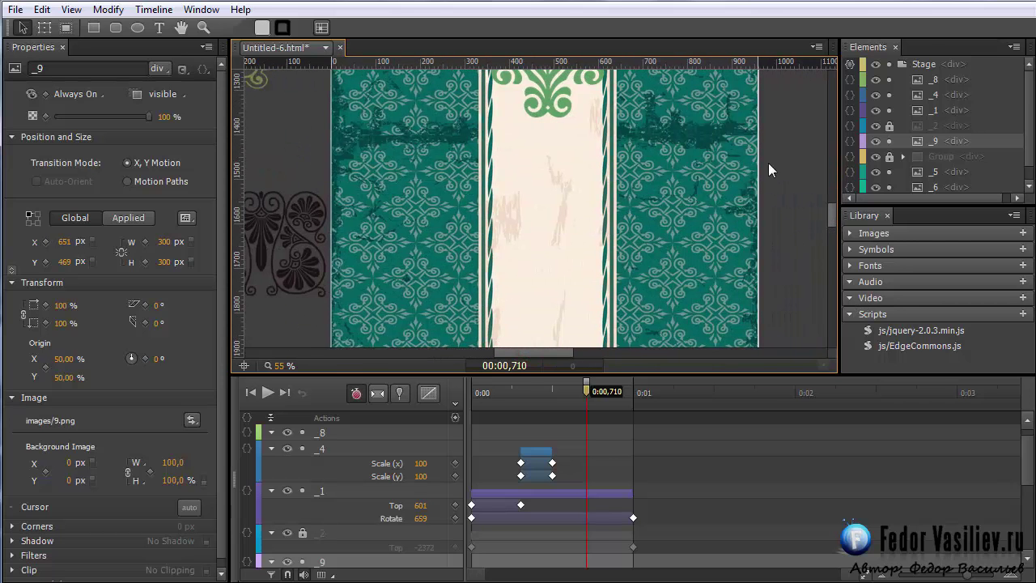
pyautogui.moveTo(830, 222); pyautogui.dragTo(826, 185)
pyautogui.moveTo(717, 163); pyautogui.dragTo(712, 295)
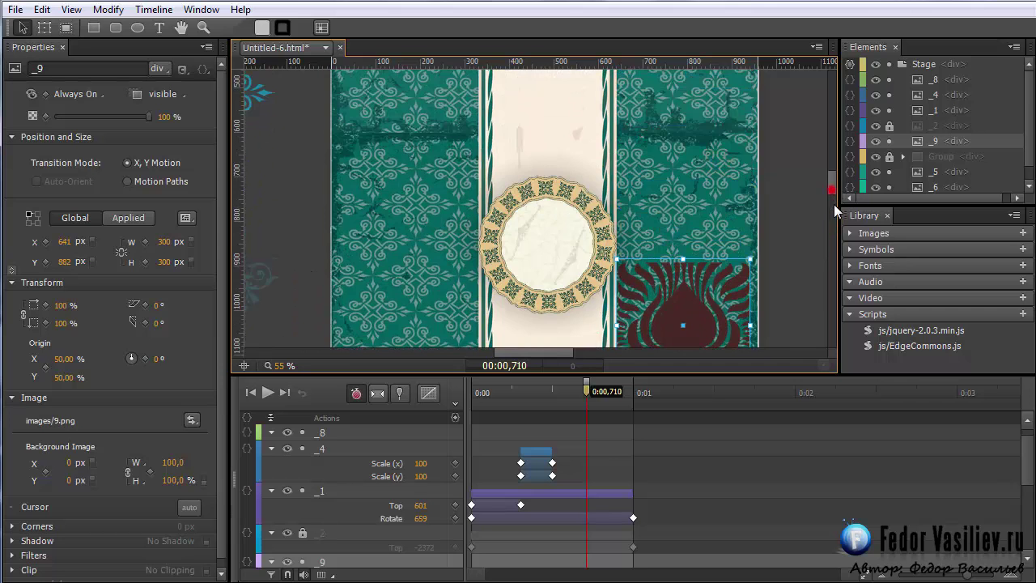
pyautogui.moveTo(833, 204); pyautogui.dragTo(832, 221)
pyautogui.scroll(4, 784, 187)
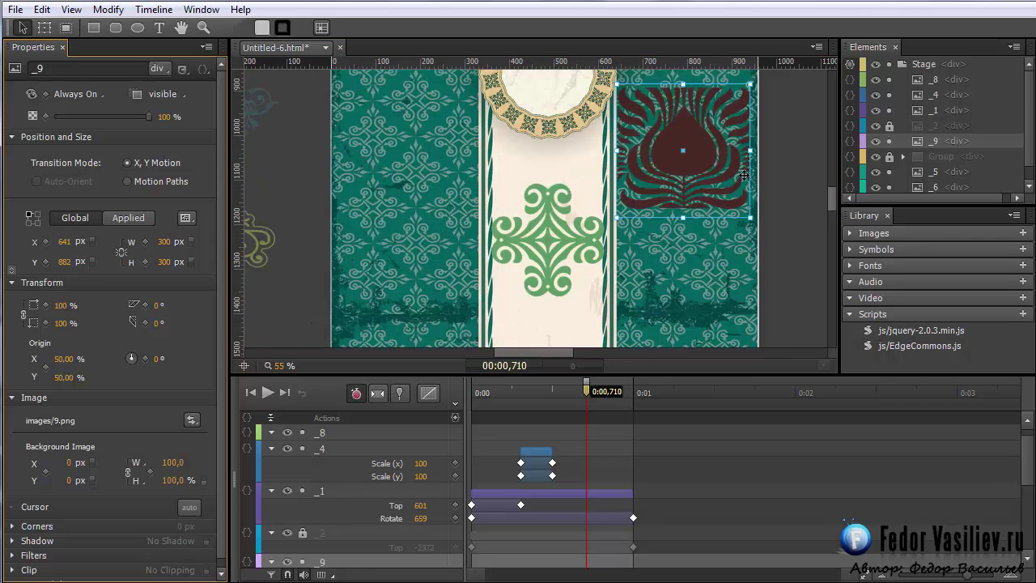
pyautogui.moveTo(712, 152); pyautogui.dragTo(772, 341)
pyautogui.moveTo(833, 190); pyautogui.dragTo(832, 216)
pyautogui.moveTo(719, 174); pyautogui.dragTo(809, 244)
# With Auto-Transition Mode on and the Pin at 0:00.710, animate image _8 onto the stage to X 19 at 0:01.
pyautogui.click(273, 232)
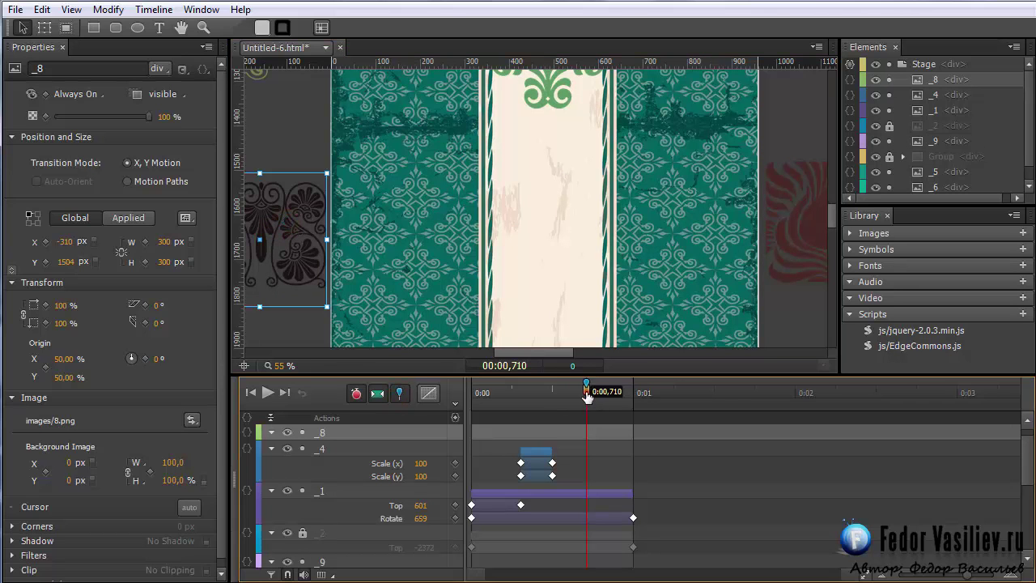
pyautogui.moveTo(588, 397); pyautogui.dragTo(634, 393)
pyautogui.moveTo(283, 261); pyautogui.dragTo(424, 271)
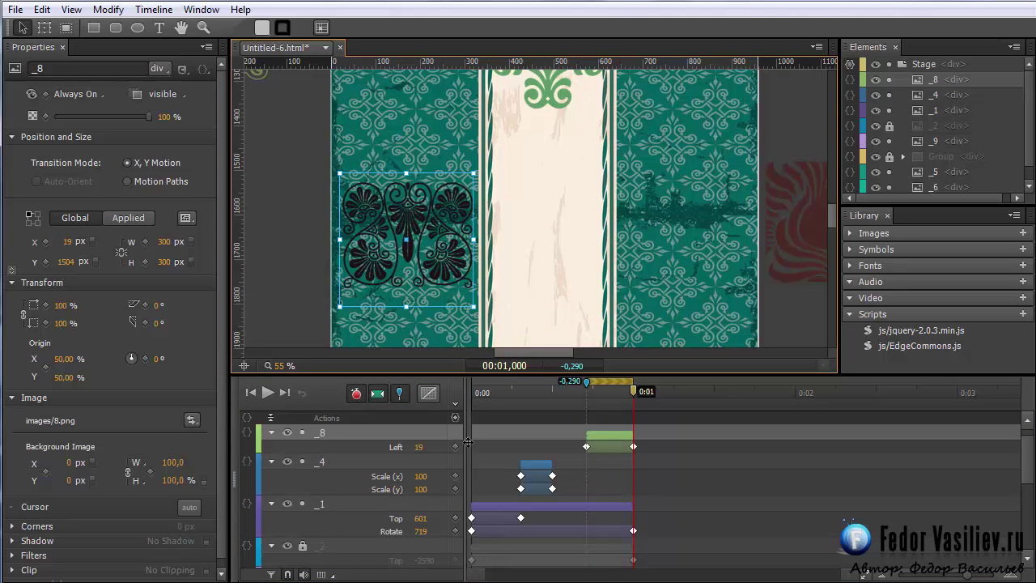
# Animate image _9 onto the stage to X 658, Y 1493 at 0:01 and turn the Pin off.
pyautogui.click(797, 231)
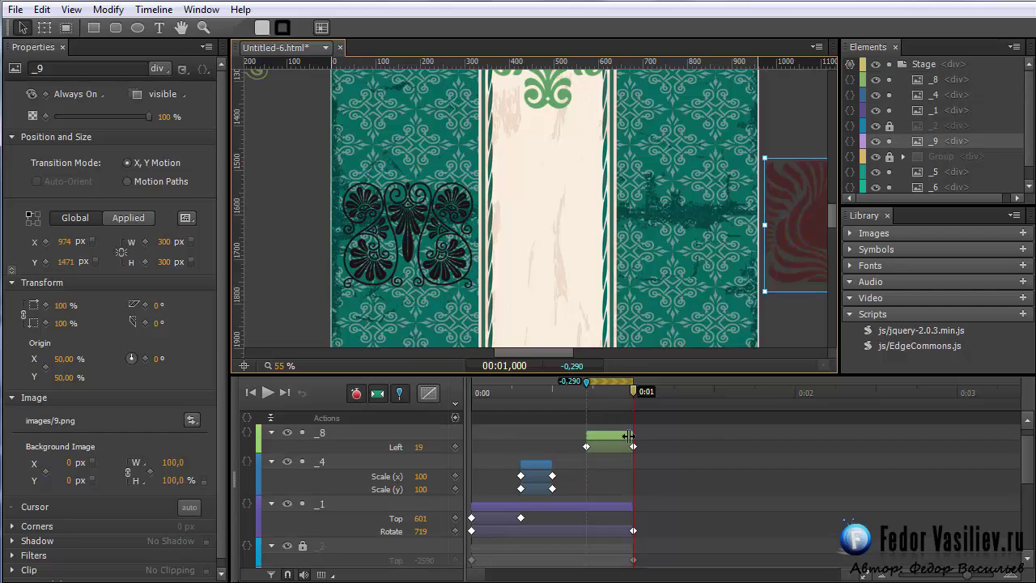
pyautogui.moveTo(805, 250); pyautogui.dragTo(664, 259)
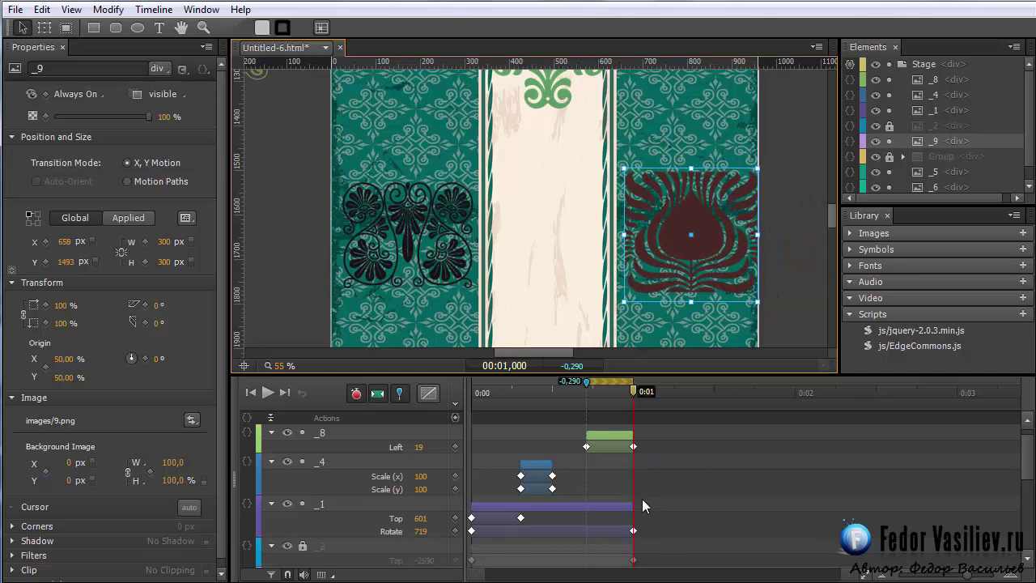
pyautogui.moveTo(1024, 458)
pyautogui.mouseDown()
pyautogui.moveTo(1024, 498)
pyautogui.moveTo(1021, 455)
pyautogui.mouseUp()
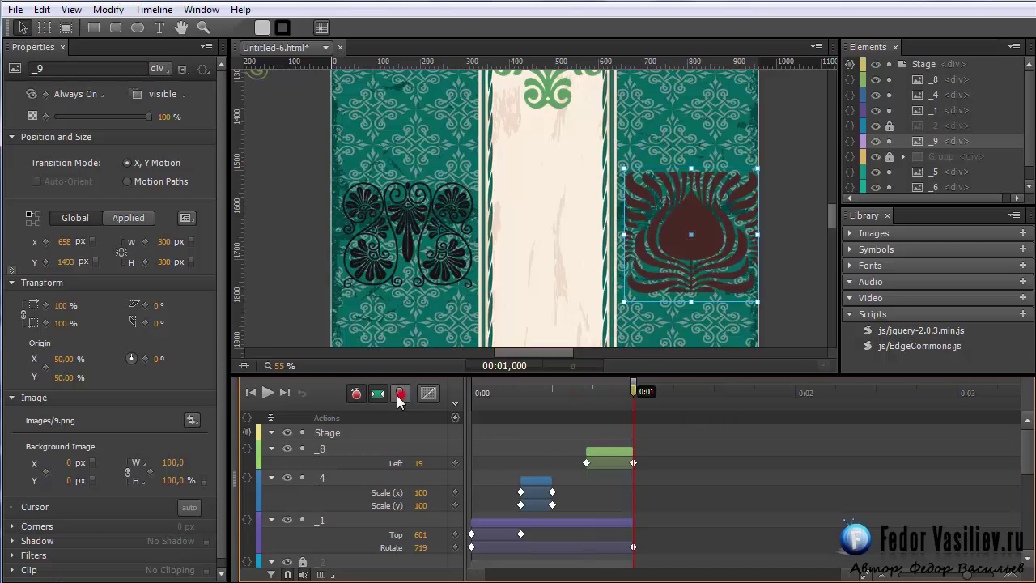
# Reload the browser preview and scroll down to check when images _8 and _9 slide in.
pyautogui.hotkey('ctrl', 'Return')
pyautogui.click(62, 16)
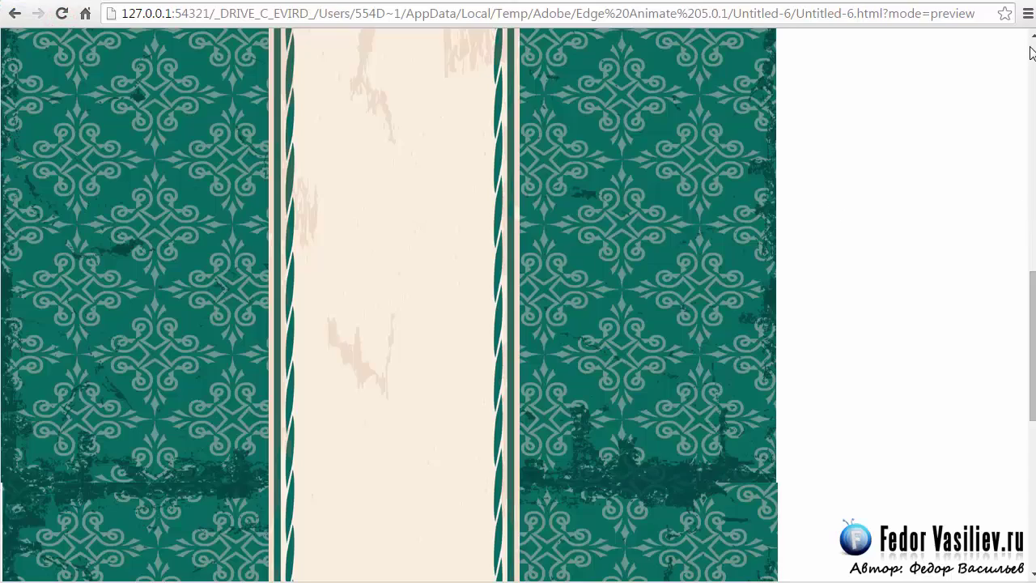
pyautogui.click(1031, 47)
pyautogui.moveTo(1032, 64); pyautogui.dragTo(1001, 377)
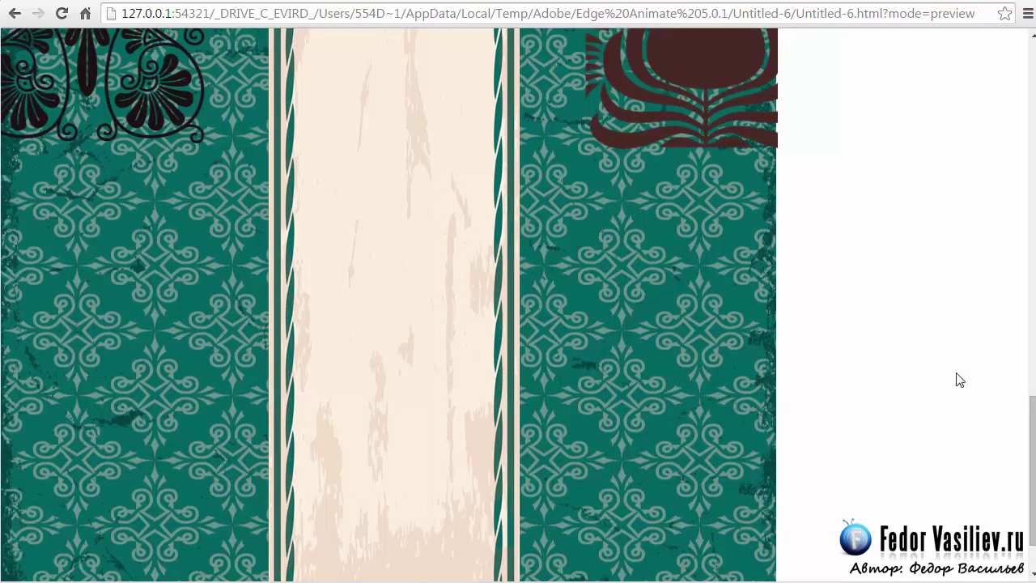
pyautogui.moveTo(1034, 419)
pyautogui.mouseDown()
pyautogui.moveTo(1032, 368)
pyautogui.moveTo(1031, 436)
pyautogui.mouseUp()
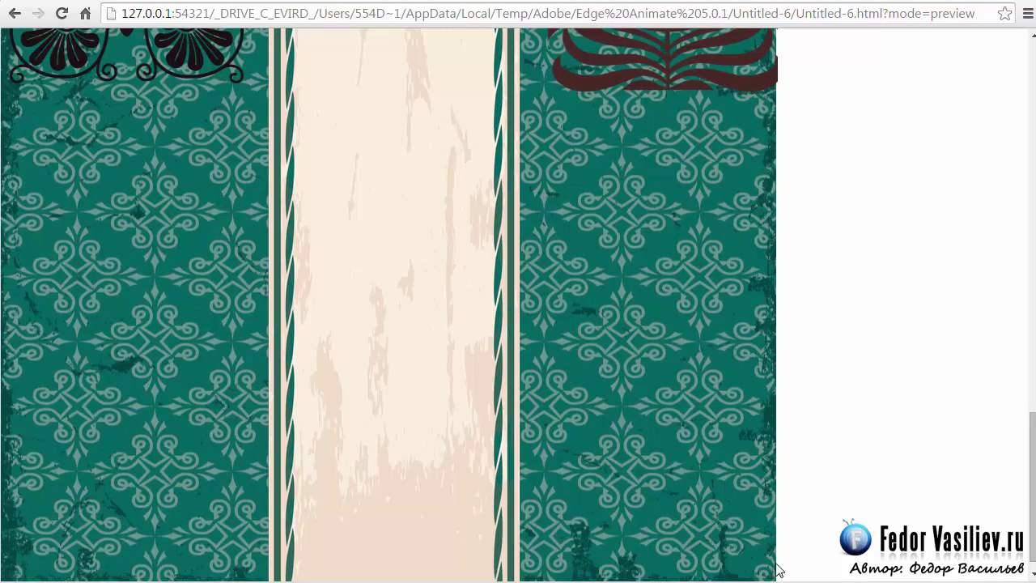
# Shift the position transitions of images _9 and _8 earlier to run from about 0:00.3 to 0:00.6.
pyautogui.moveTo(1024, 501); pyautogui.dragTo(1024, 477)
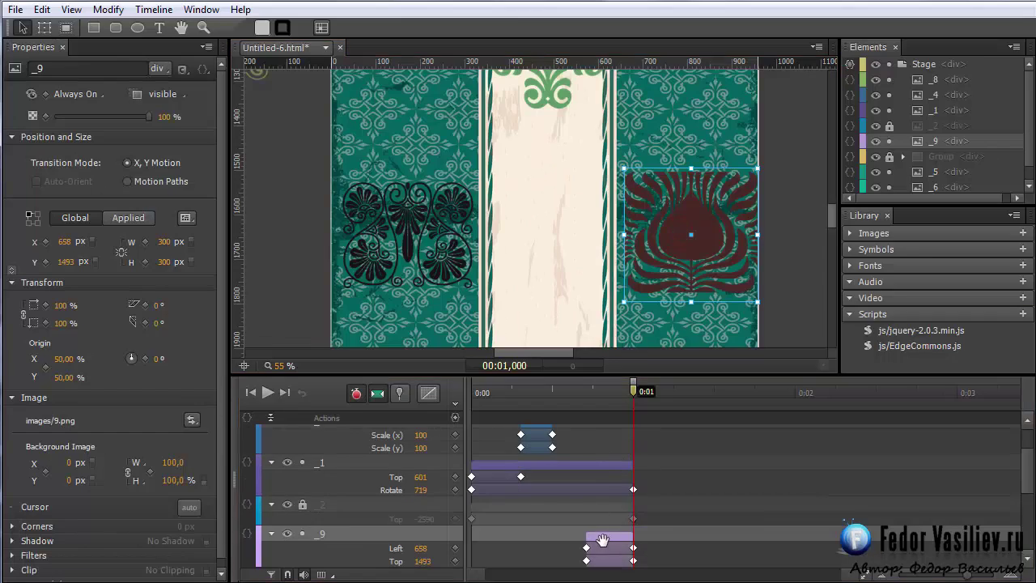
pyautogui.click(607, 541)
pyautogui.moveTo(607, 539); pyautogui.dragTo(547, 537)
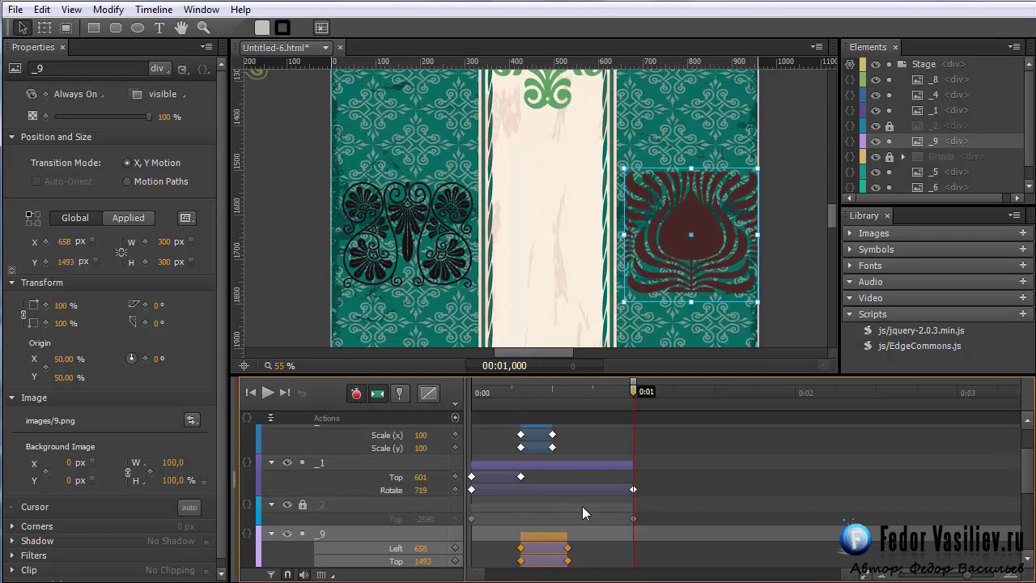
pyautogui.scroll(3, 582, 506)
pyautogui.click(373, 235)
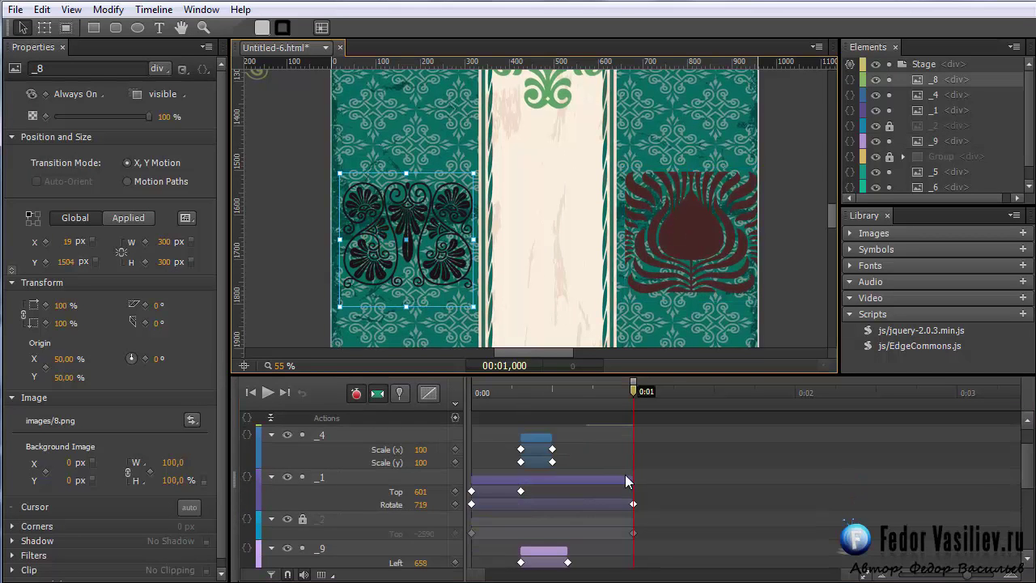
pyautogui.moveTo(611, 455); pyautogui.dragTo(548, 455)
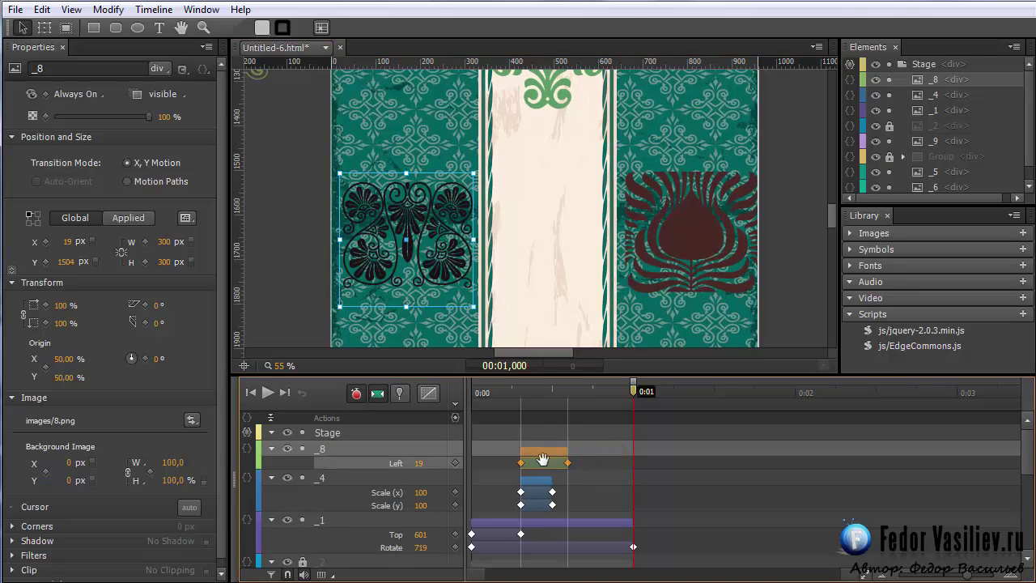
pyautogui.scroll(-1, 468, 503)
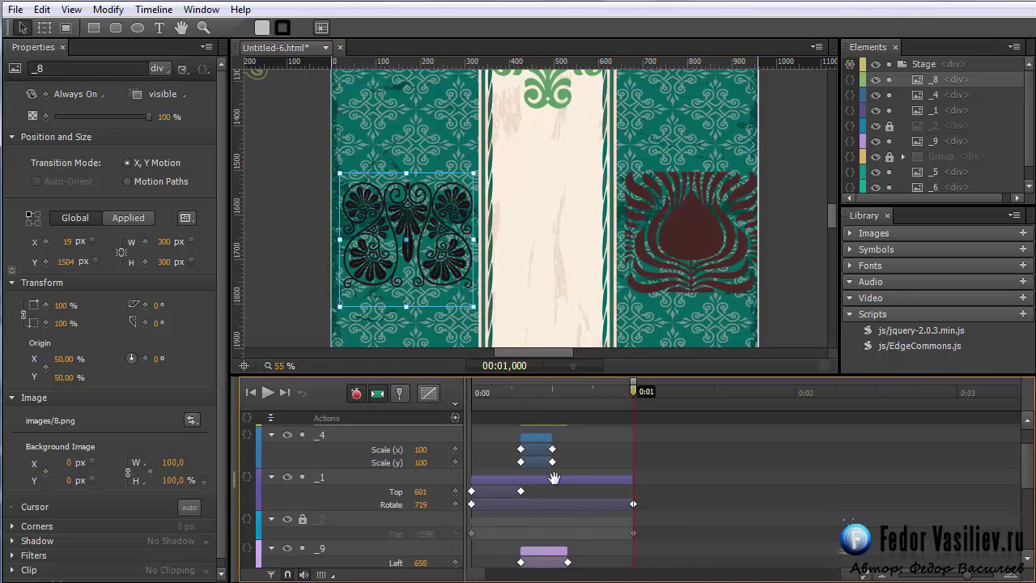
# Reload the browser preview, scroll down to check the earlier slide-in of both side ornaments, and return to image _8 in Edge Animate.
pyautogui.hotkey('ctrl', 'Return')
pyautogui.click(65, 13)
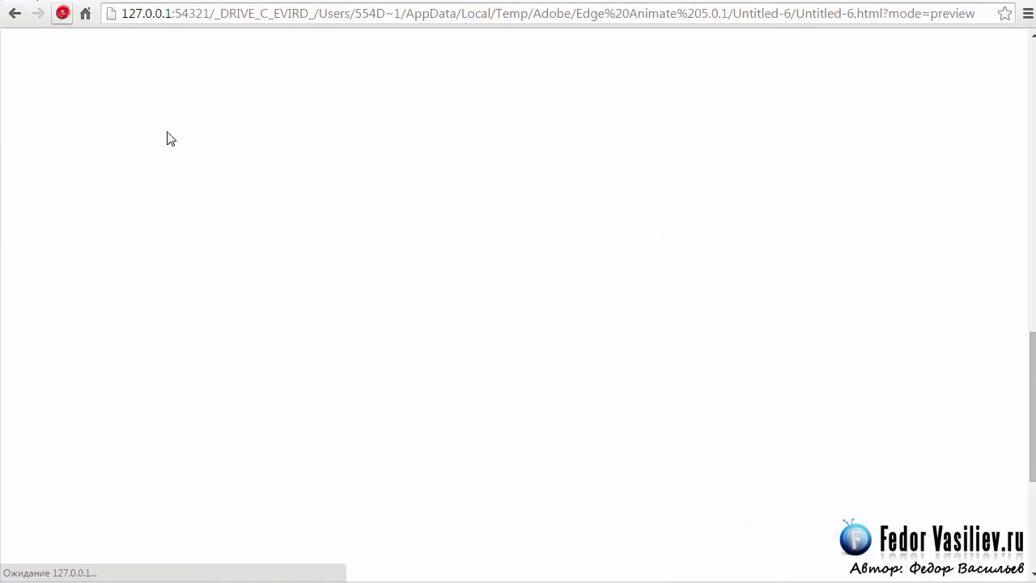
pyautogui.moveTo(1033, 413); pyautogui.dragTo(1032, 81)
pyautogui.moveTo(1032, 121); pyautogui.dragTo(1032, 395)
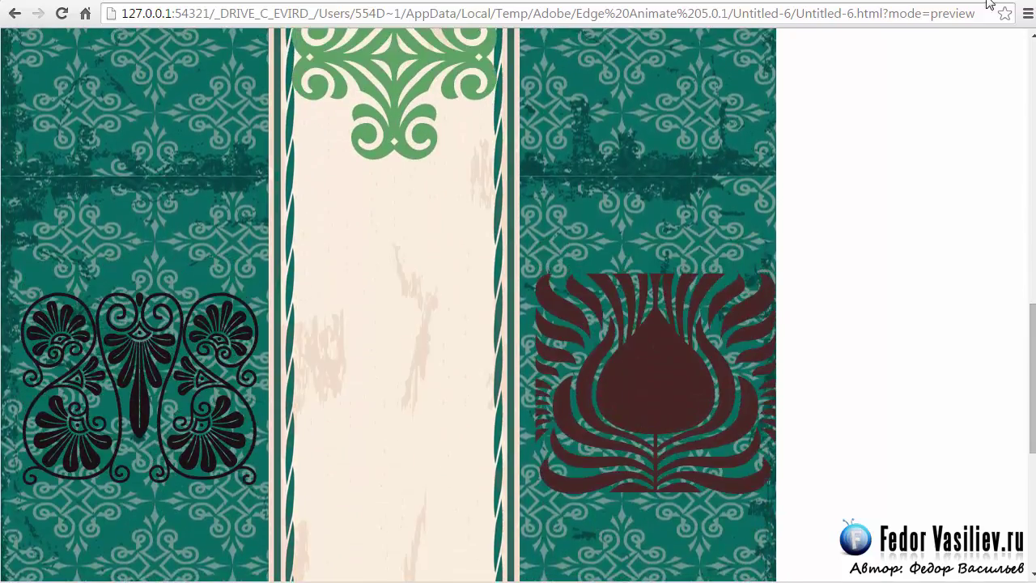
pyautogui.click(976, 1)
pyautogui.click(420, 256)
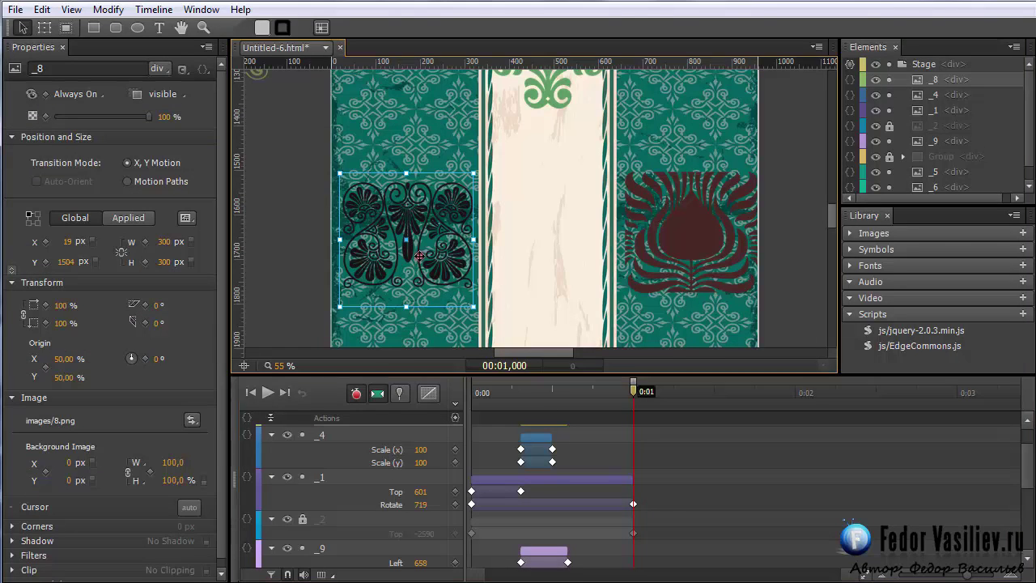
# Shift the position transitions of images _9 and _8 later so both run from about 0:00.54 to 0:00.83.
pyautogui.keyDown('shift'); pyautogui.click(692, 268); pyautogui.keyUp('shift')
pyautogui.scroll(-3, 620, 518)
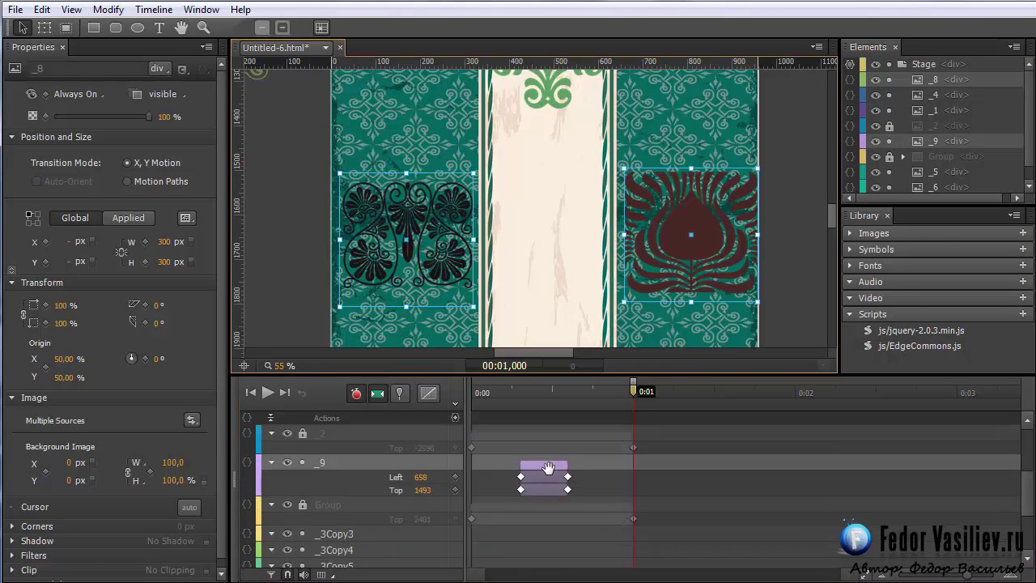
pyautogui.moveTo(548, 467); pyautogui.dragTo(586, 472)
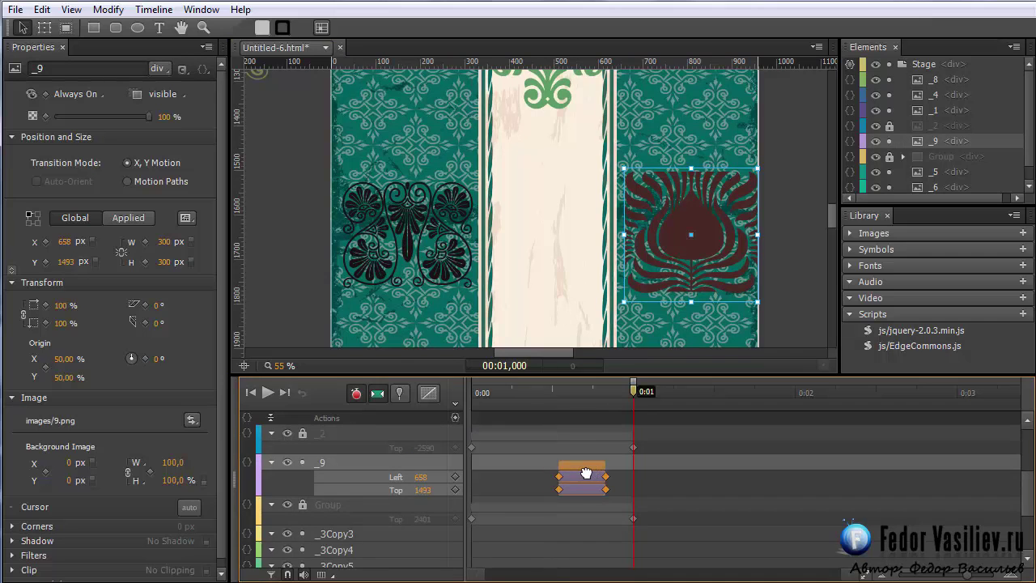
pyautogui.scroll(4, 581, 472)
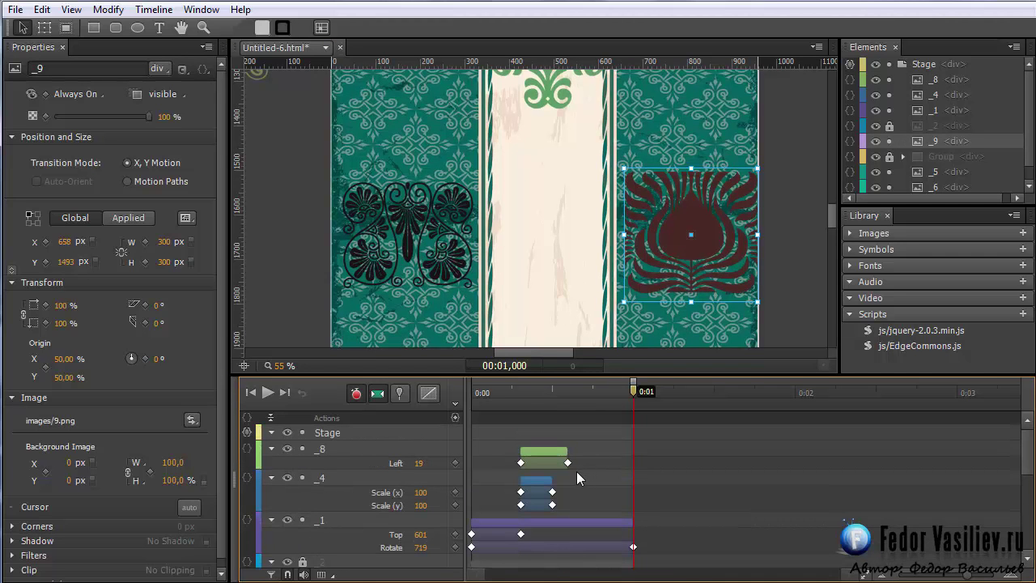
pyautogui.click(705, 265)
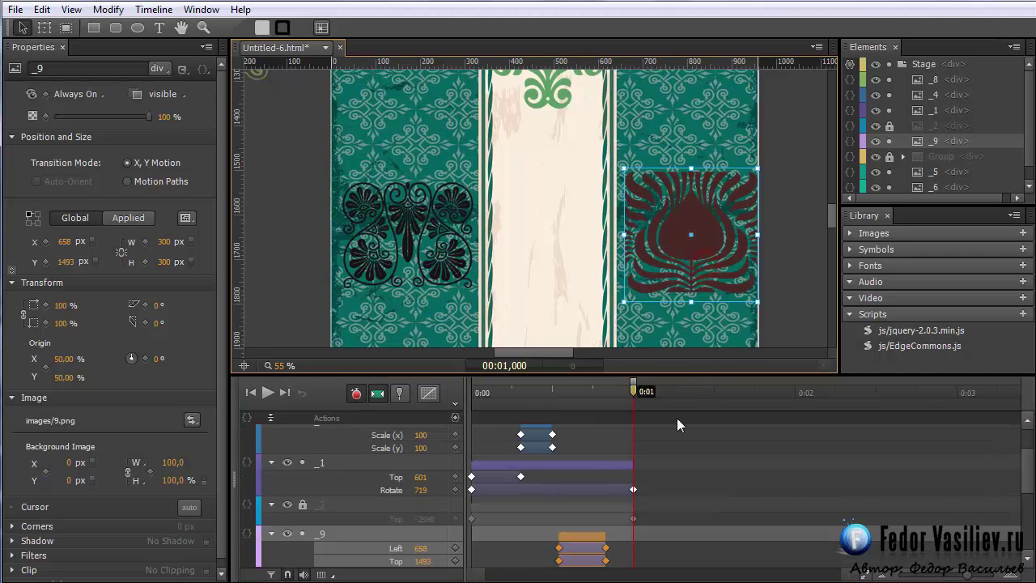
pyautogui.click(434, 251)
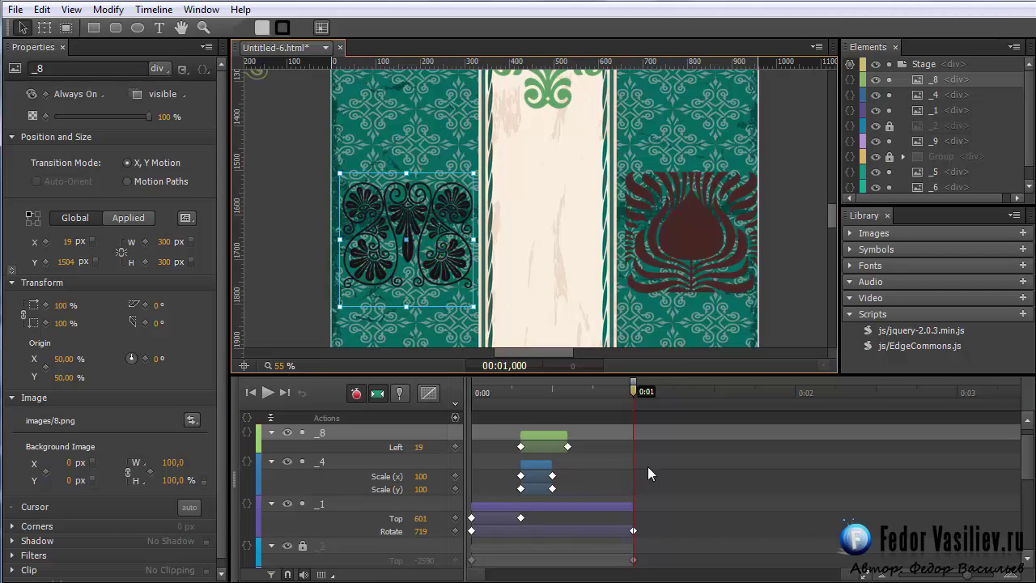
pyautogui.moveTo(1026, 467); pyautogui.dragTo(1031, 495)
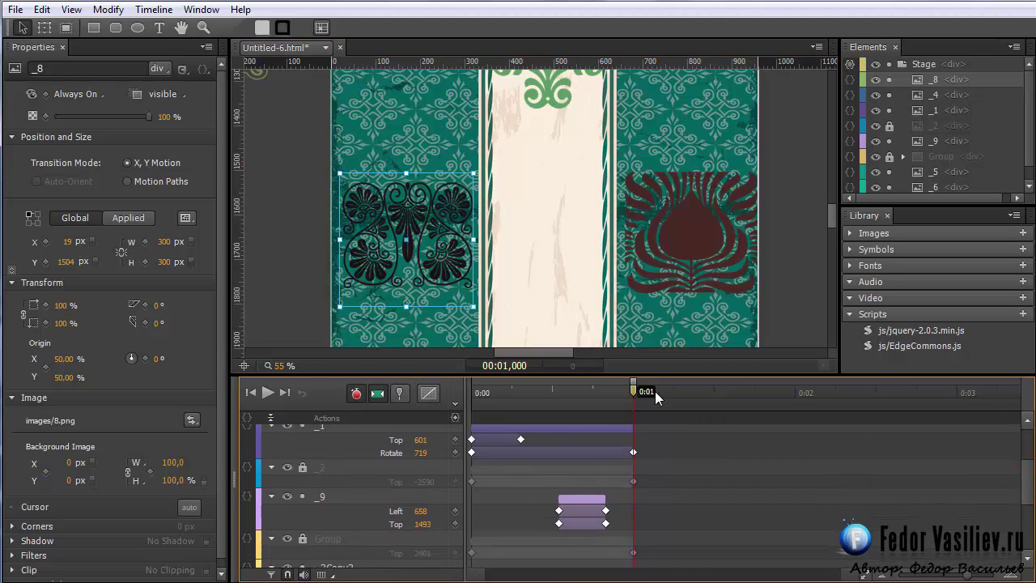
pyautogui.moveTo(635, 390); pyautogui.dragTo(605, 390)
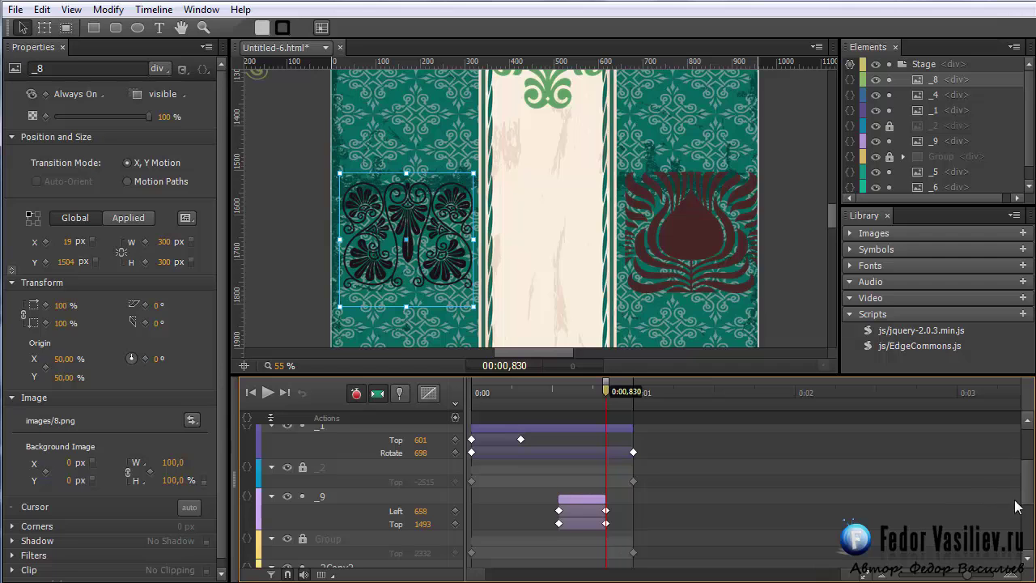
pyautogui.moveTo(1032, 500); pyautogui.dragTo(1029, 494)
pyautogui.scroll(1, 1026, 476)
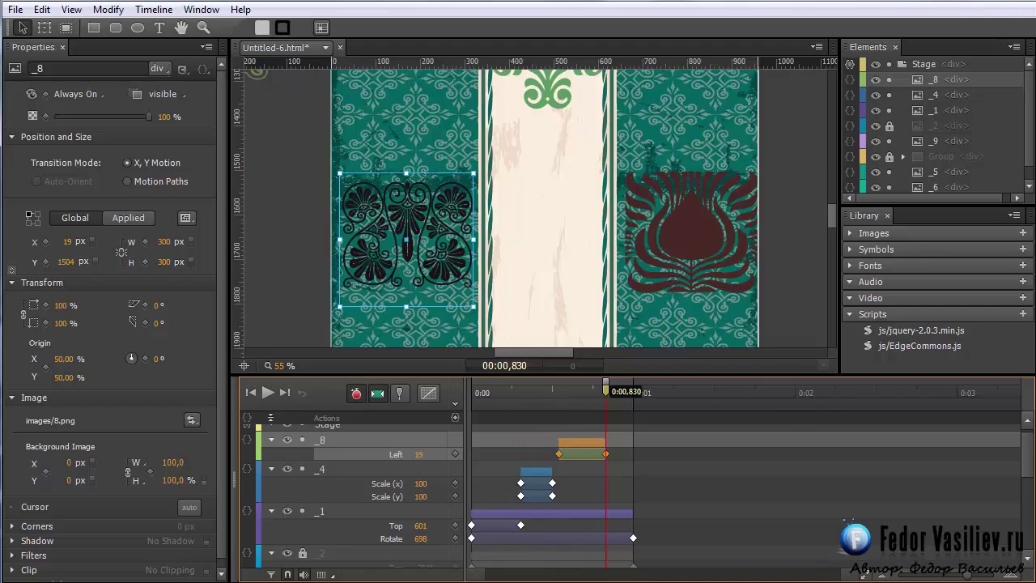
# Reload the browser preview and scroll back and forth to check the later slide-in of images _8 and _9.
pyautogui.hotkey('alt', 'Tab')
pyautogui.click(71, 14)
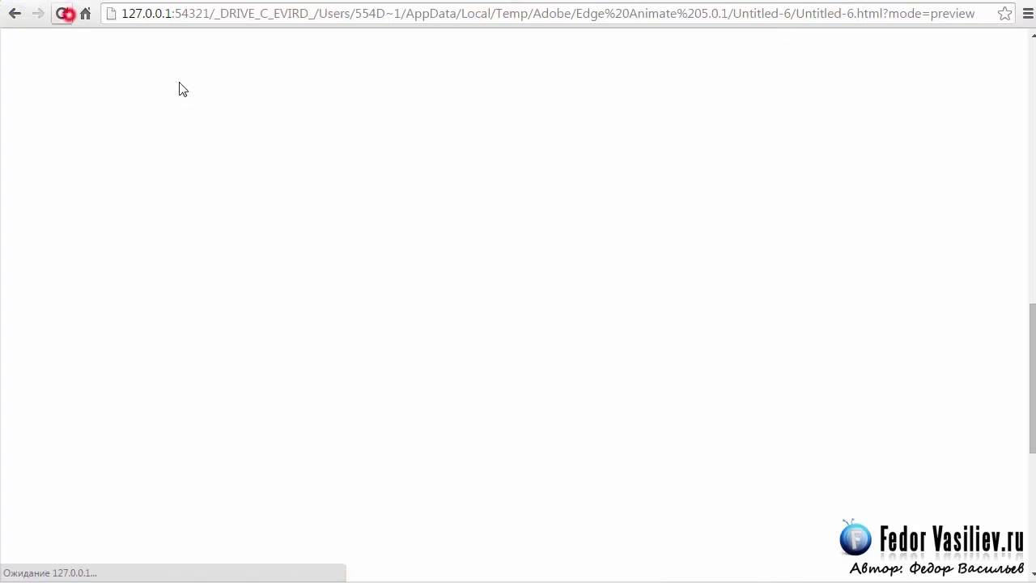
pyautogui.scroll(-7, 1021, 152)
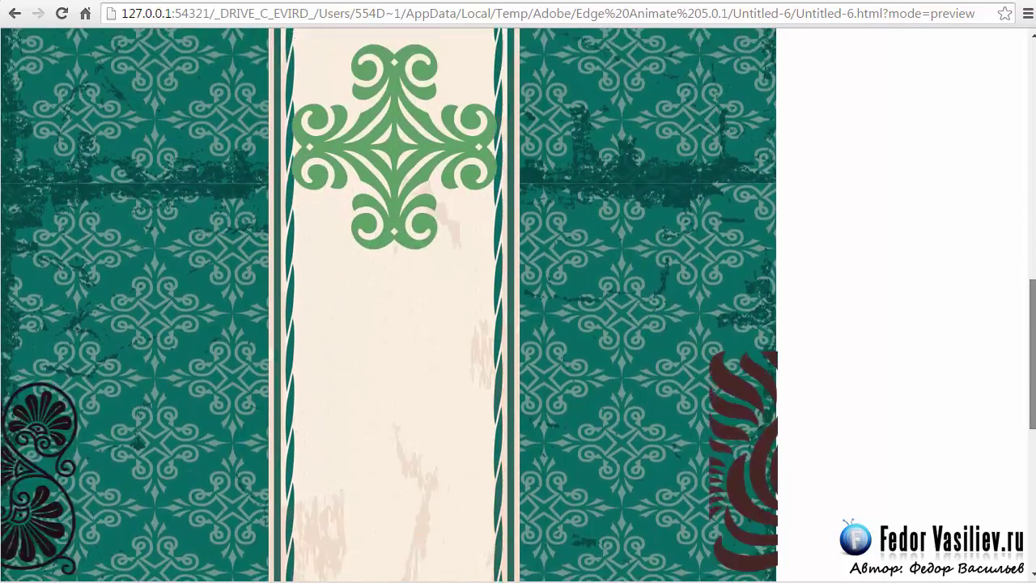
pyautogui.moveTo(1031, 293); pyautogui.dragTo(1004, 400)
pyautogui.scroll(3, 995, 324)
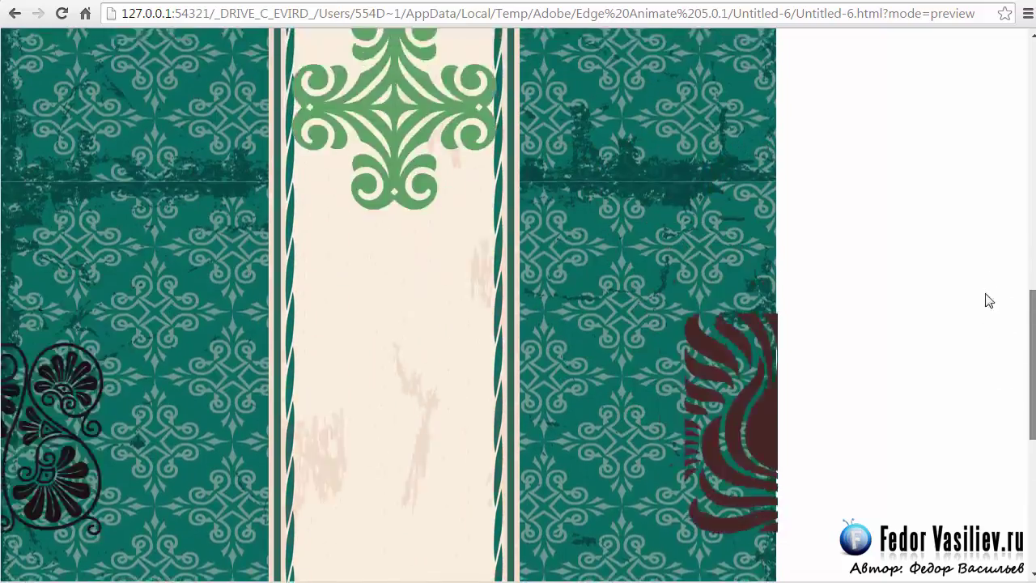
pyautogui.scroll(-4, 1006, 429)
pyautogui.scroll(3, 991, 340)
pyautogui.scroll(-4, 989, 320)
pyautogui.scroll(6, 994, 336)
pyautogui.scroll(-5, 995, 342)
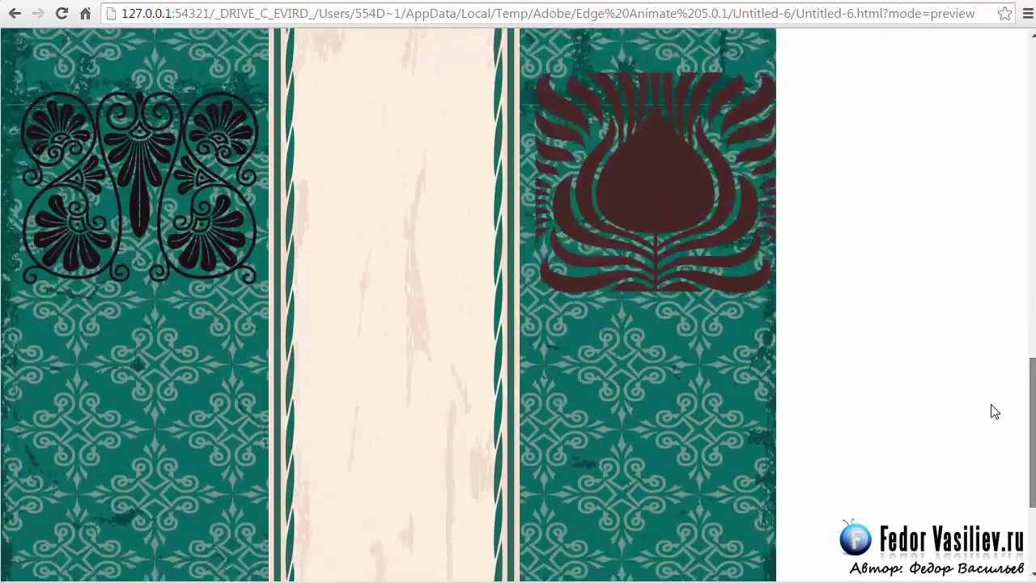
pyautogui.scroll(2, 990, 426)
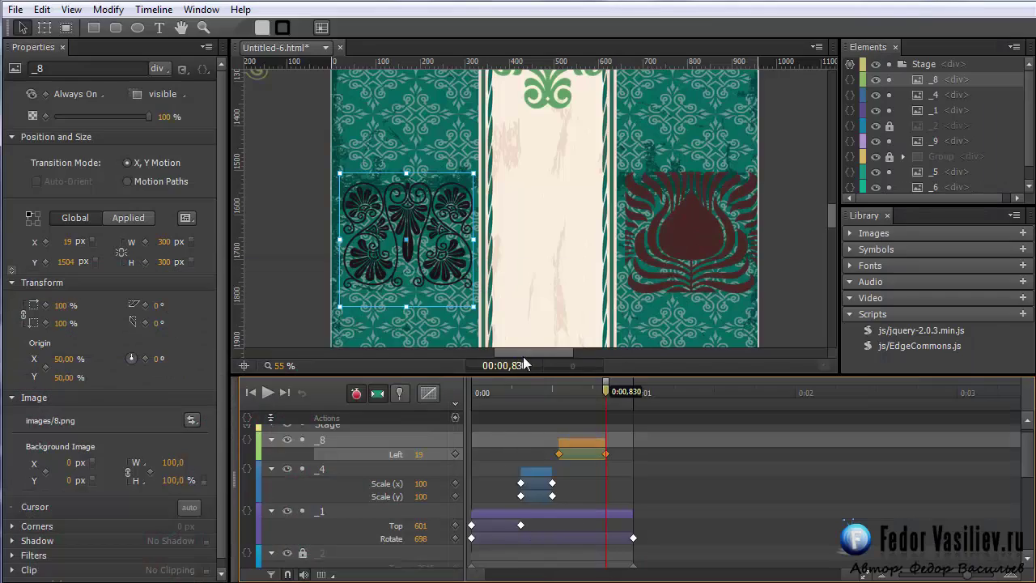
# In Edge Animate, bring image _5 to the top of the element order and place it beside the stage at X -354, Y 1378.
pyautogui.moveTo(526, 353); pyautogui.dragTo(498, 356)
pyautogui.scroll(5, 429, 262)
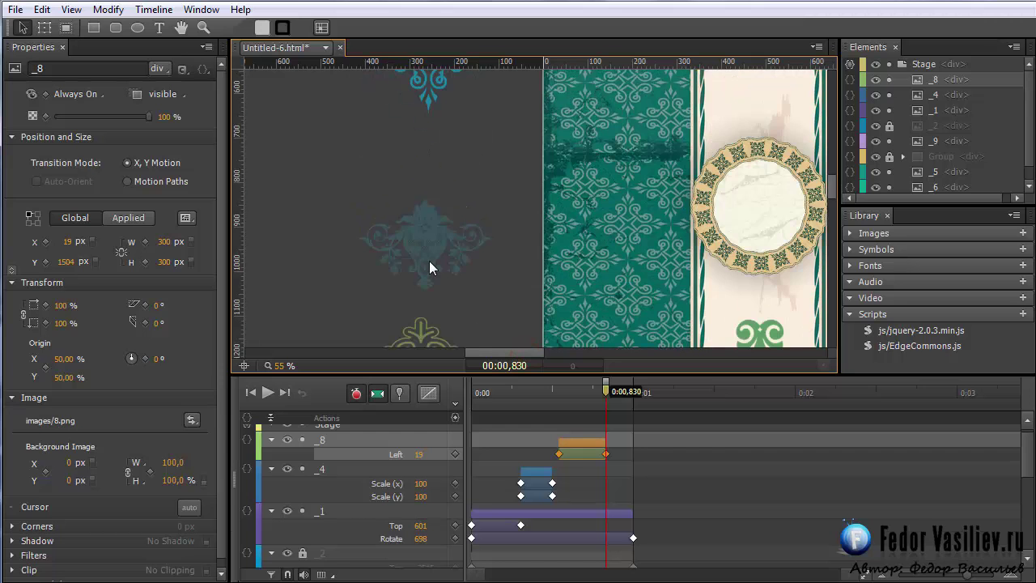
pyautogui.scroll(3, 429, 260)
pyautogui.click(426, 234)
pyautogui.scroll(-3, 414, 145)
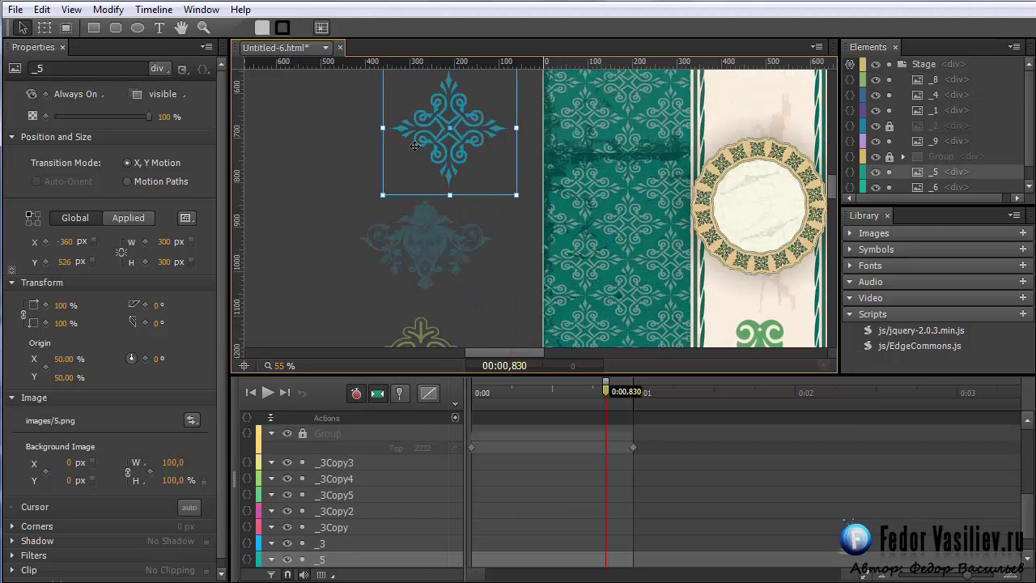
pyautogui.moveTo(550, 295); pyautogui.dragTo(507, 101)
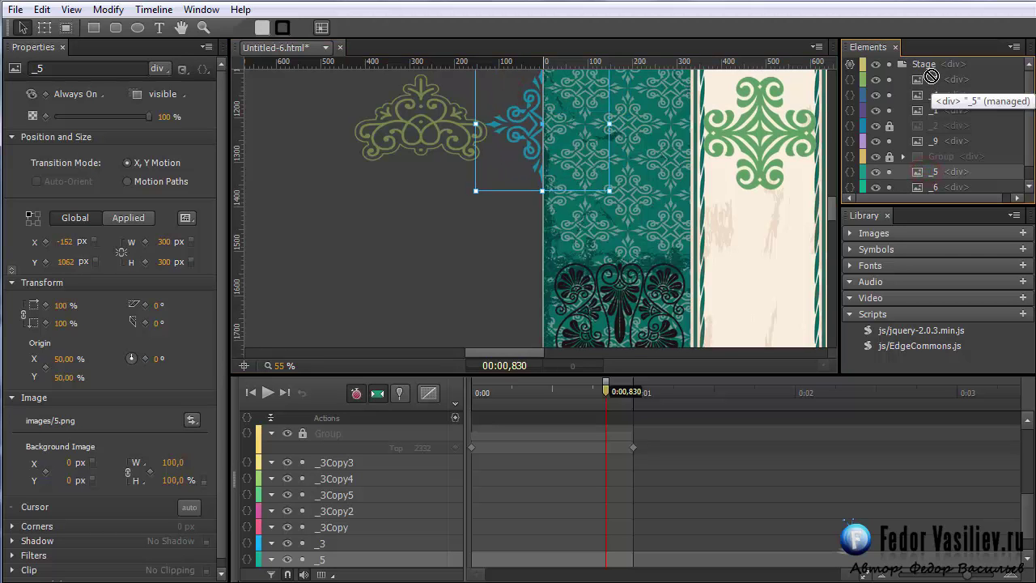
pyautogui.moveTo(527, 127); pyautogui.dragTo(437, 267)
pyautogui.scroll(-2, 336, 241)
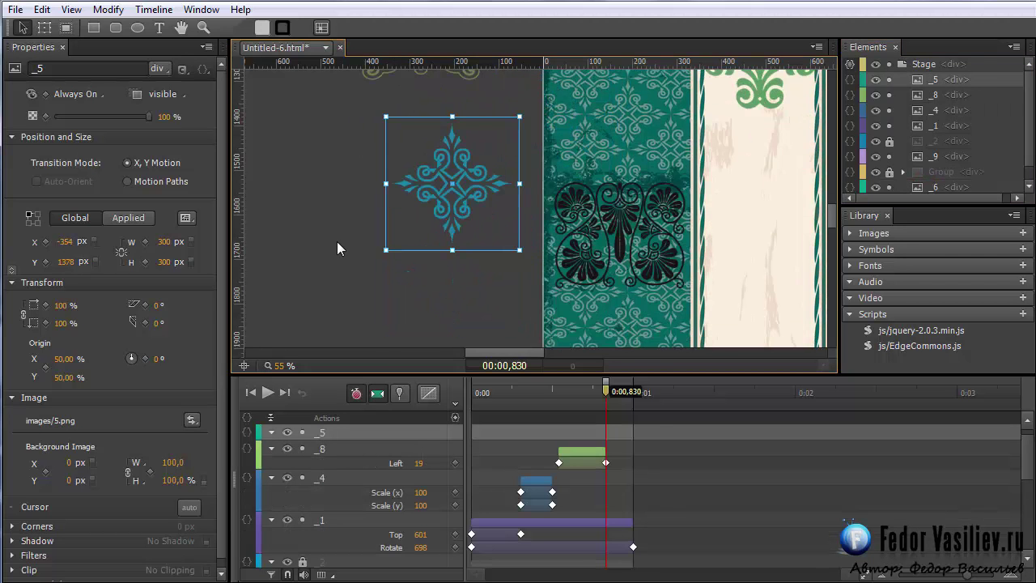
# Move image _5 just below the stage's lower edge, under the cream central strip, at X 341, Y 2414.
pyautogui.moveTo(521, 348); pyautogui.dragTo(544, 348)
pyautogui.moveTo(316, 282); pyautogui.dragTo(801, 199)
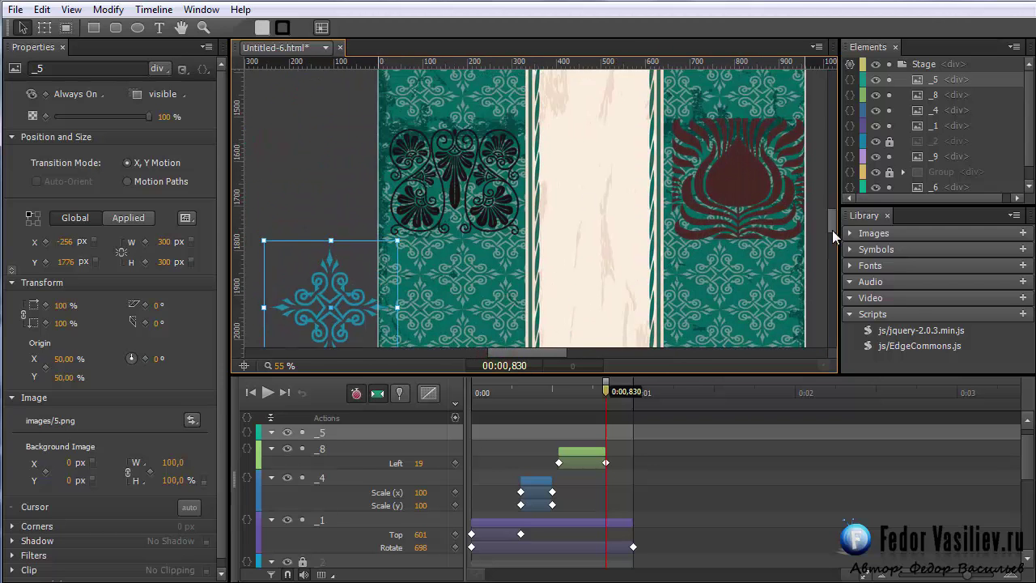
pyautogui.scroll(-4, 834, 235)
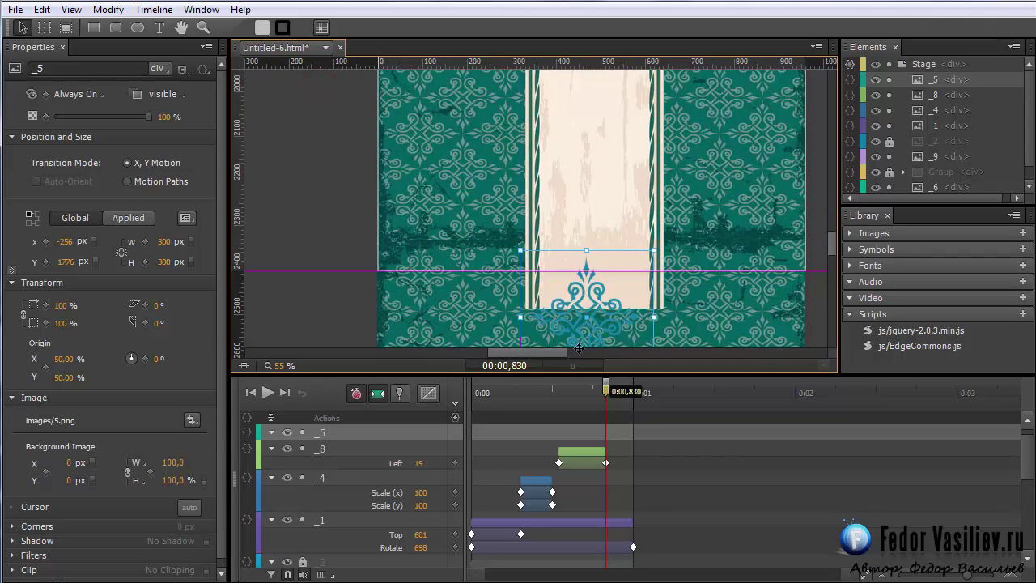
pyautogui.scroll(-2, 617, 180)
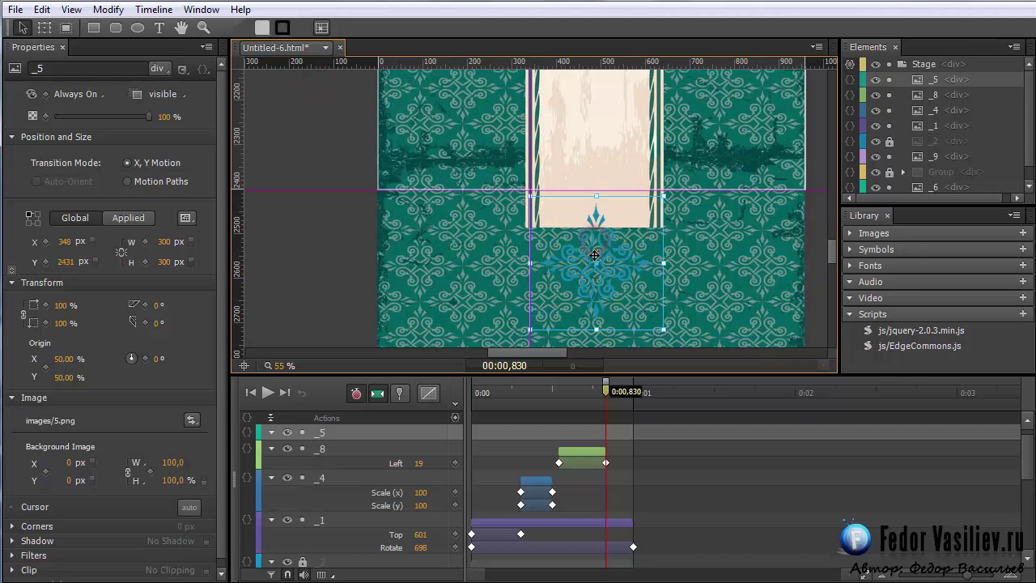
# Using the Pin, animate image _5 upward onto the stage to Y 1754 between 0:00.830 and 0:01.095.
pyautogui.moveTo(606, 390)
pyautogui.mouseDown()
pyautogui.moveTo(678, 390)
pyautogui.moveTo(608, 390)
pyautogui.mouseUp()
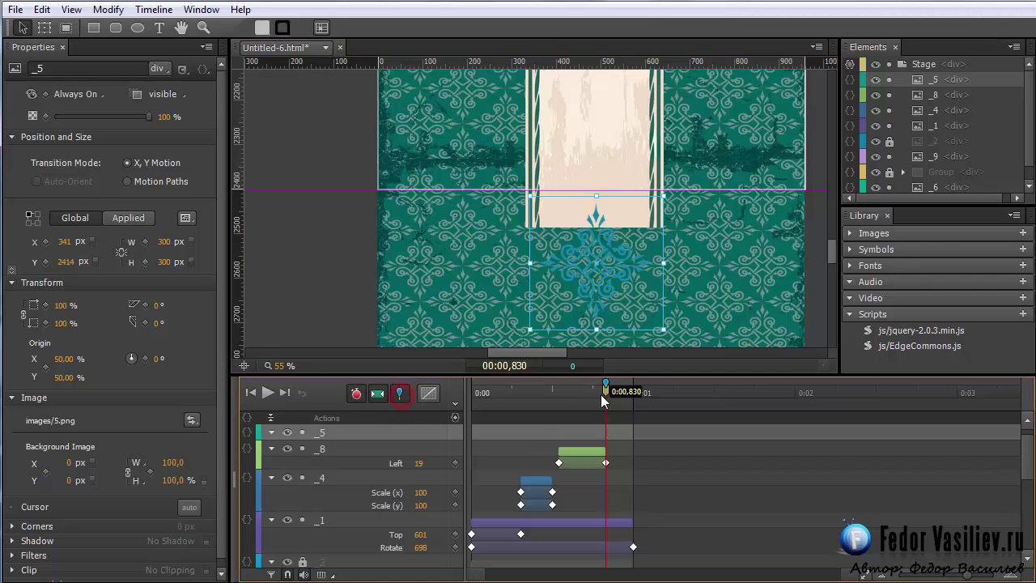
pyautogui.moveTo(609, 395); pyautogui.dragTo(648, 408)
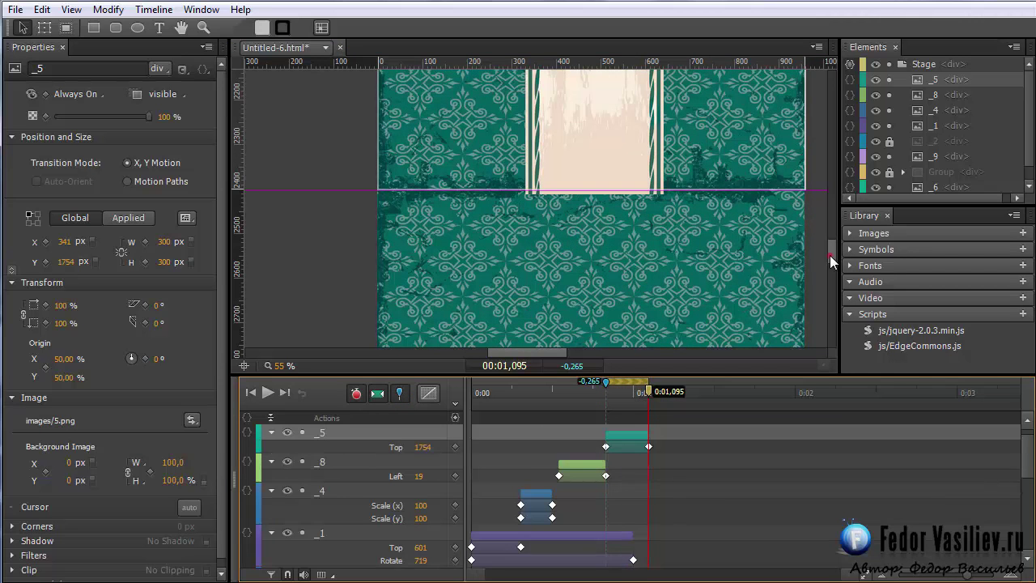
pyautogui.moveTo(830, 256); pyautogui.dragTo(831, 217)
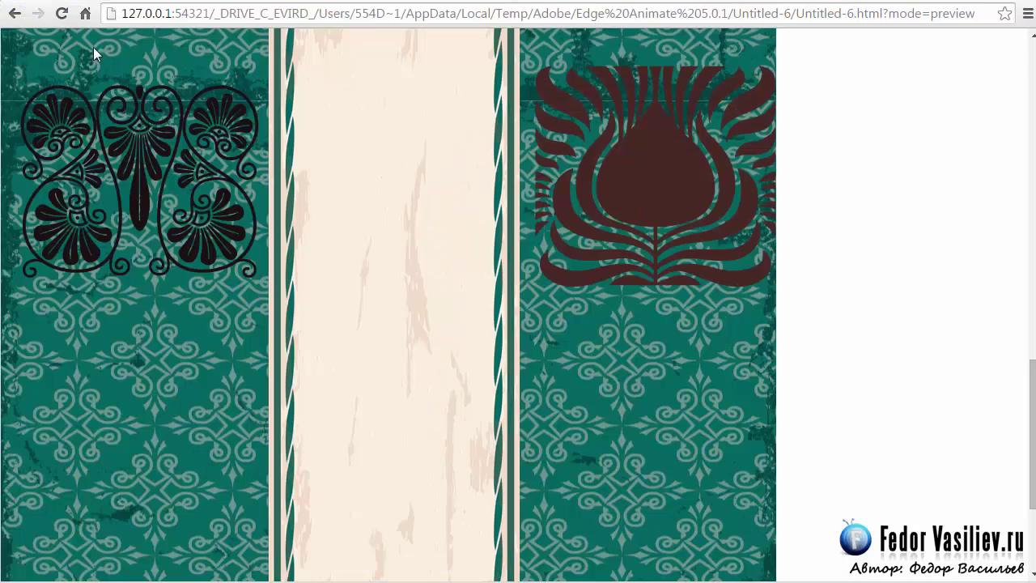
# Reload the browser preview and scroll through the whole page to check how image _5 rises into the central strip.
pyautogui.click(63, 18)
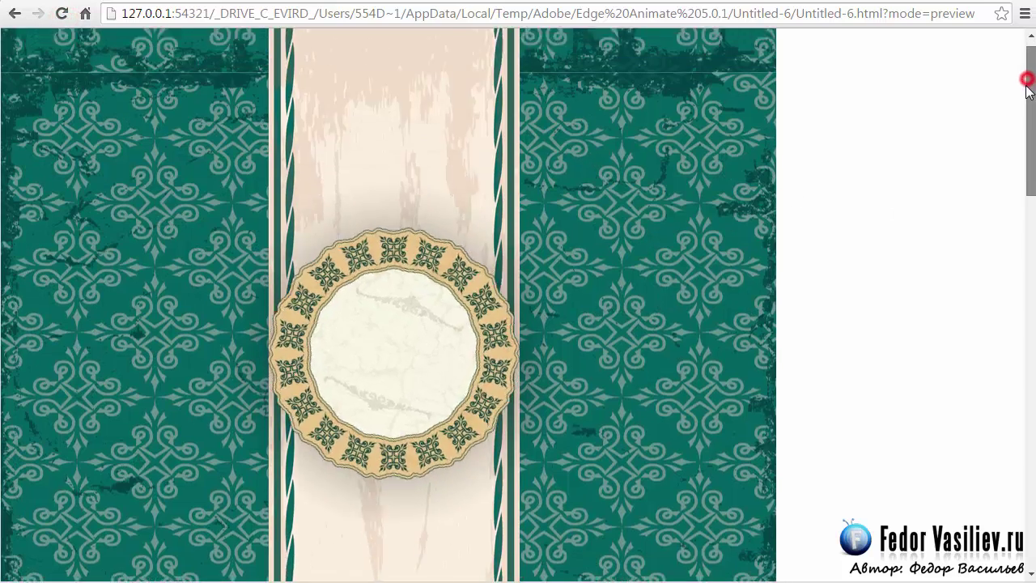
pyautogui.moveTo(1026, 84); pyautogui.dragTo(1027, 96)
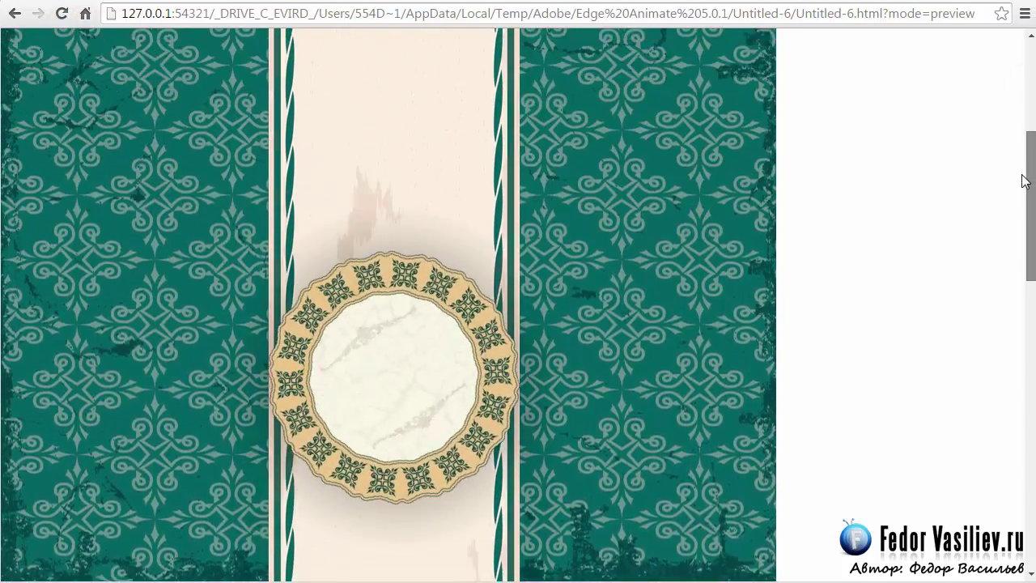
pyautogui.moveTo(1023, 180); pyautogui.dragTo(1025, 446)
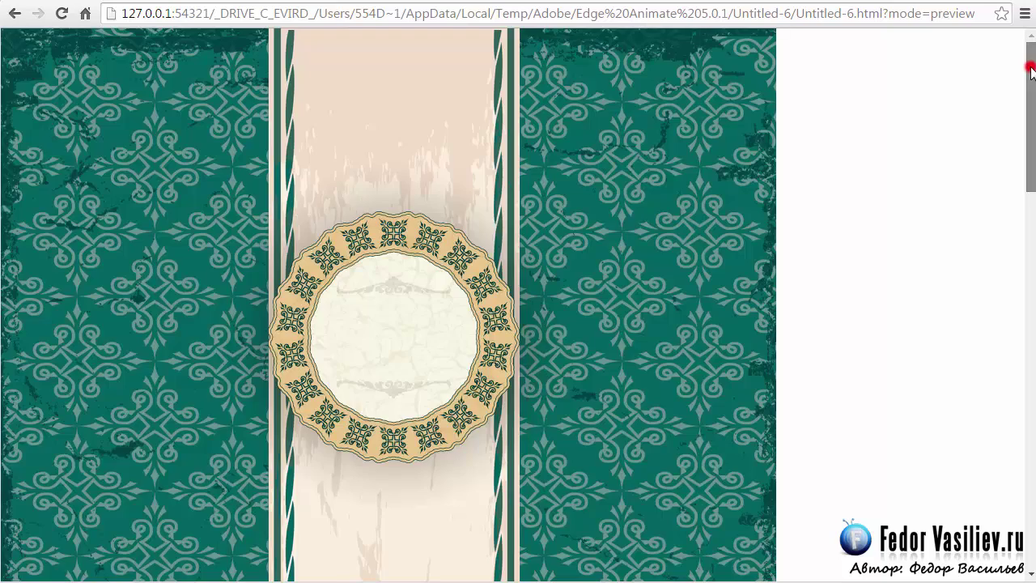
pyautogui.moveTo(1029, 70); pyautogui.dragTo(1030, 458)
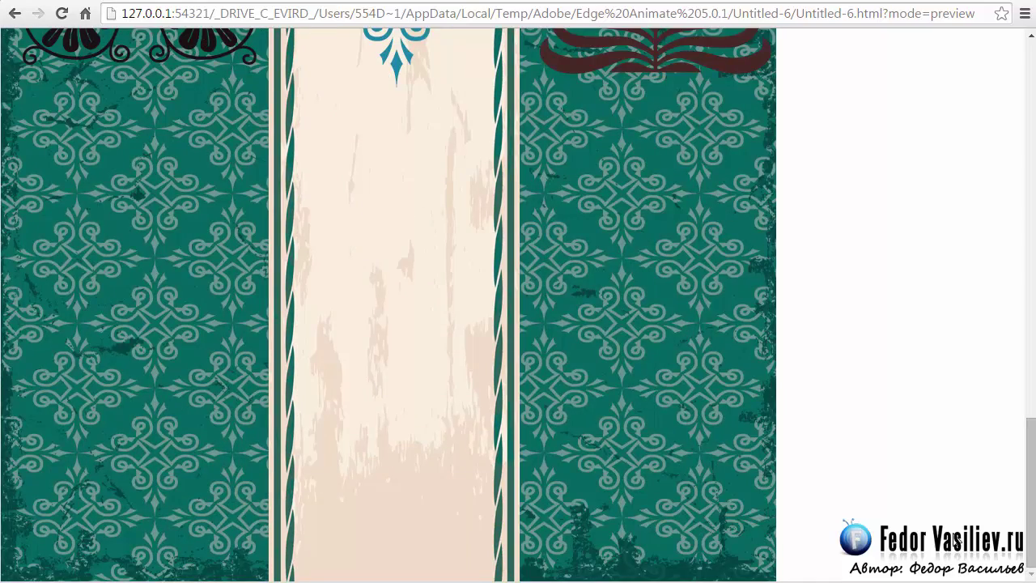